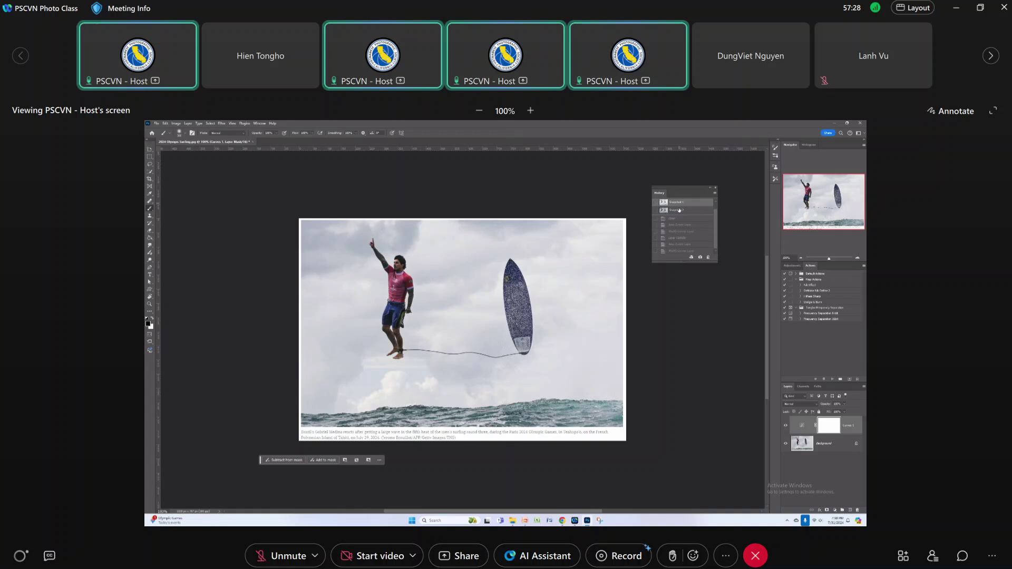
Step: Revert the surfing photo to the second saved history snapshot
left_click(679, 211)
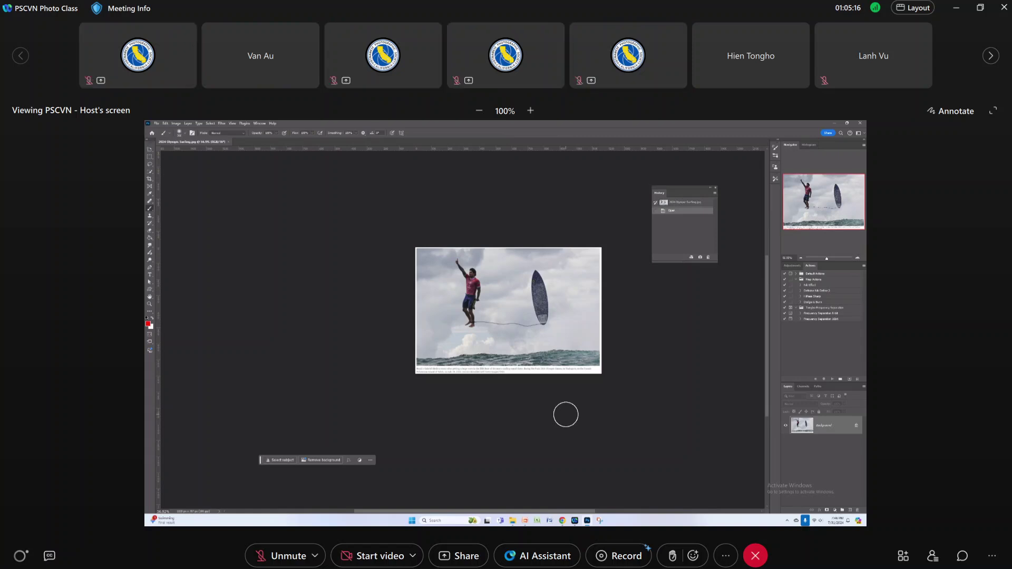
Step: Place an empty text box near the upper left of the first PowerPoint slide
scroll(567, 414, "down", 2)
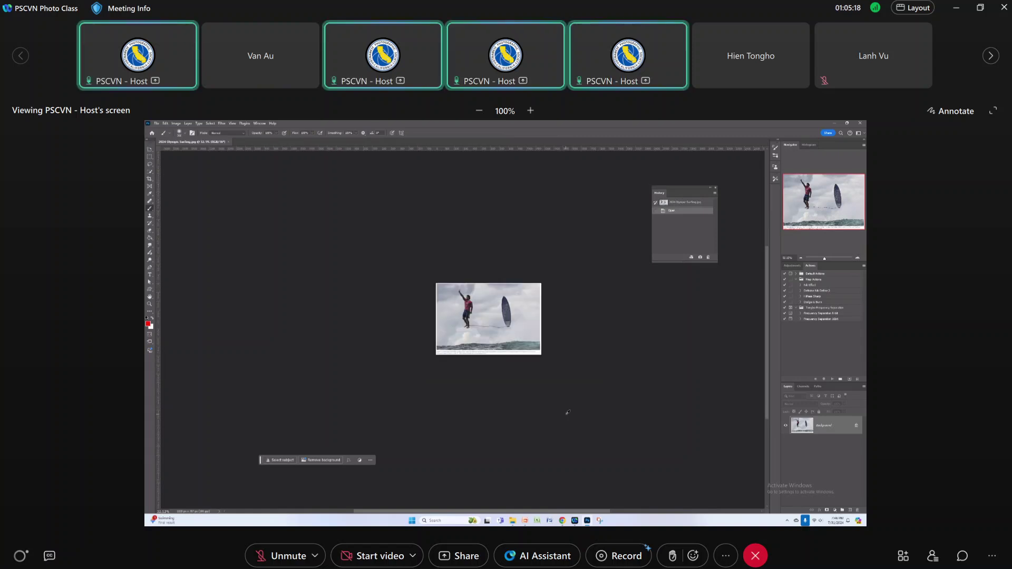
scroll(568, 412, "up", 4)
scroll(564, 408, "down", 2)
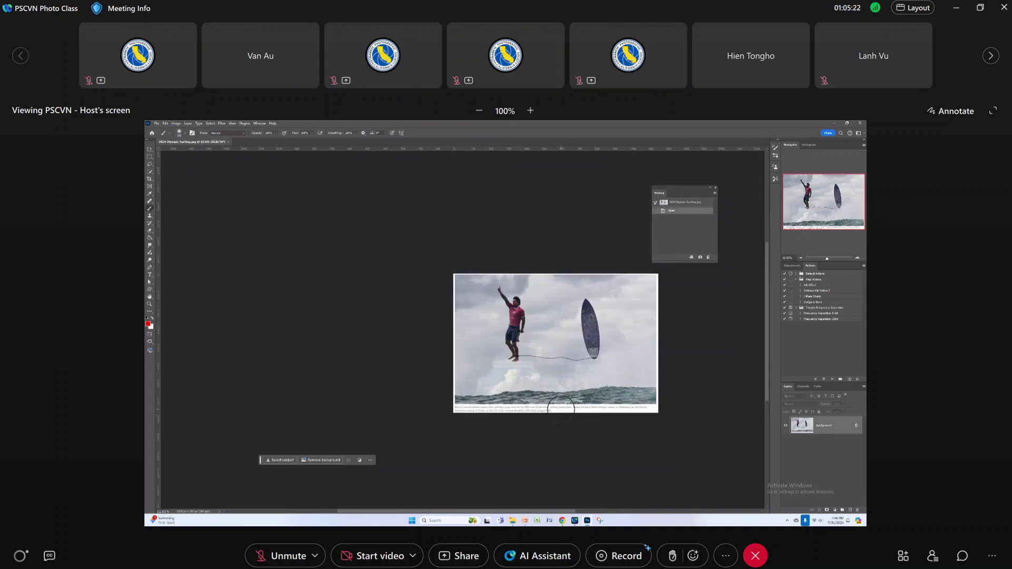
scroll(561, 408, "down", 3)
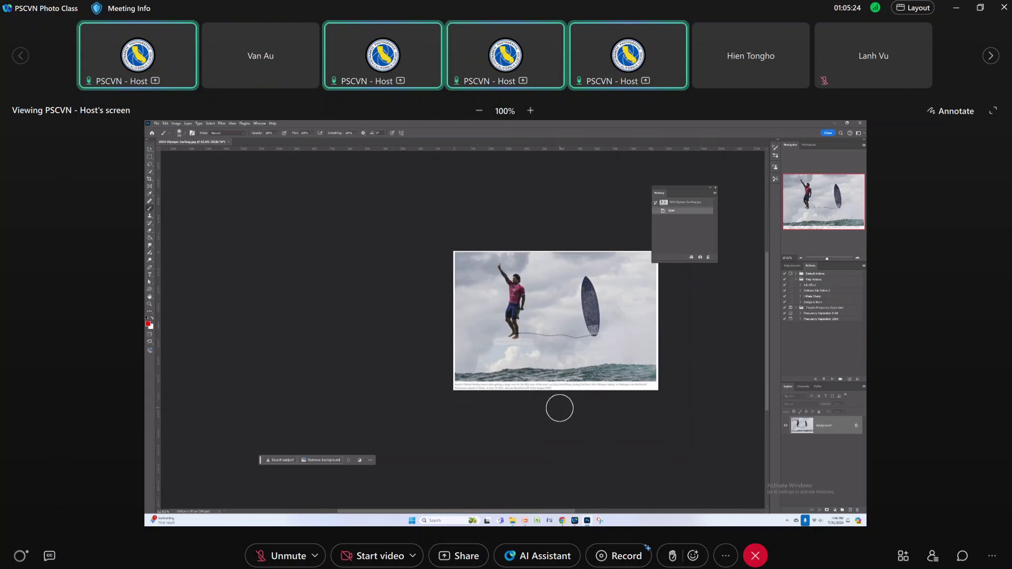
scroll(559, 408, "up", 4)
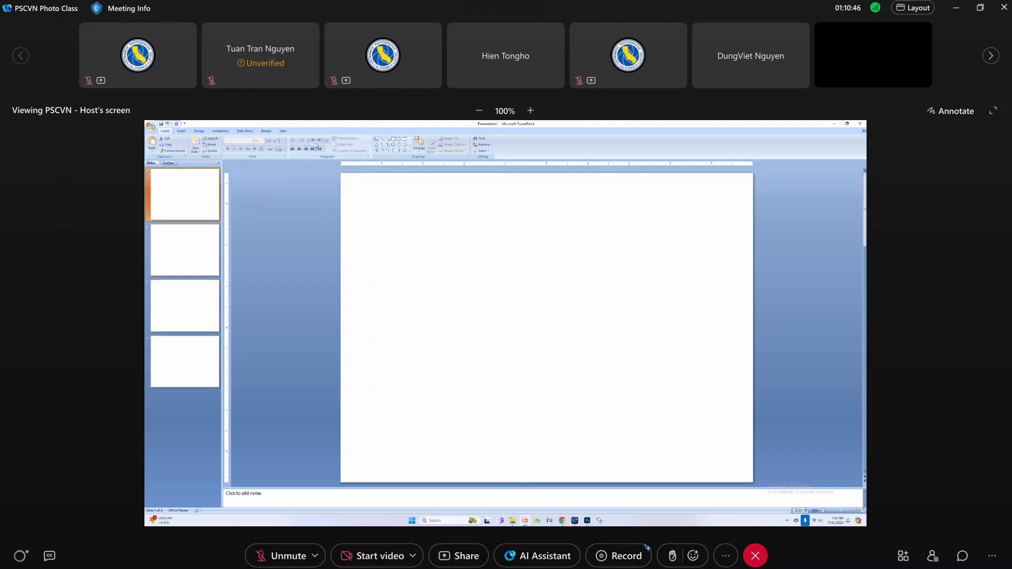
left_click(376, 140)
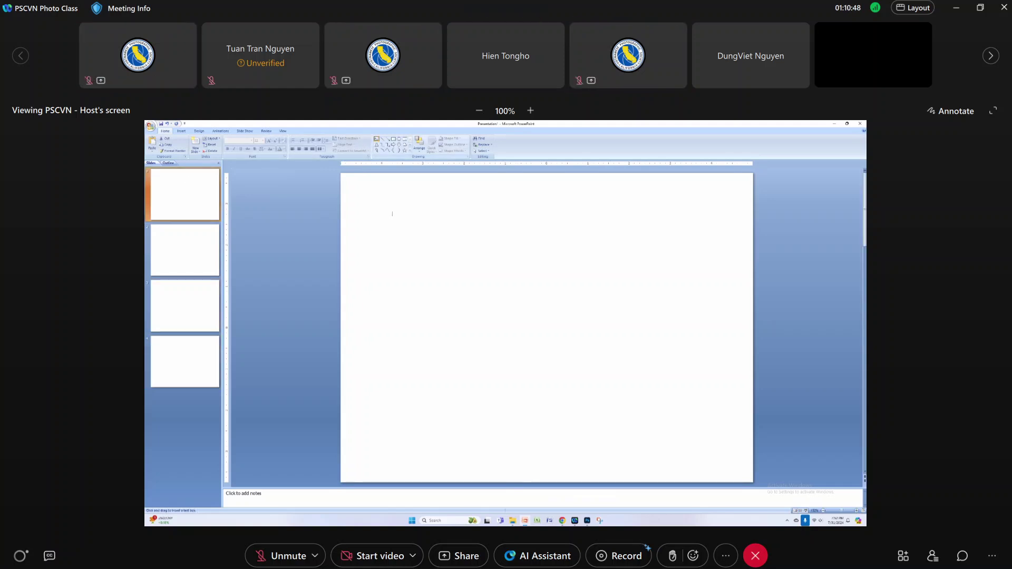
left_click(395, 217)
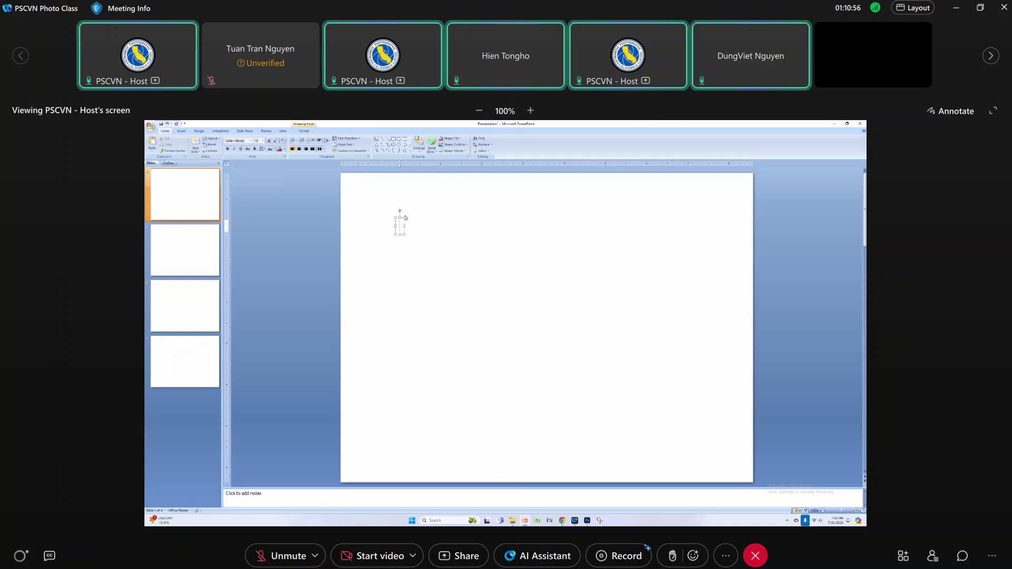
Step: Type the title 'Processing a Landscape Image' in the text box, fixing typos
type("Process")
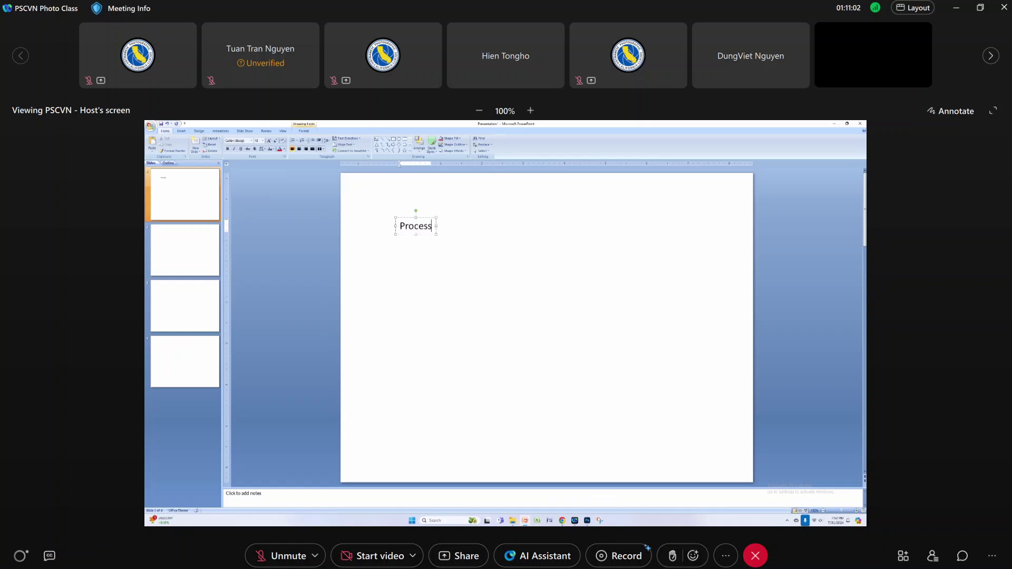
type("ing")
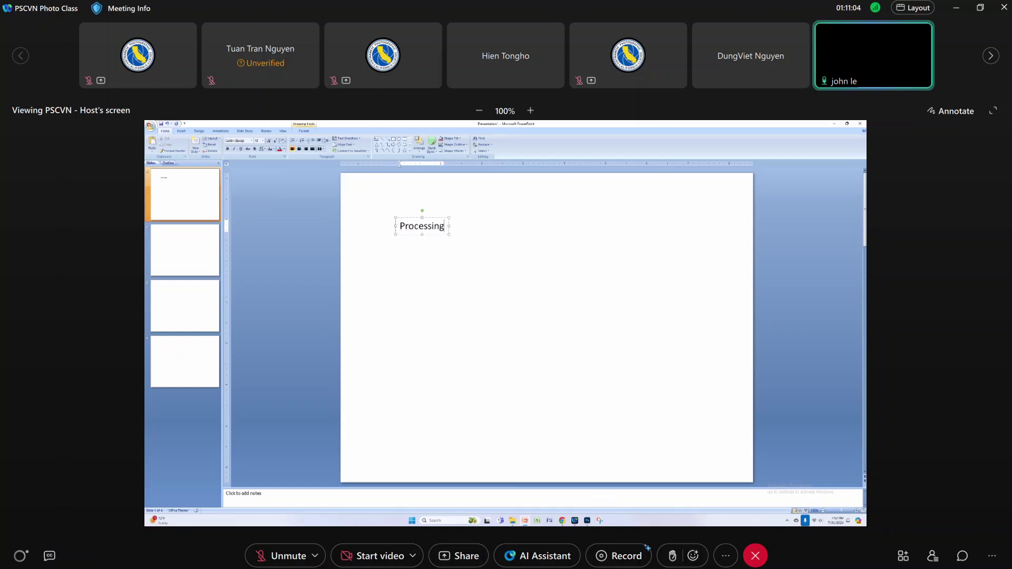
type(" an")
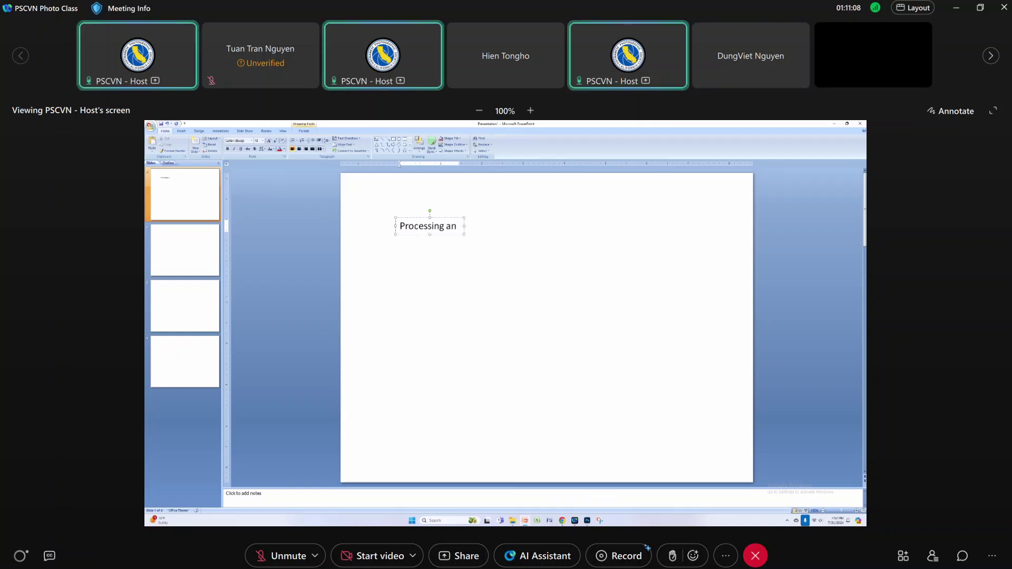
key("BackSpace")
key("BackSpace")
type("La")
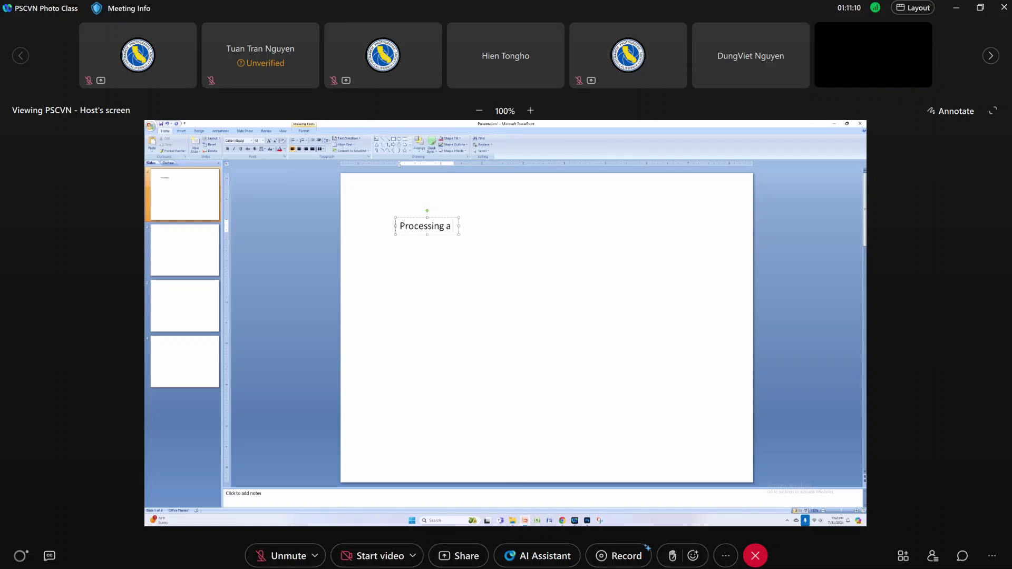
type("ndscape ")
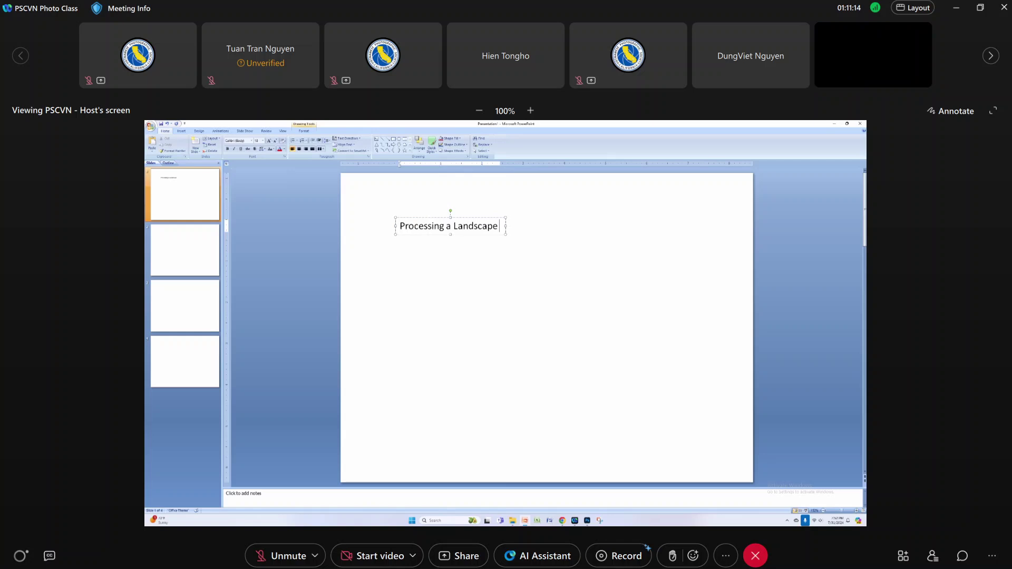
type("Imafe")
key("BackSpace")
key("BackSpace")
key("BackSpace")
type("age")
key("Return")
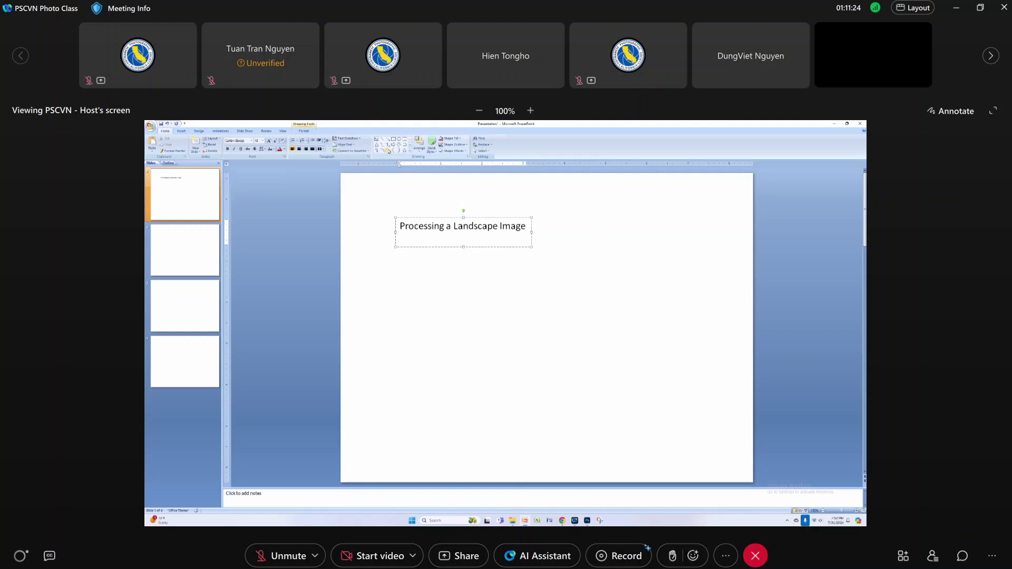
Step: Add numbered item '1. Clean sensor dirt' and begin item 2 with 'Cle'
left_click(302, 141)
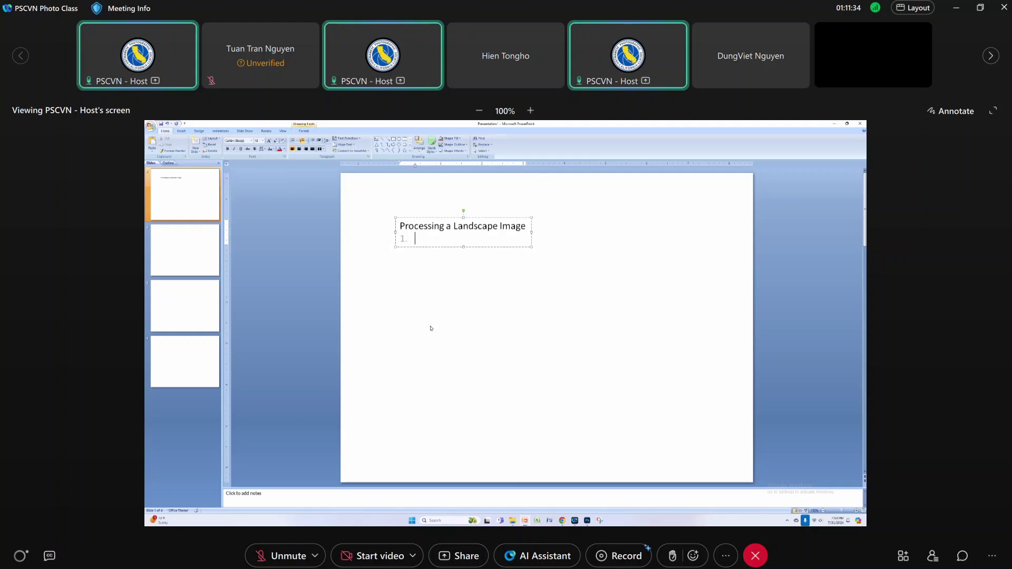
type("Clea")
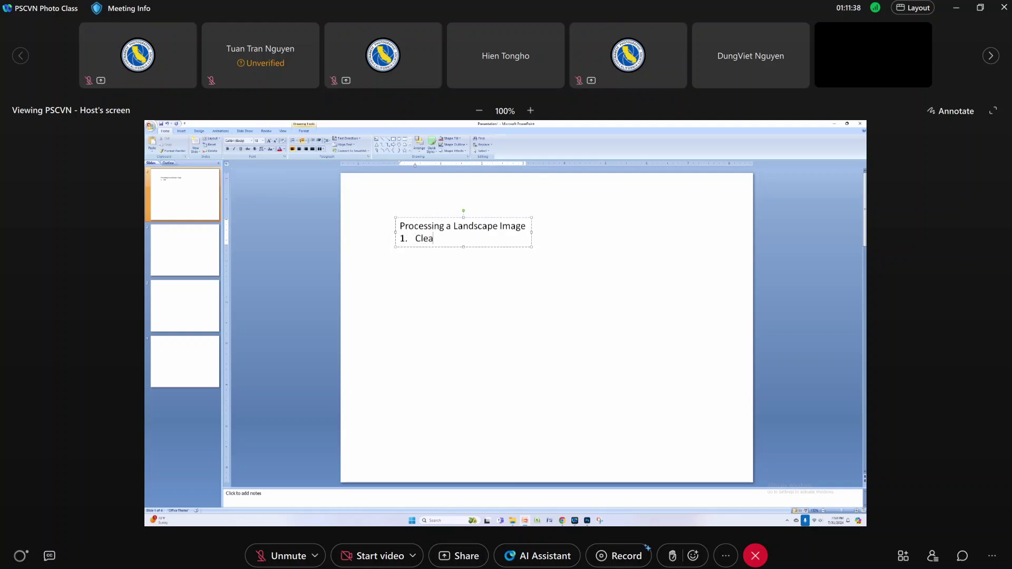
type("n sensor dirt")
key("Return")
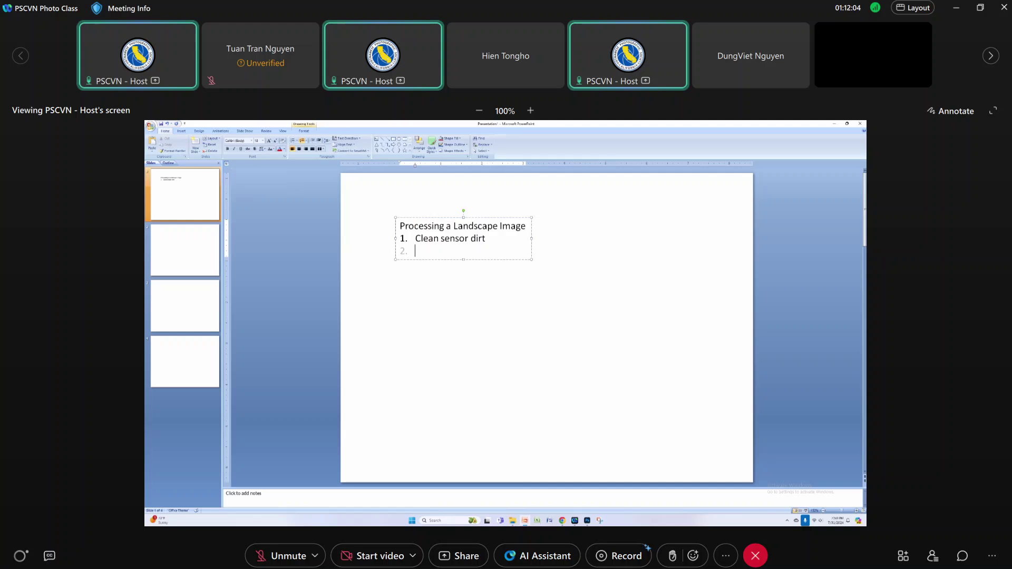
type("Cle")
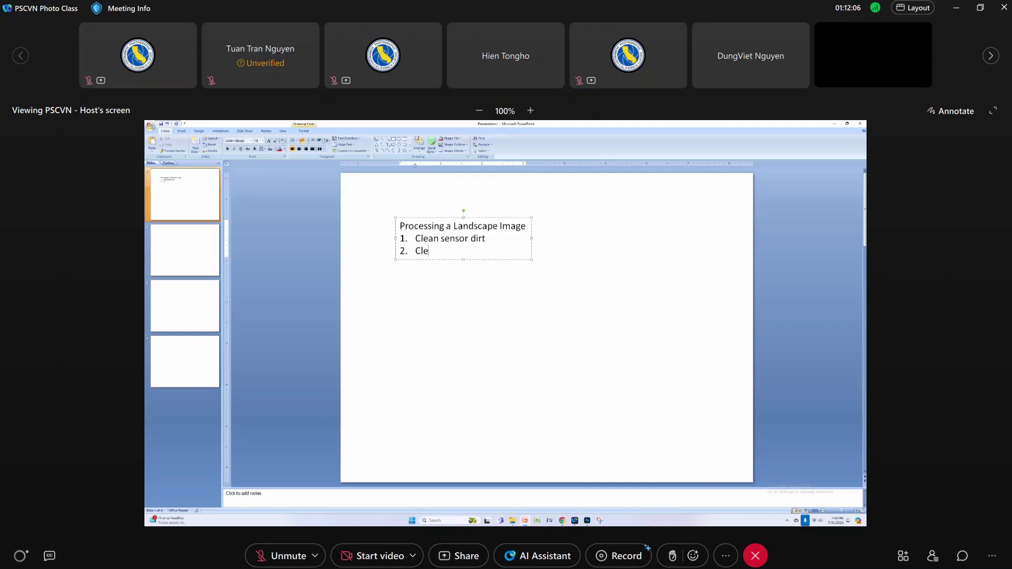
Step: Replace the partial second step with 'Remove "Trash"'
key("BackSpace")
key("BackSpace")
key("BackSpace")
type("Remov")
type("e")
type(" \"Tra")
type("sh\"")
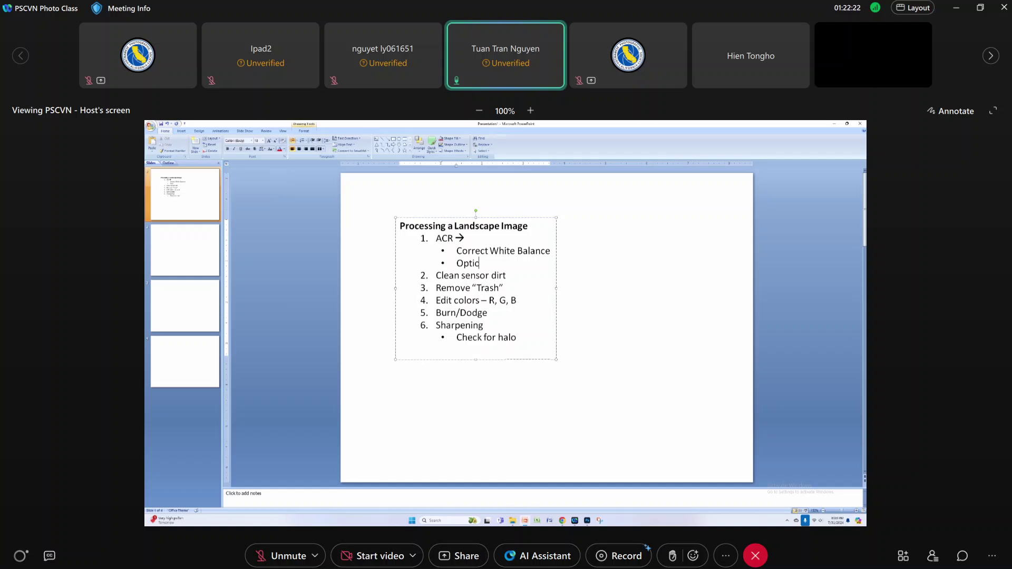
Step: Finish 'Optic correction' and add the ACR sub-bullet 'De-noise (raw image)'
type("correction")
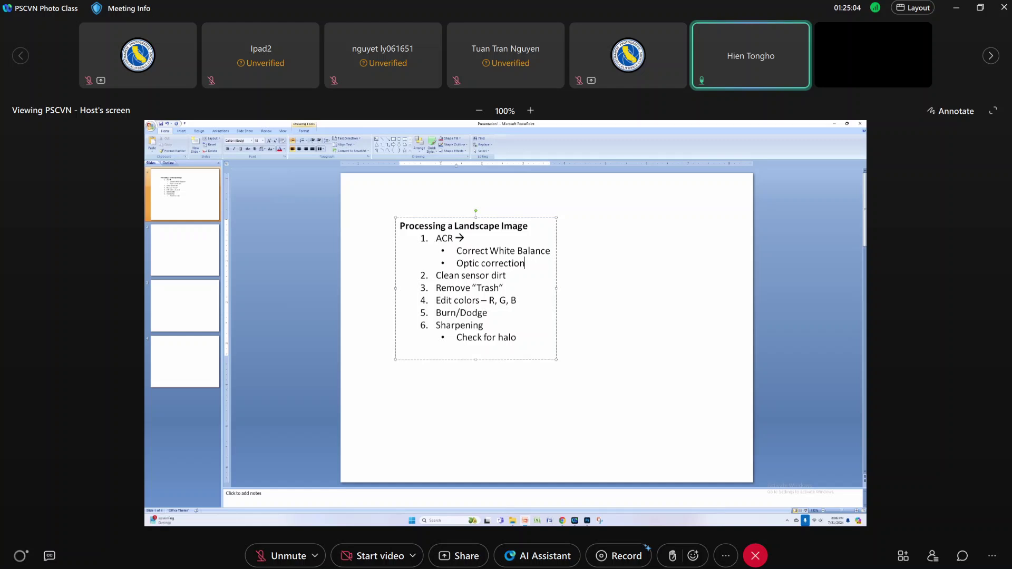
key("Return")
type("De")
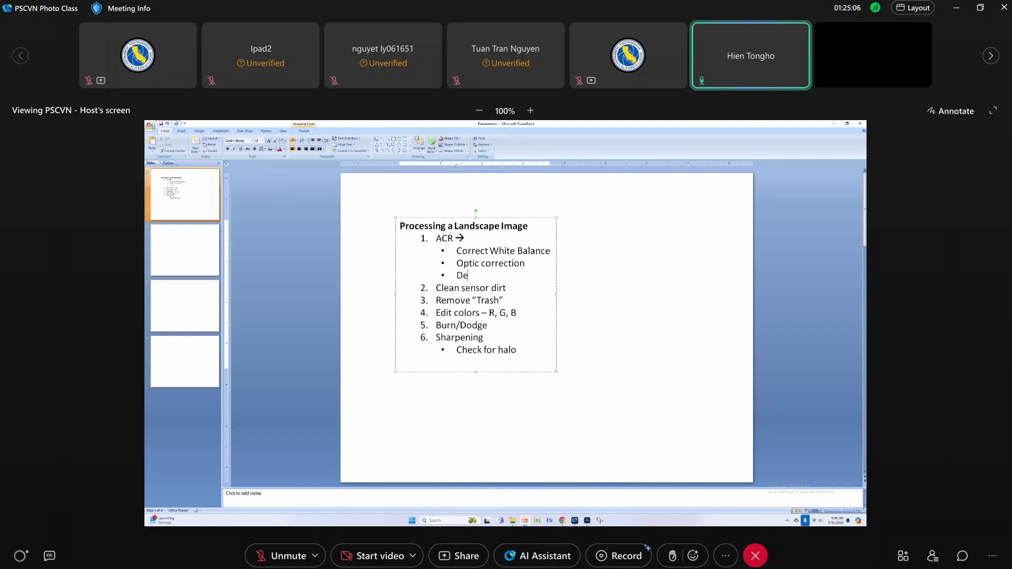
type("noise")
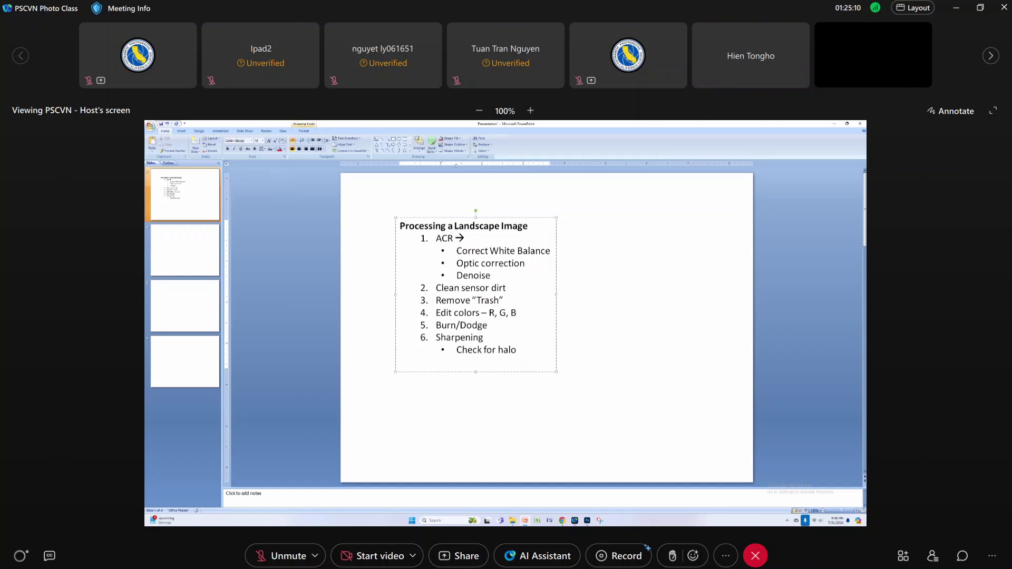
type(" (raw image")
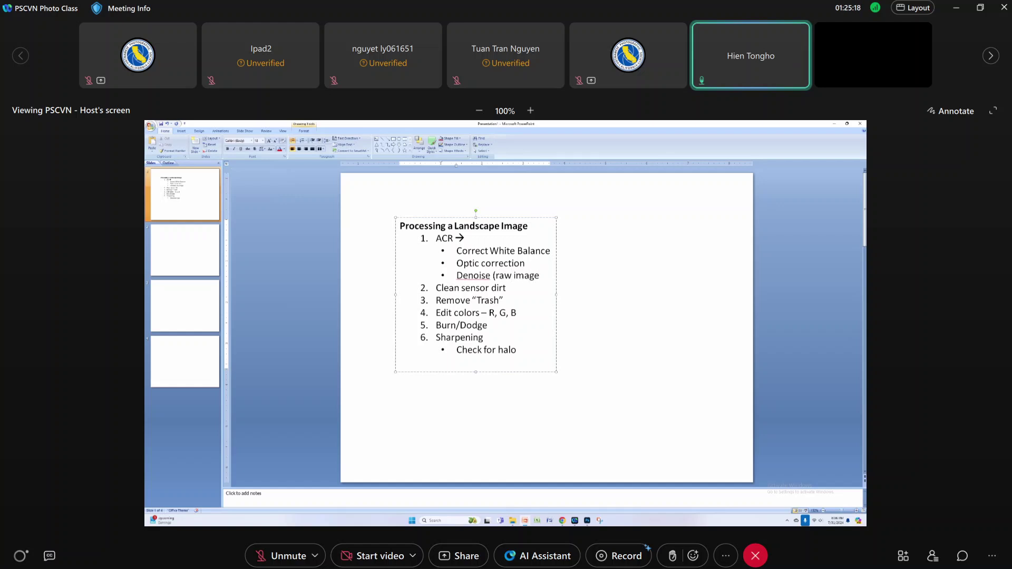
type(")")
left_click(467, 275)
type("-")
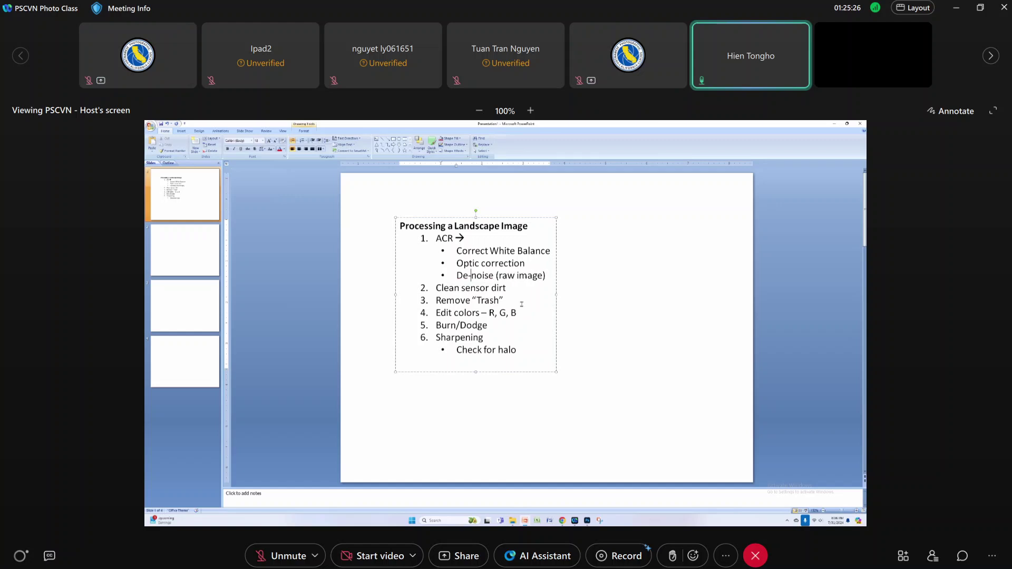
left_click(590, 334)
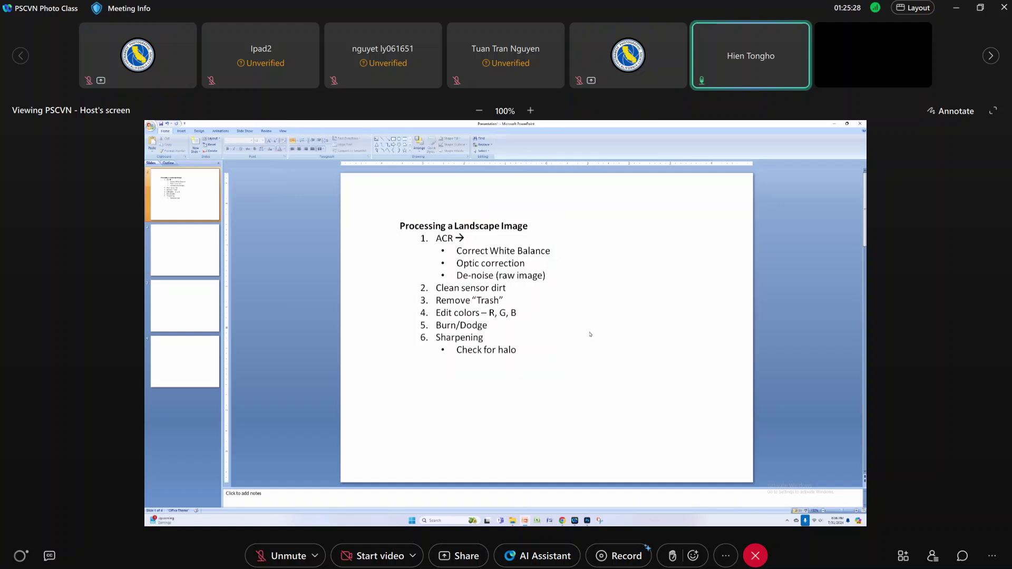
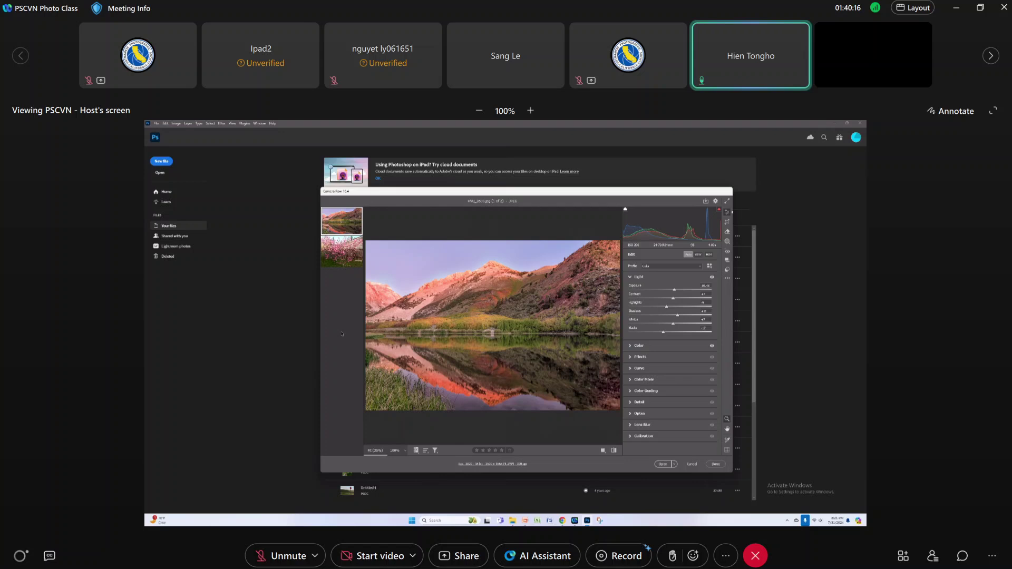
Step: Discard all Camera Raw changes, close it, and restore the Photoshop window to a smaller size
left_click(692, 464)
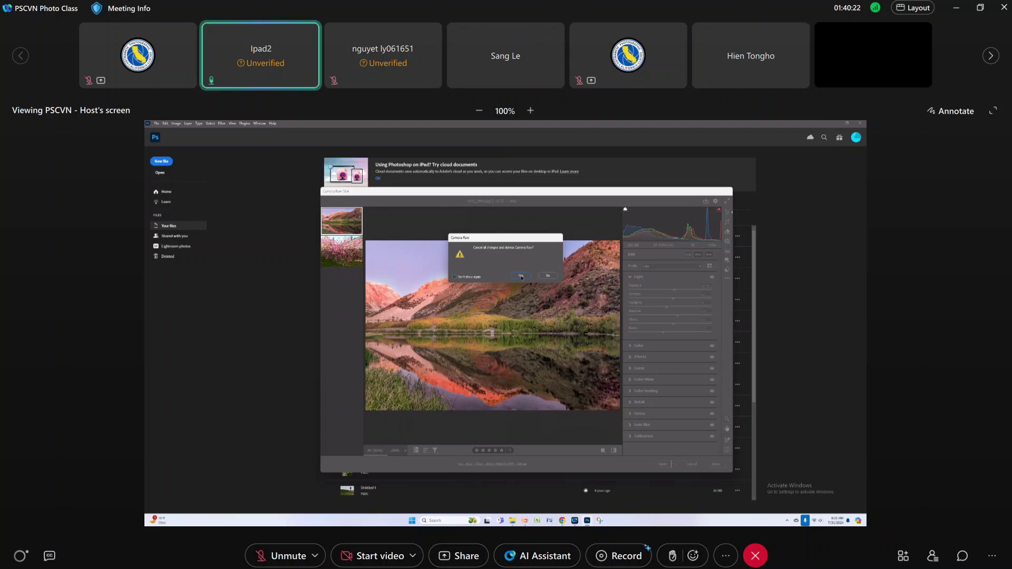
left_click(522, 276)
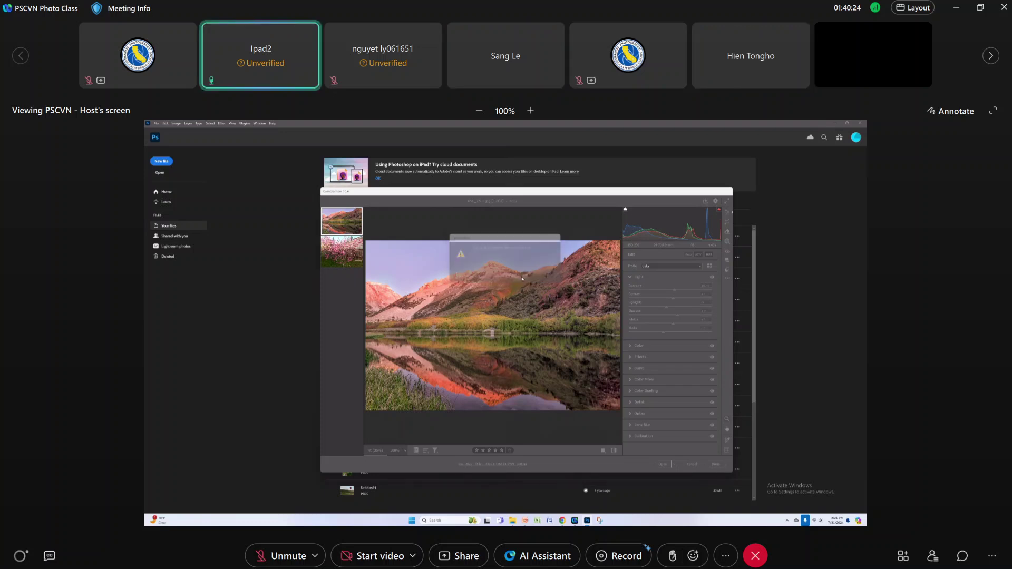
mouse_move(847, 124)
left_click(847, 124)
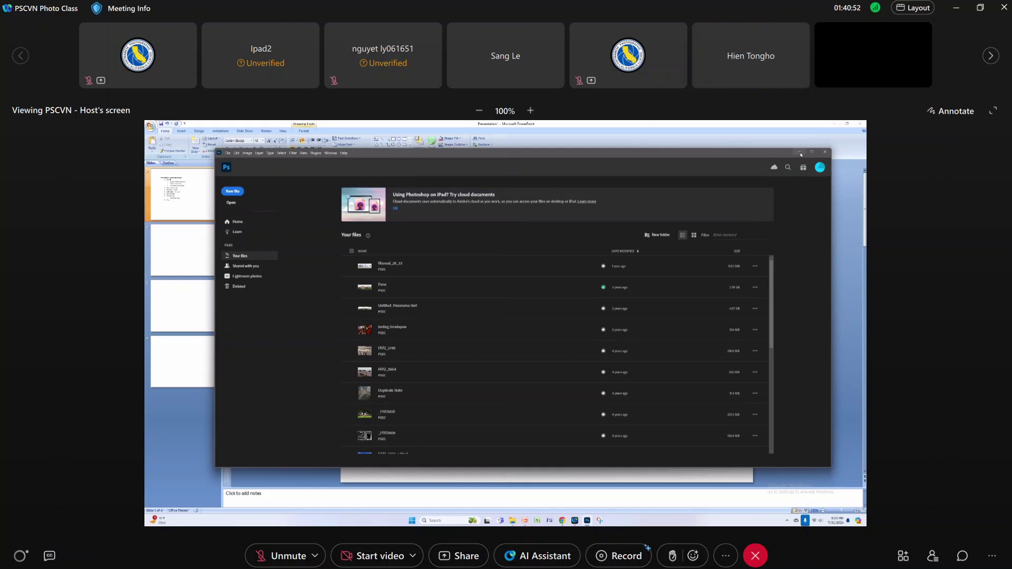
Step: Minimize Photoshop to show the Processing a Landscape Image slide, then minimize PowerPoint
left_click(801, 153)
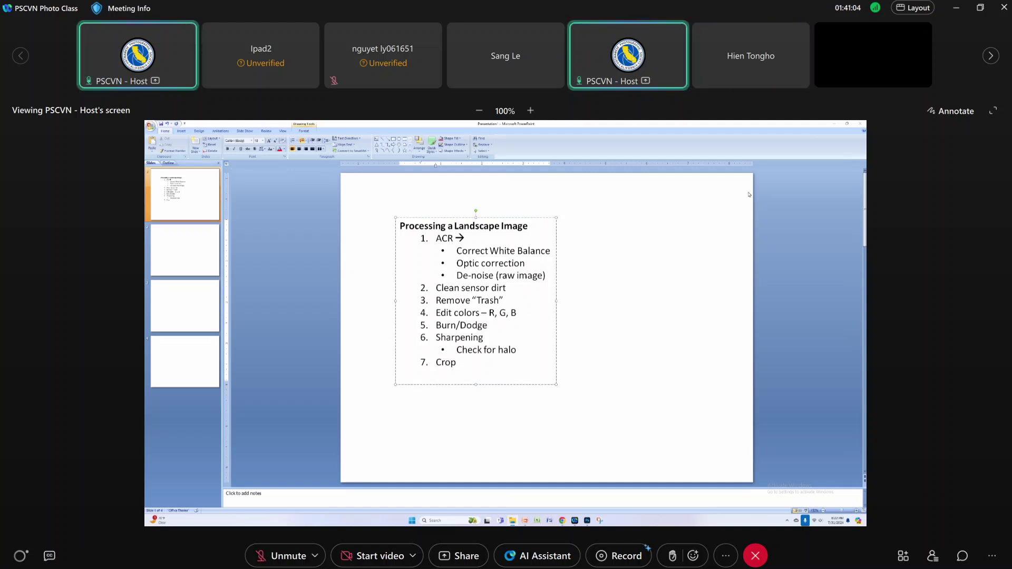
left_click(835, 124)
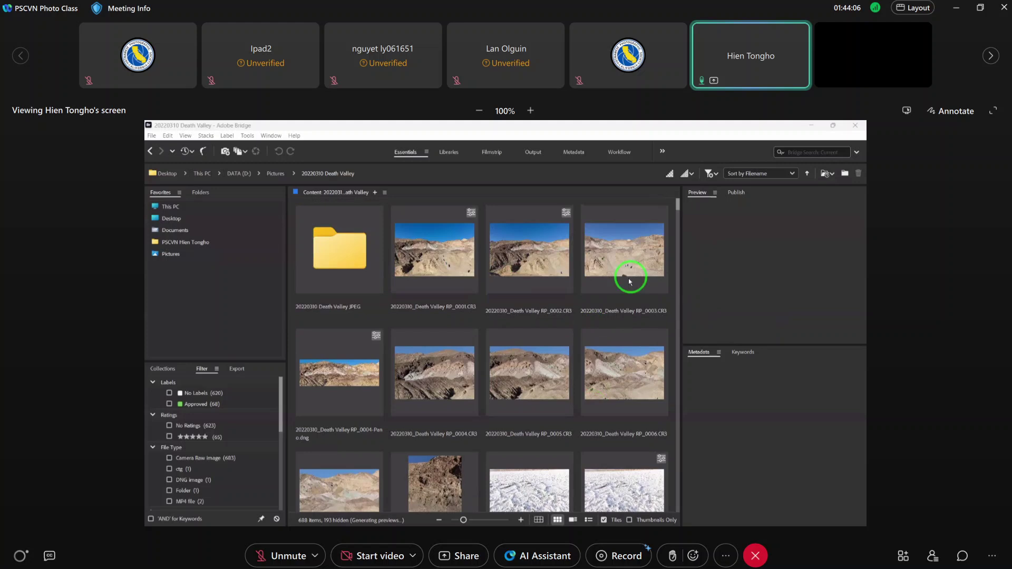
Step: Browse the Death Valley thumbnails and open 20220310_Death Valley RP_0010.CR3 in Camera Raw
left_click(434, 259)
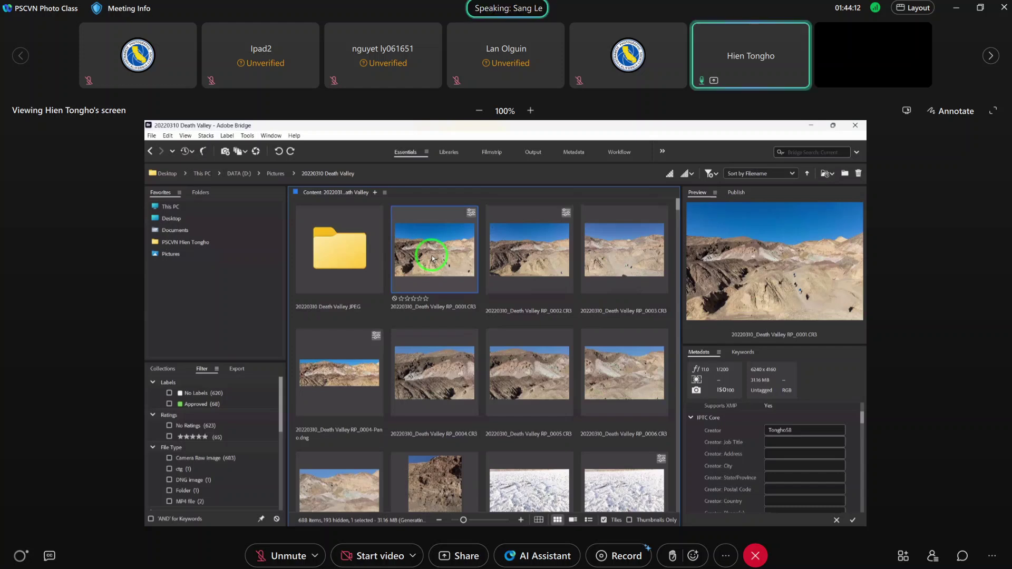
scroll(565, 312, "down", 5)
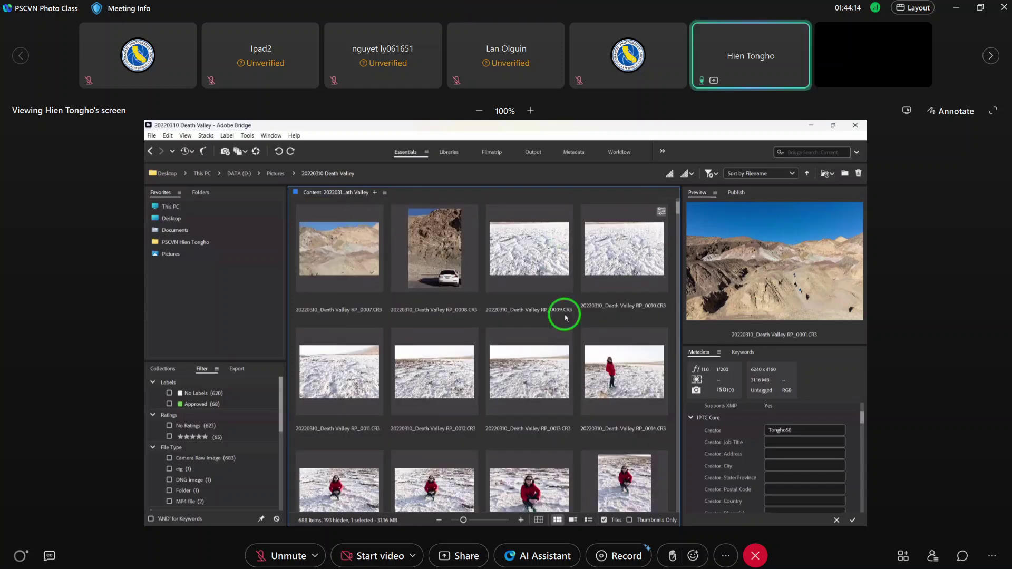
scroll(559, 295, "down", 2)
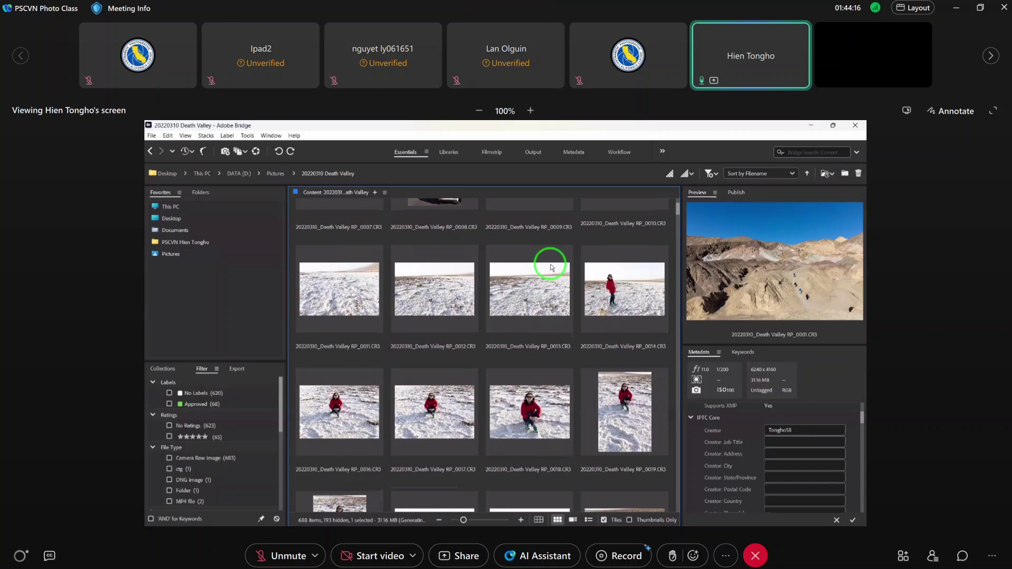
scroll(551, 266, "up", 2)
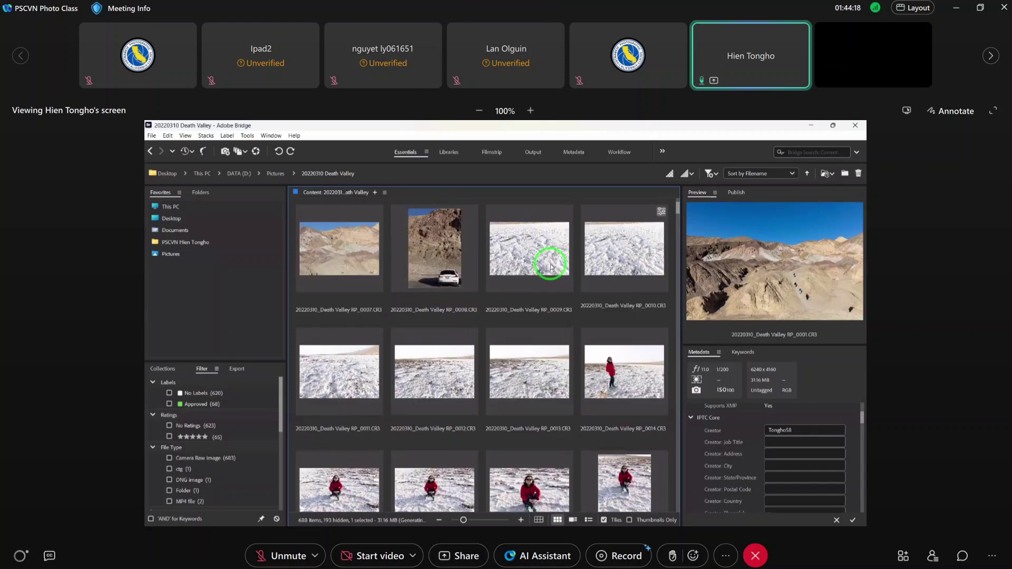
left_click(527, 257)
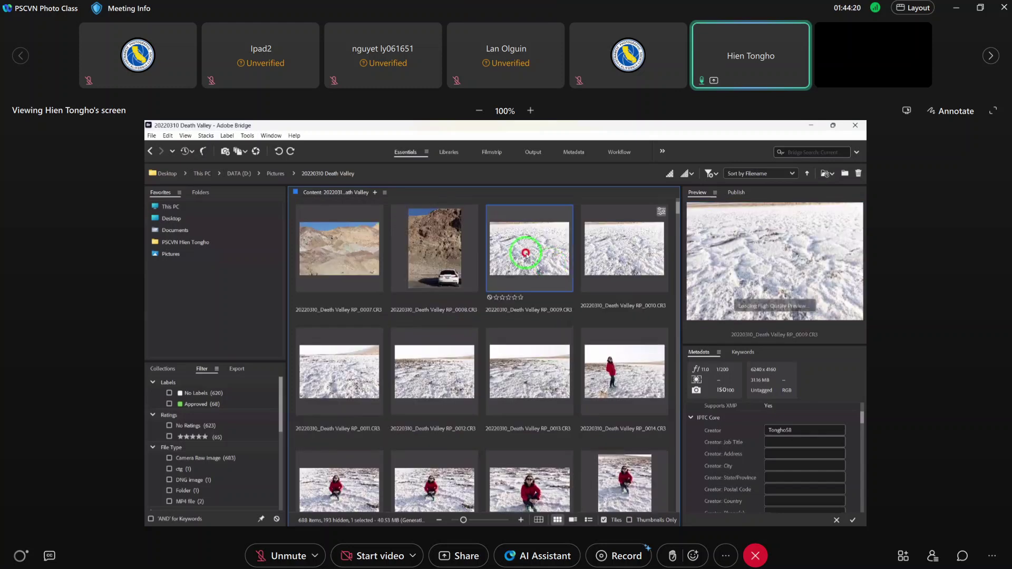
left_click(639, 249)
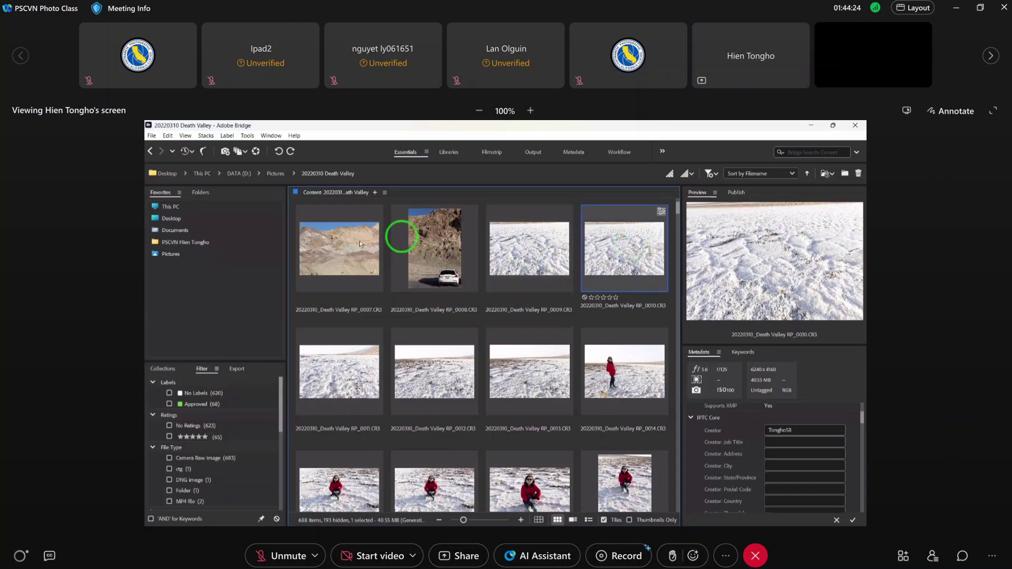
left_click(624, 253)
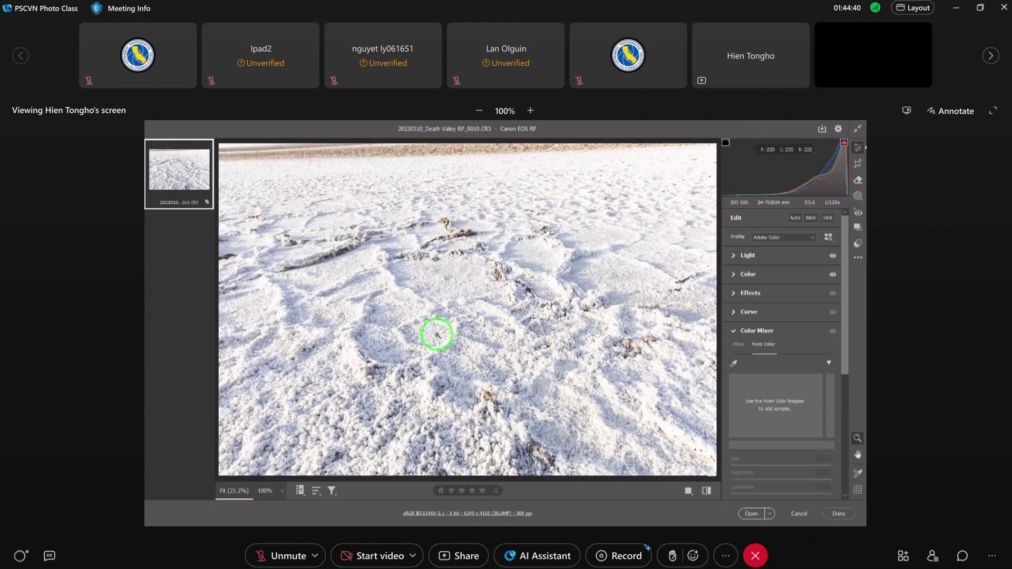
Step: Set the Light sliders to Exposure -0.55, Highlights -58, Shadows +45, Whites +5, Blacks -11
left_click(734, 255)
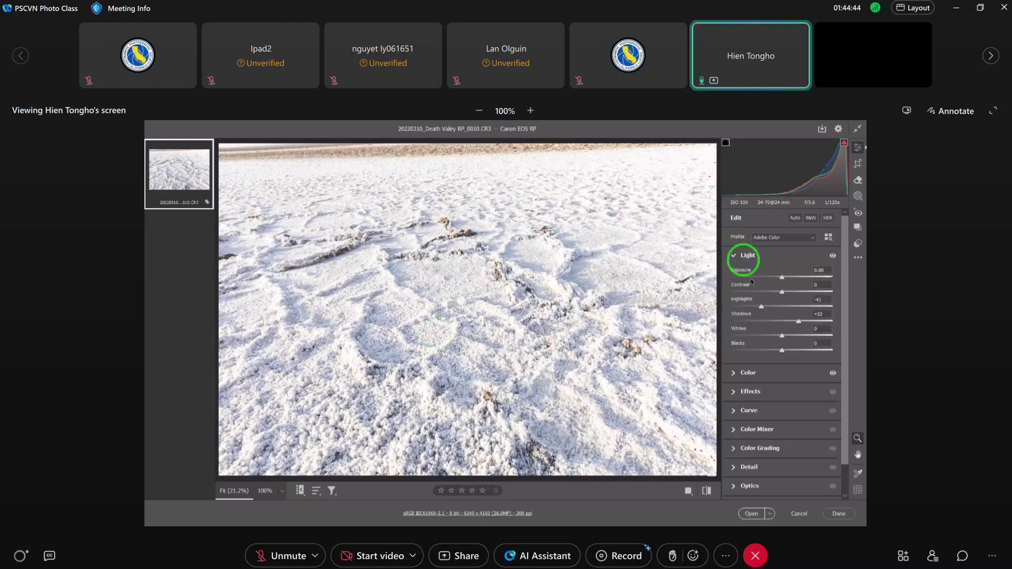
left_click_drag(778, 279, 775, 276)
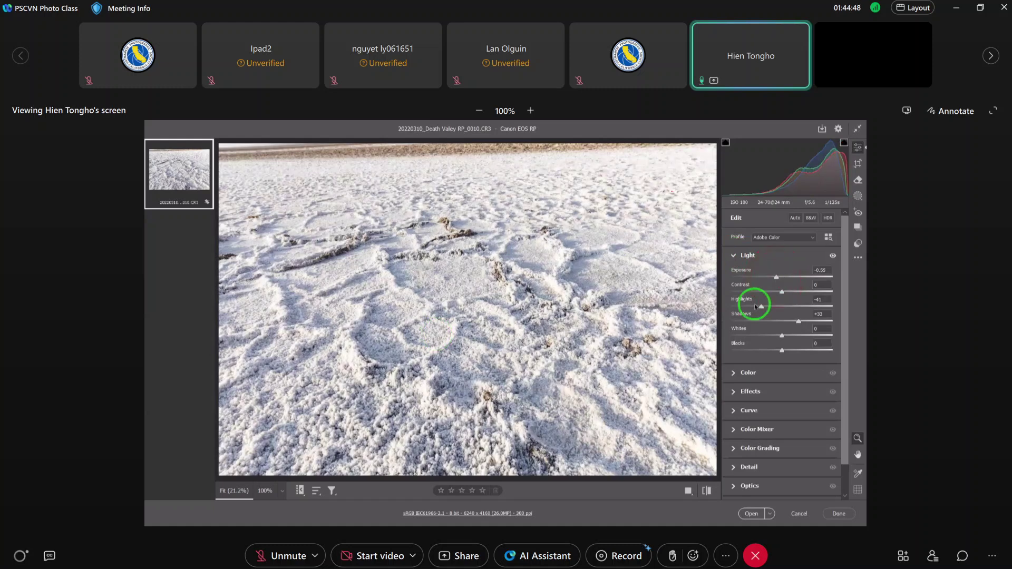
left_click_drag(753, 308, 787, 339)
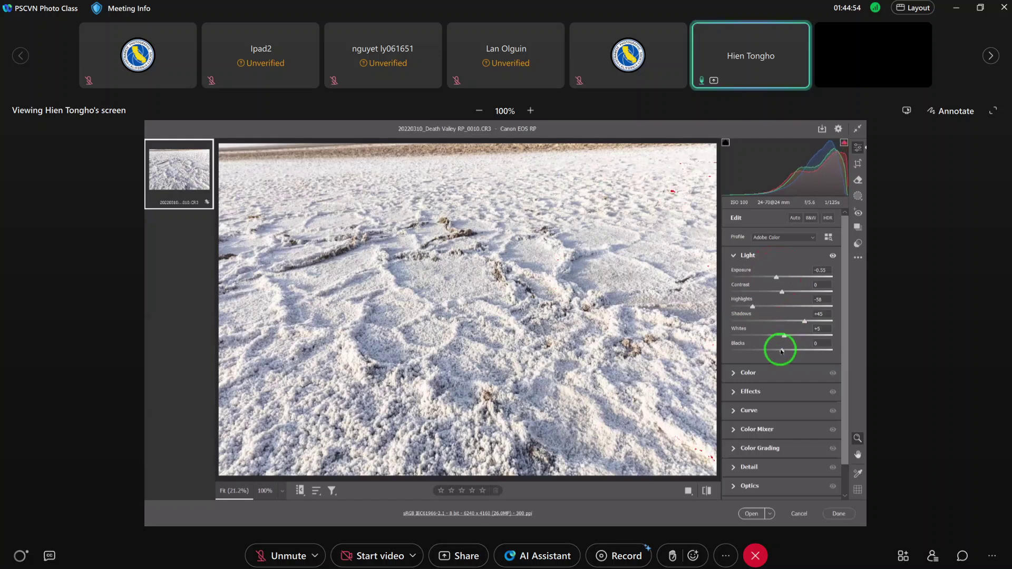
left_click_drag(780, 349, 777, 353)
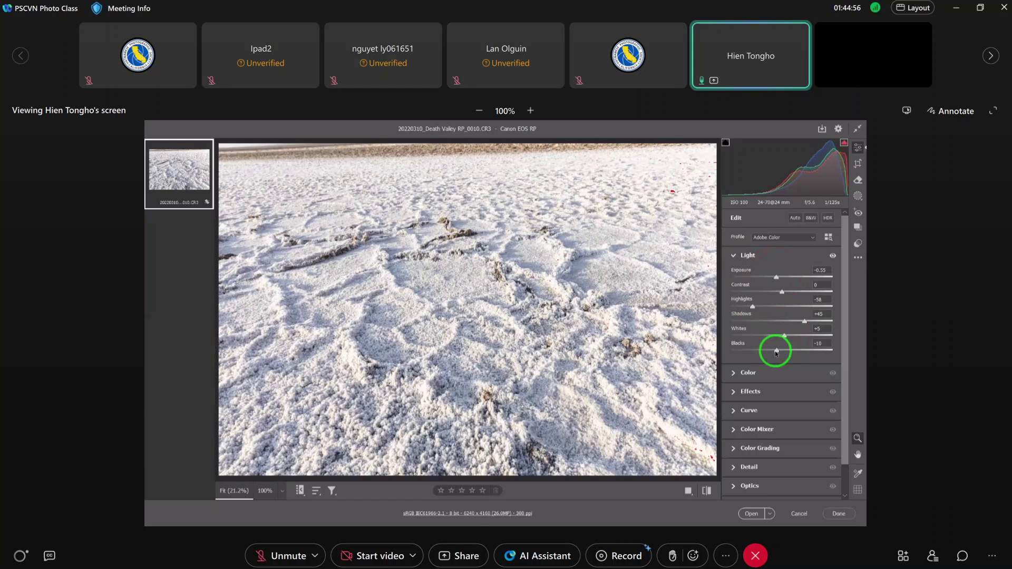
left_click_drag(775, 352, 774, 353)
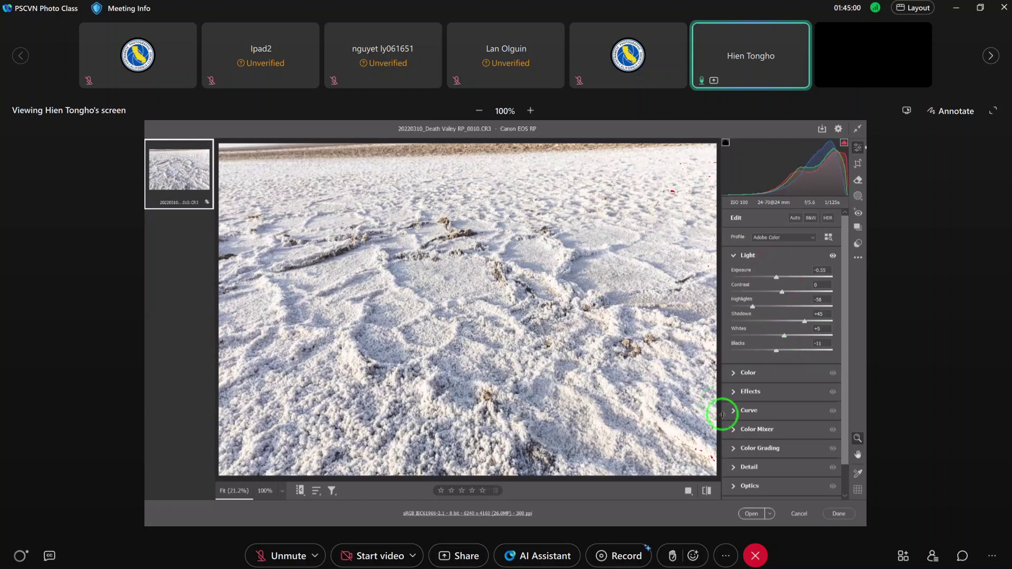
Step: Straighten the photo to a 1.32° angle with the Crop tool, apply the edits, and return to Bridge
left_click(858, 165)
left_click_drag(676, 450, 672, 454)
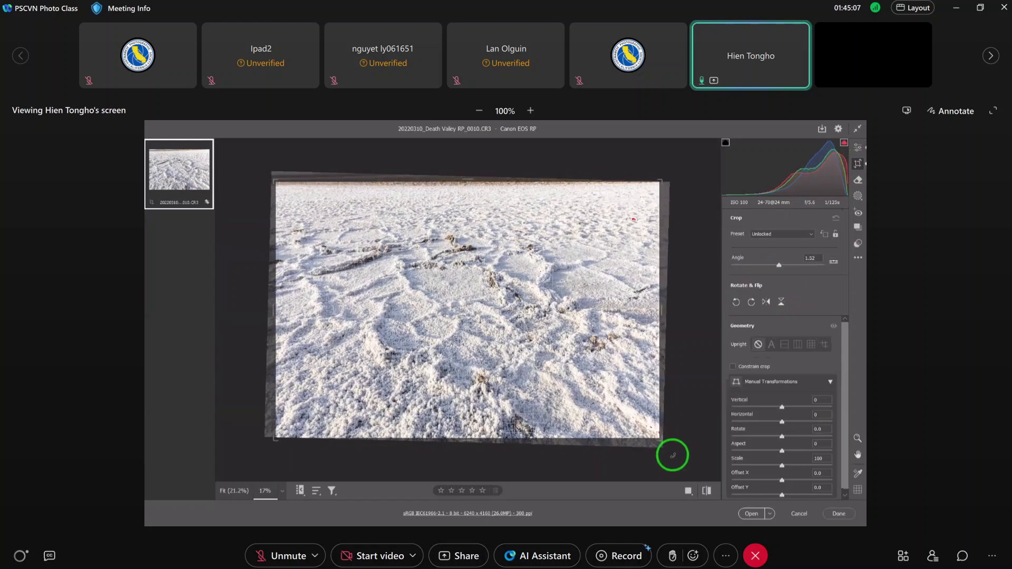
double_click(552, 293)
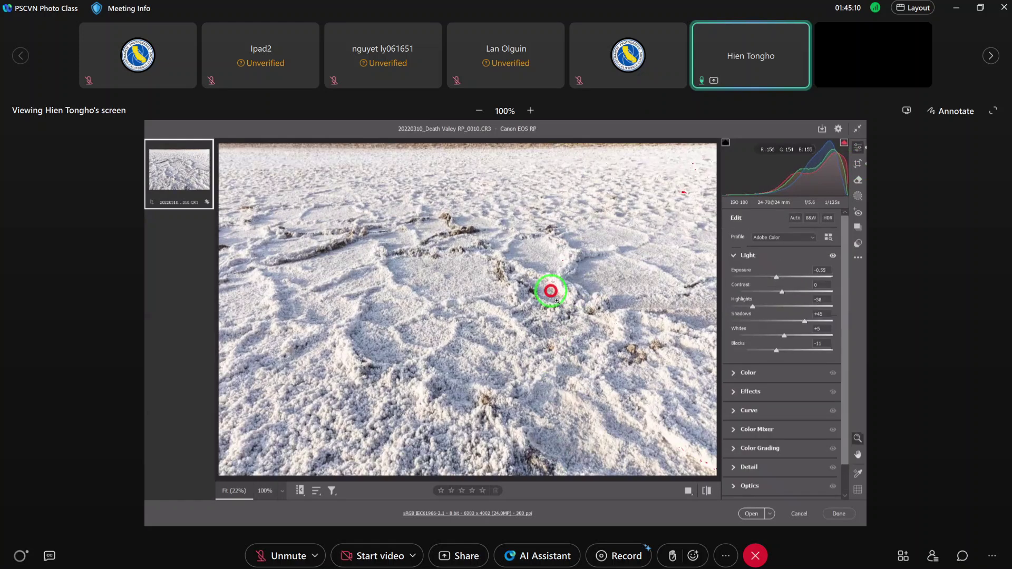
left_click(833, 514)
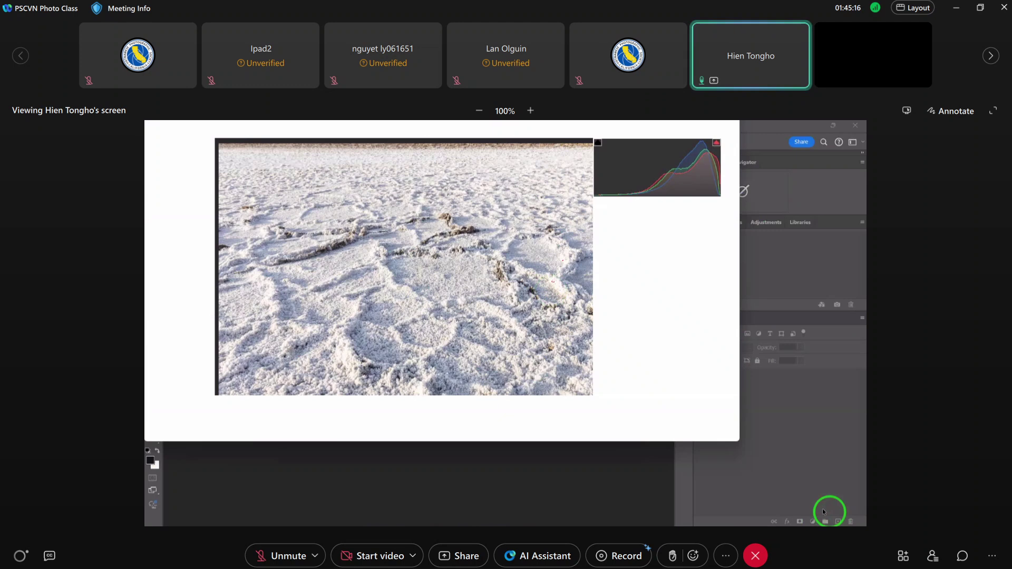
mouse_move(620, 518)
left_click(626, 516)
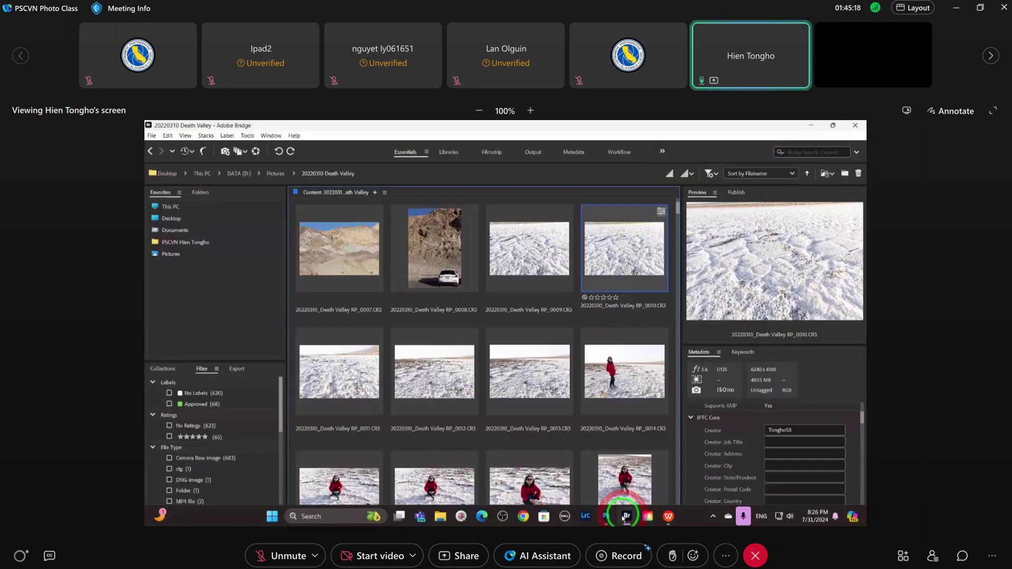
Step: Filter to five-star photos, try selecting RP_0009 through RP_0013, then keep only RP_0010 selected
left_click(649, 211)
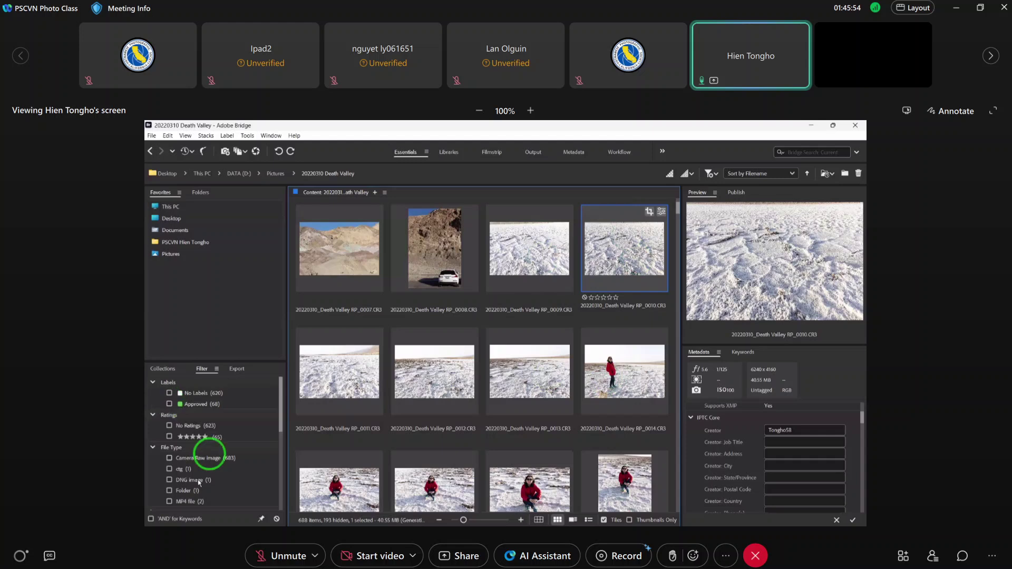
left_click(168, 437)
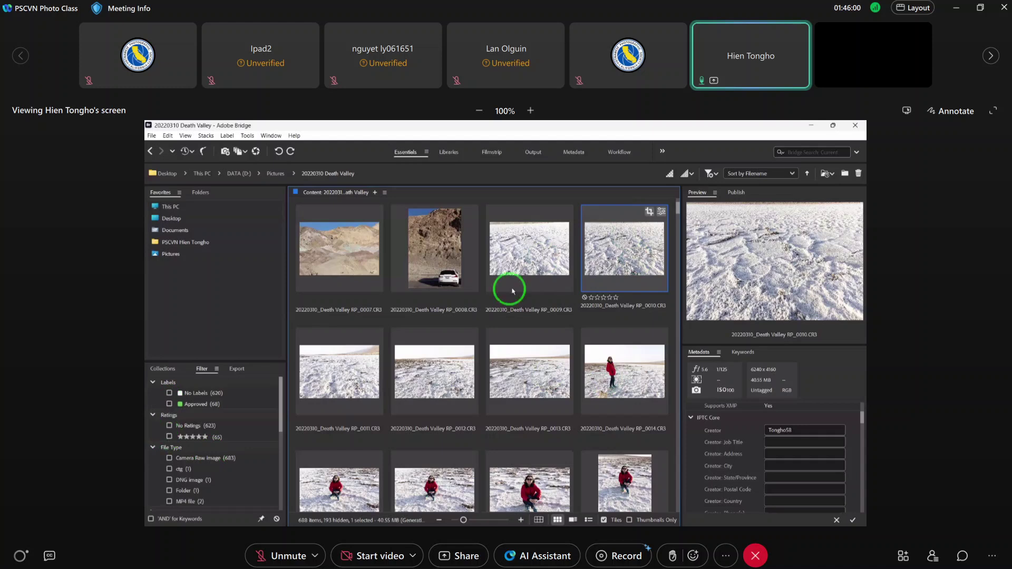
left_click(523, 256)
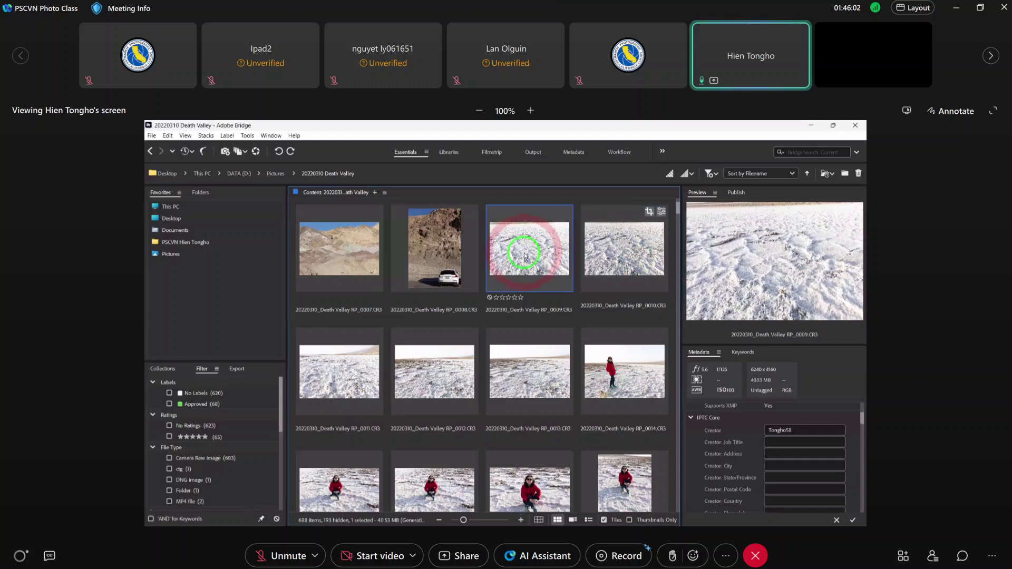
left_click(530, 369, "shift")
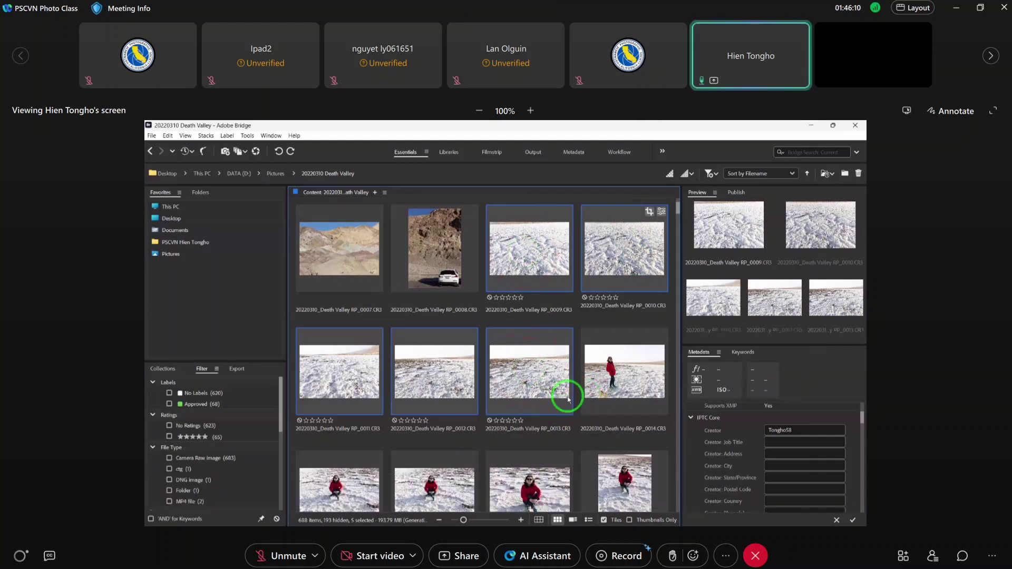
left_click(640, 249, "ctrl")
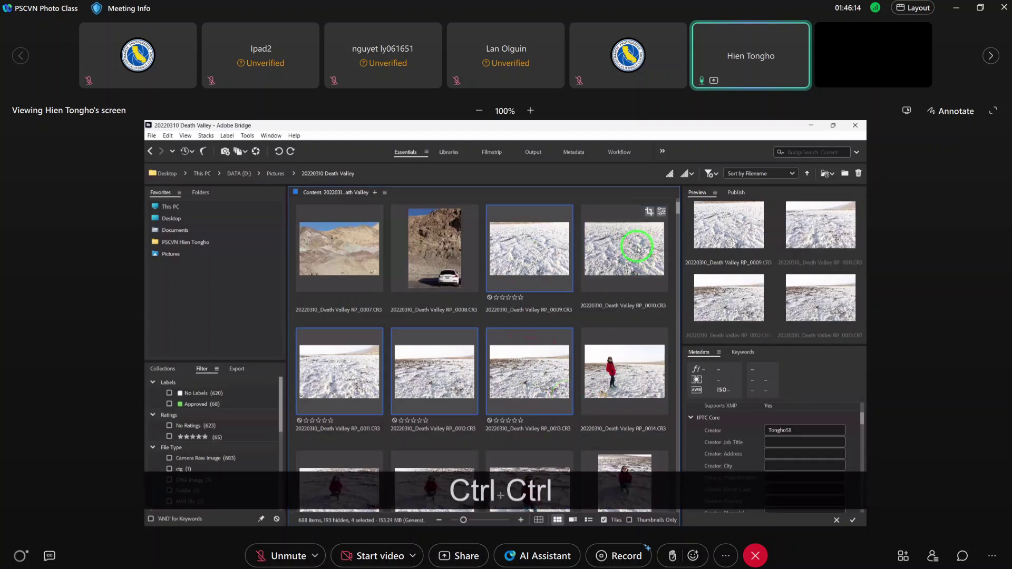
left_click(635, 253, "ctrl")
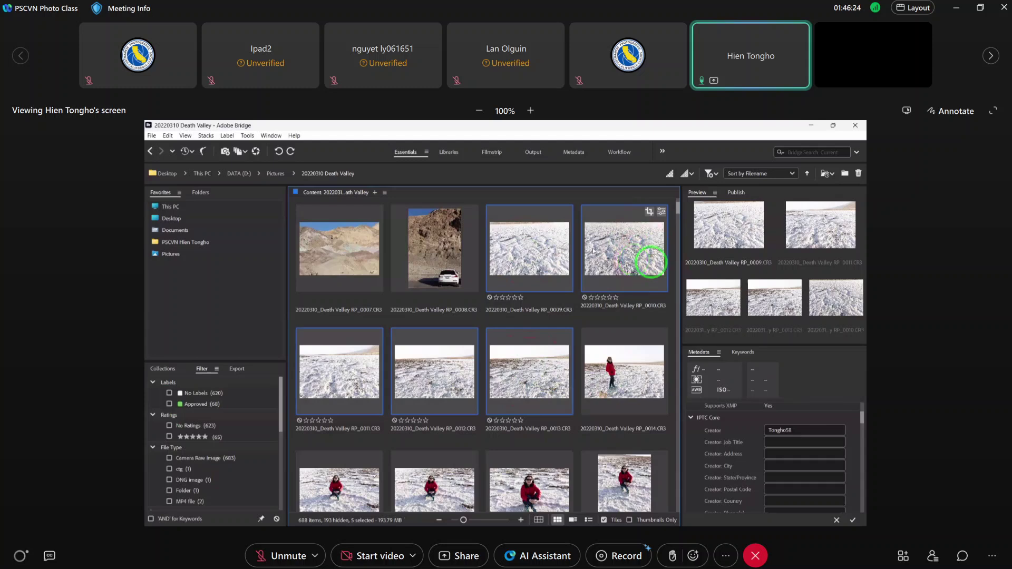
left_click(624, 253)
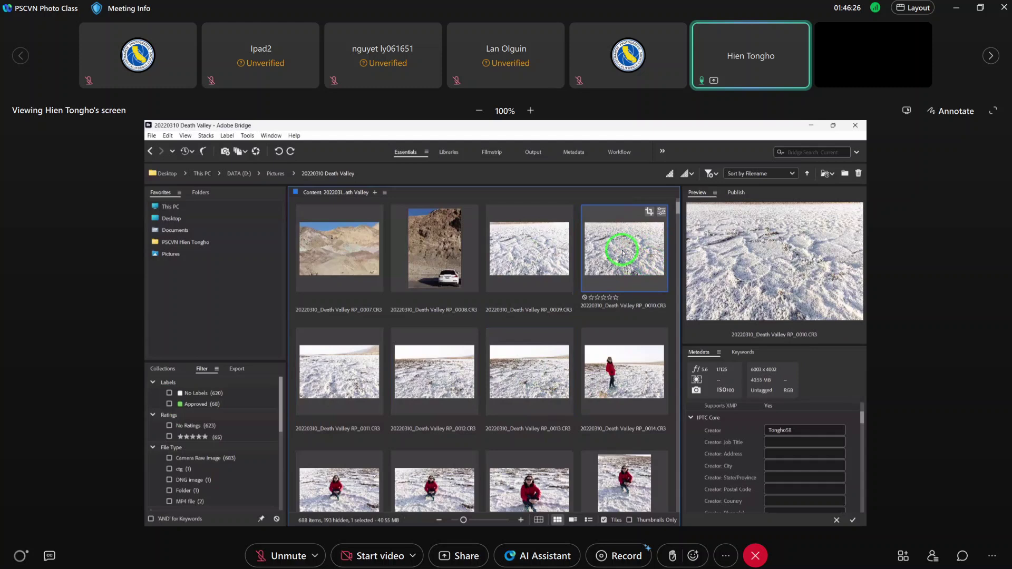
right_click(623, 254)
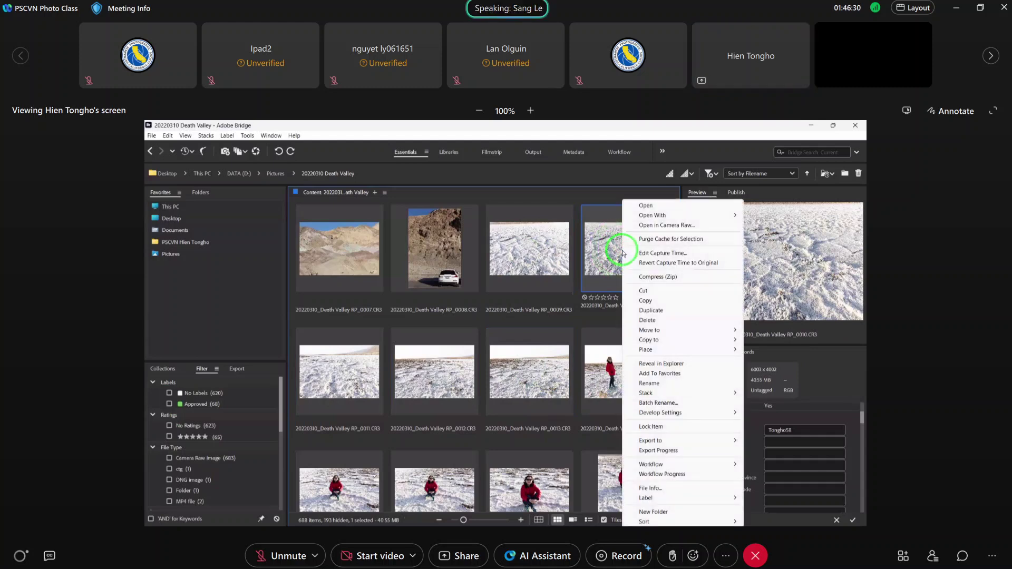
Step: Copy RP_0010's develop settings and start pasting them onto RP_0009, RP_0011, RP_0012 and RP_0013
mouse_move(671, 416)
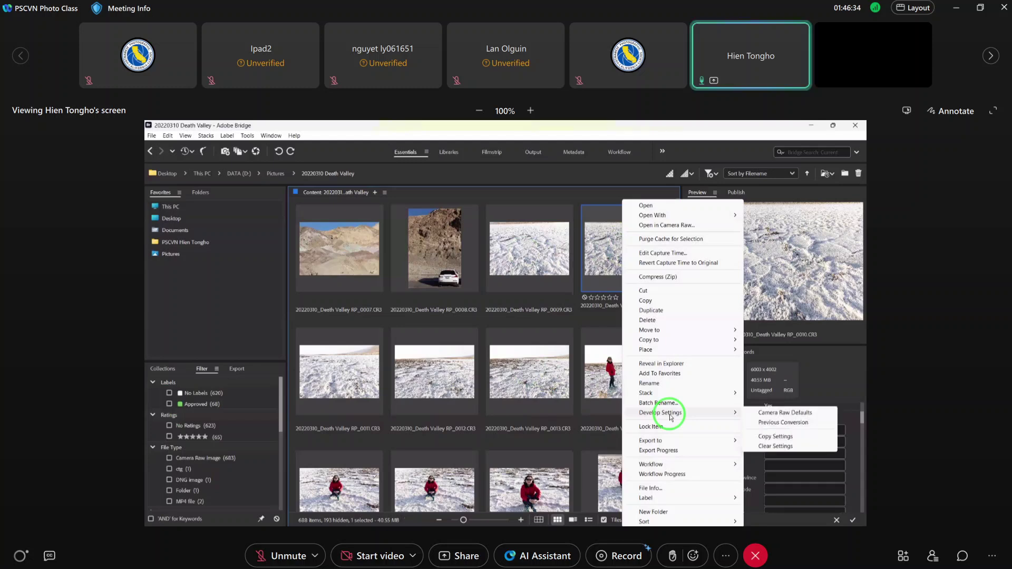
left_click(768, 439)
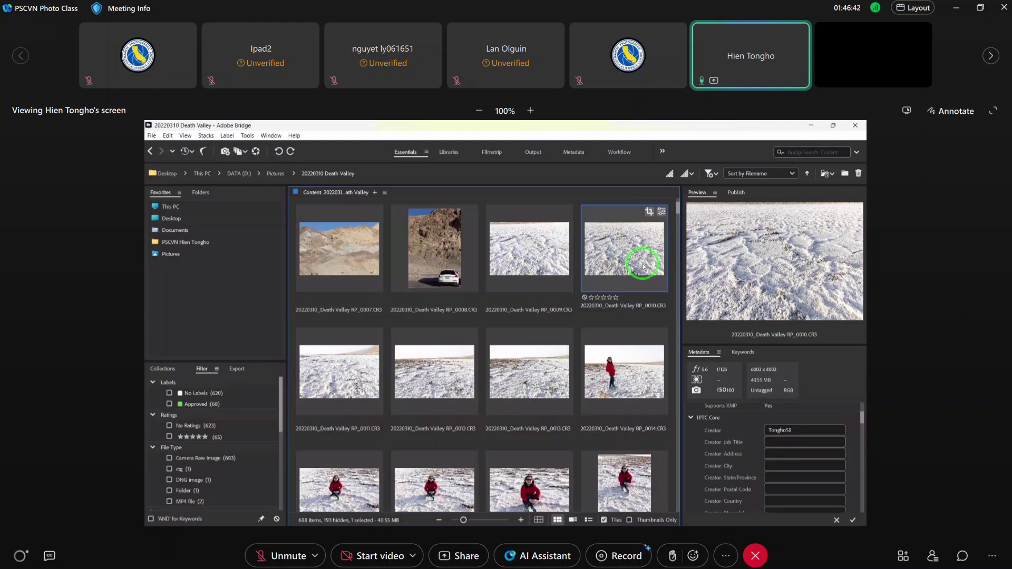
left_click(520, 253)
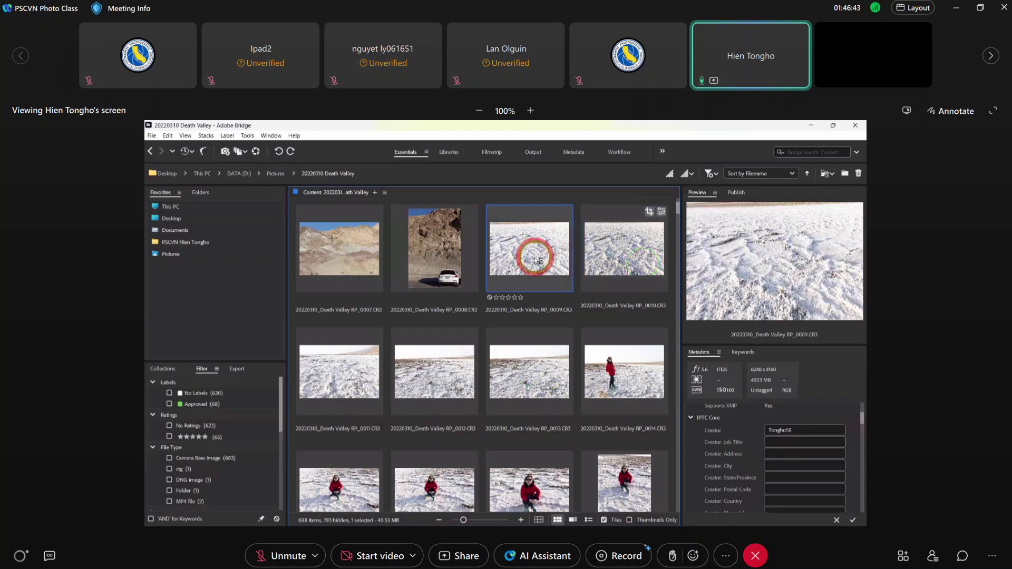
left_click(545, 377, "shift")
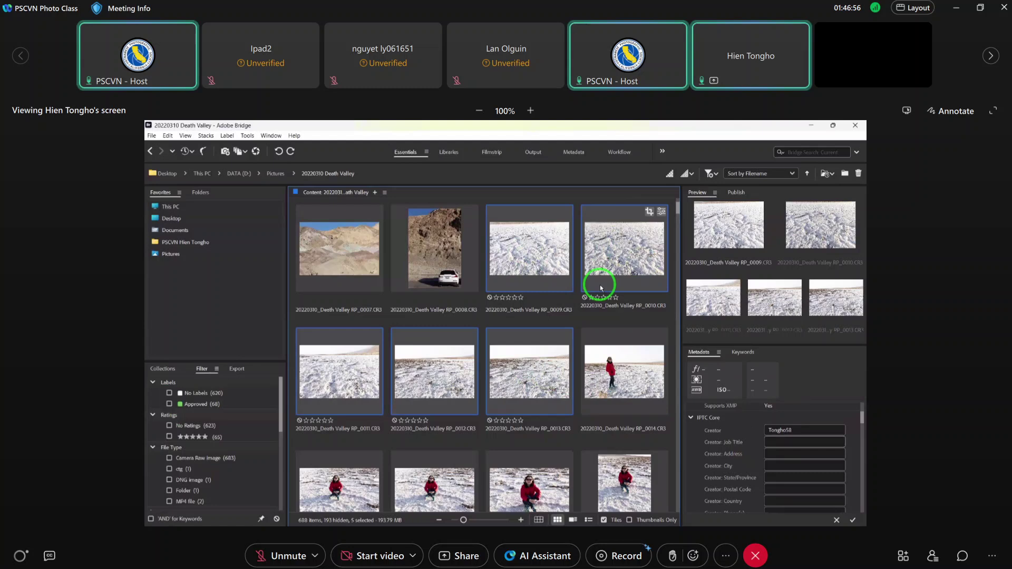
key("ctrl")
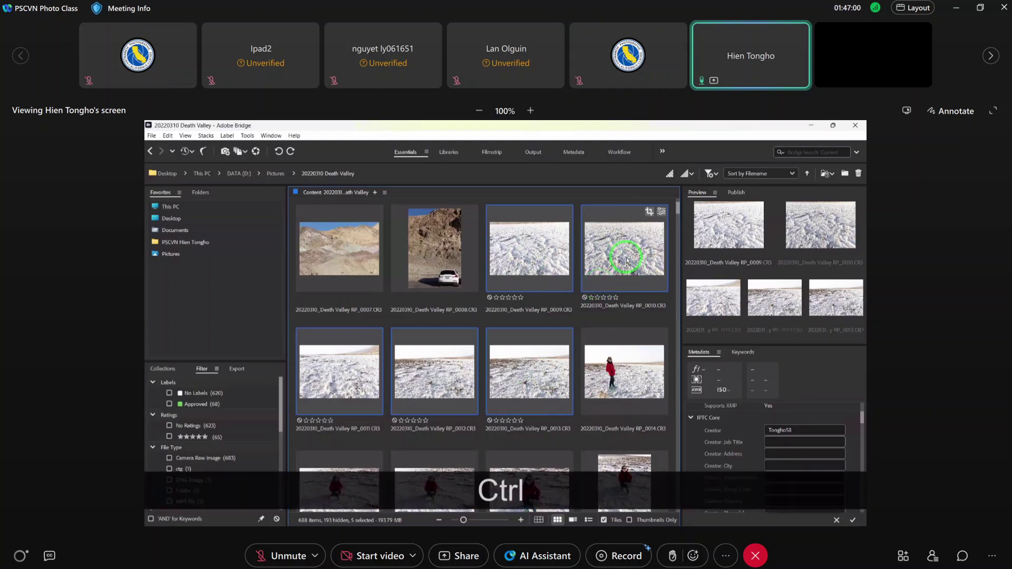
left_click(605, 266, "ctrl")
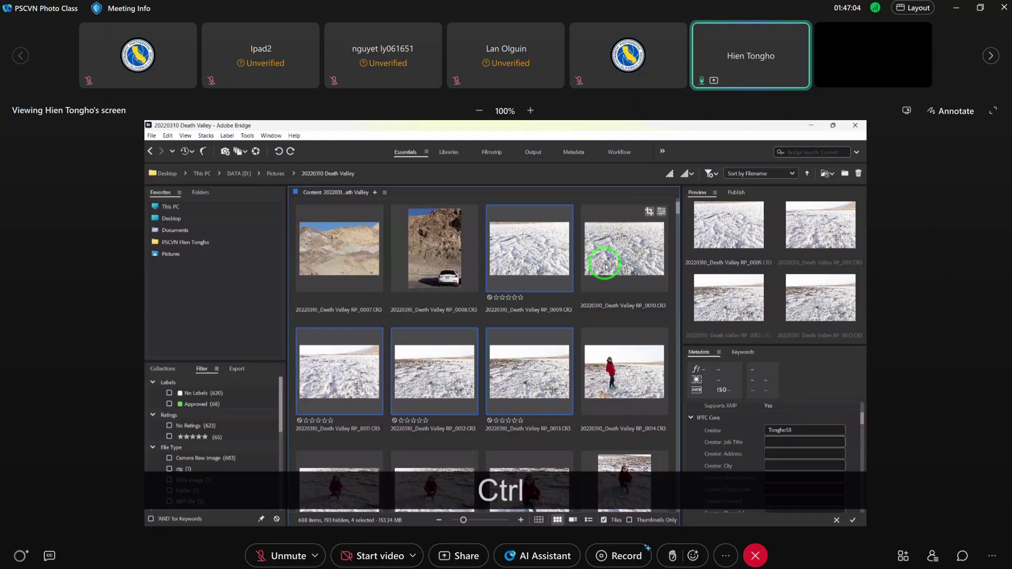
right_click(532, 260)
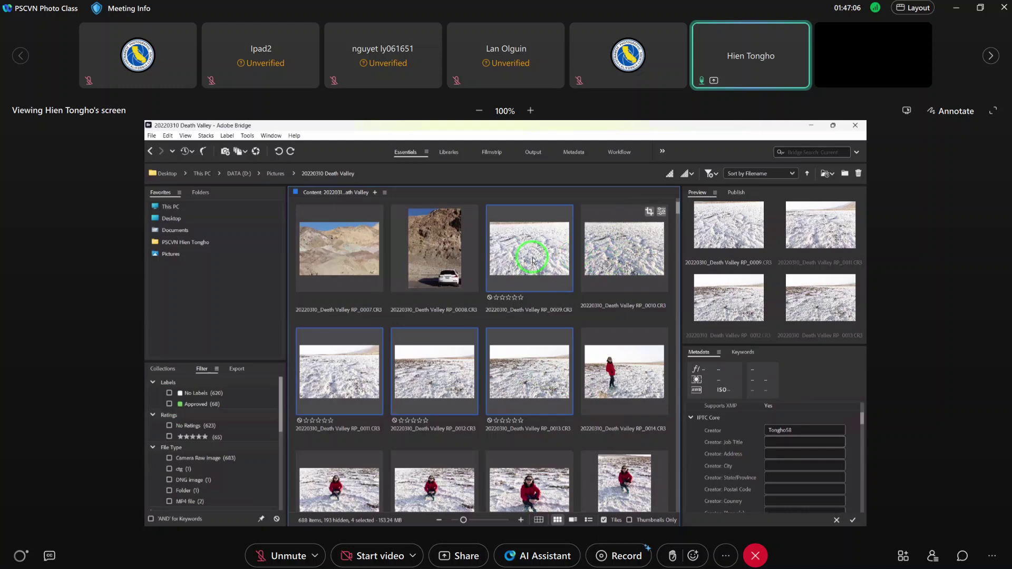
left_click(576, 414)
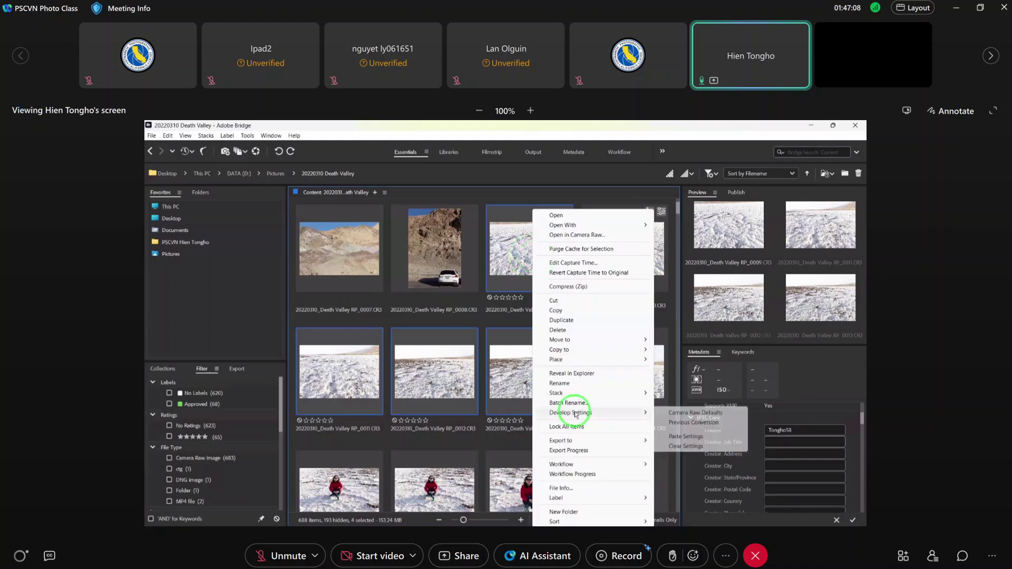
left_click(695, 440)
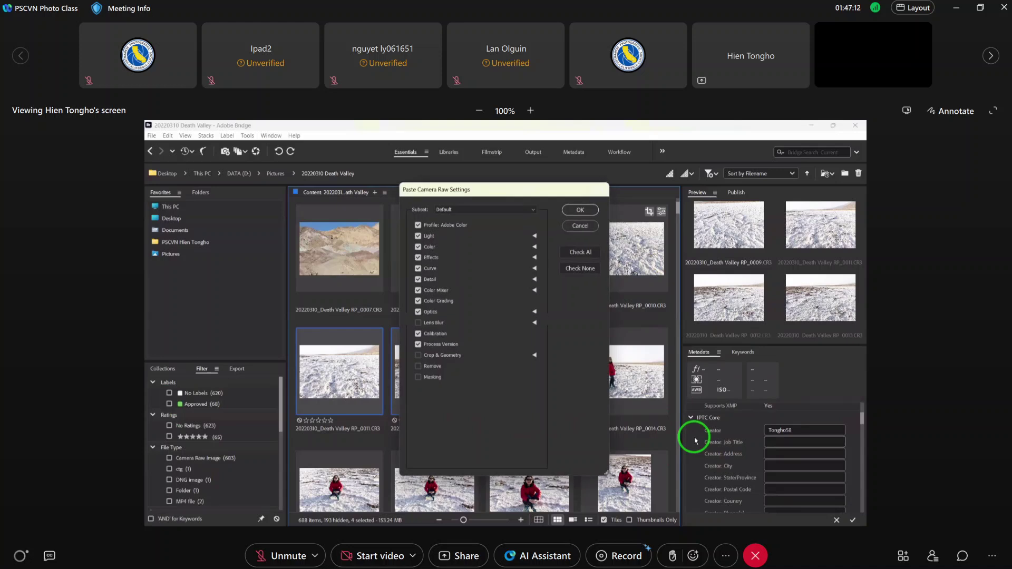
Step: Paste every Camera Raw setting group, including Crop & Geometry, onto the four images
left_click_drag(485, 193, 710, 213)
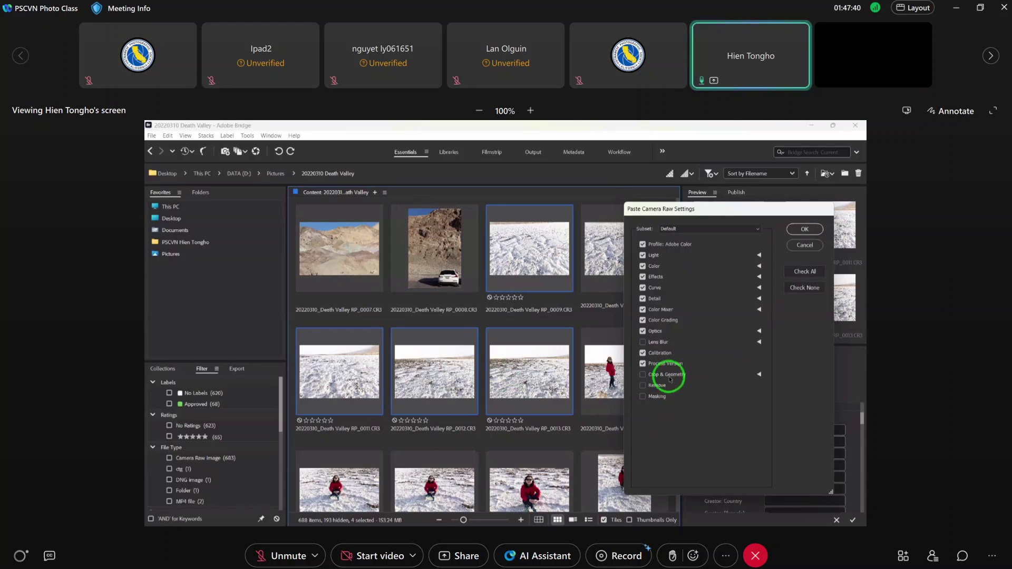
left_click(643, 376)
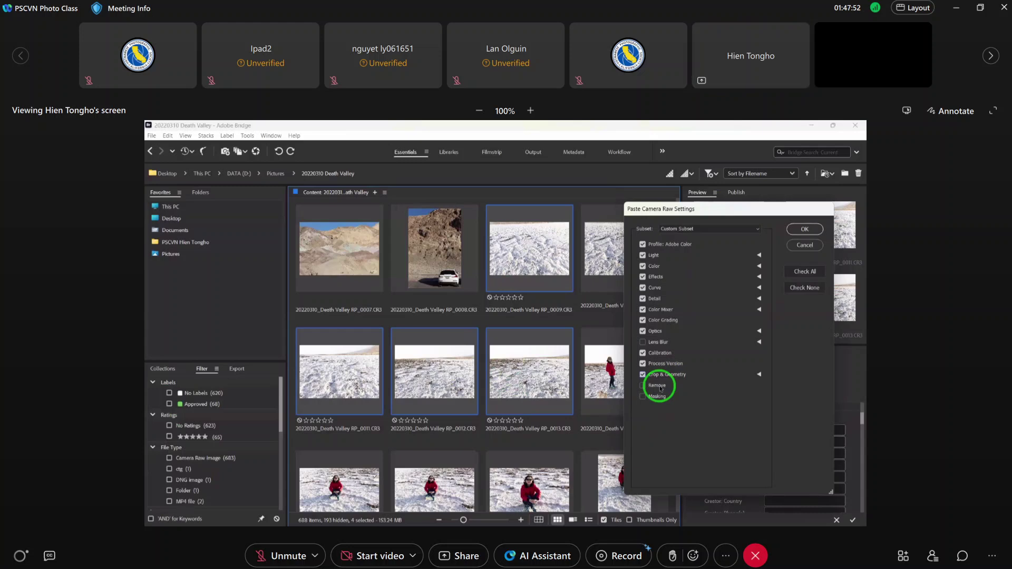
left_click(801, 272)
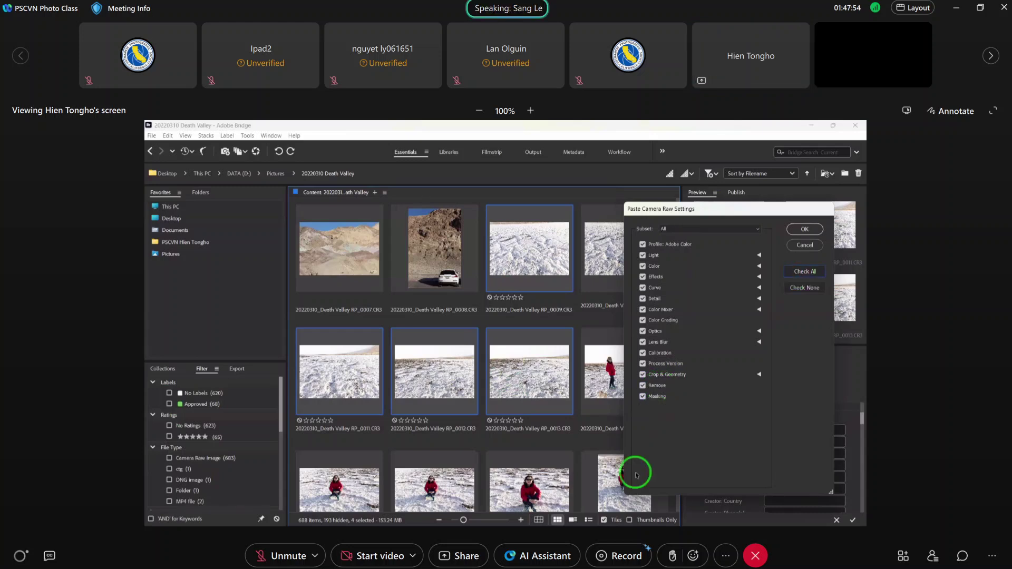
left_click(815, 234)
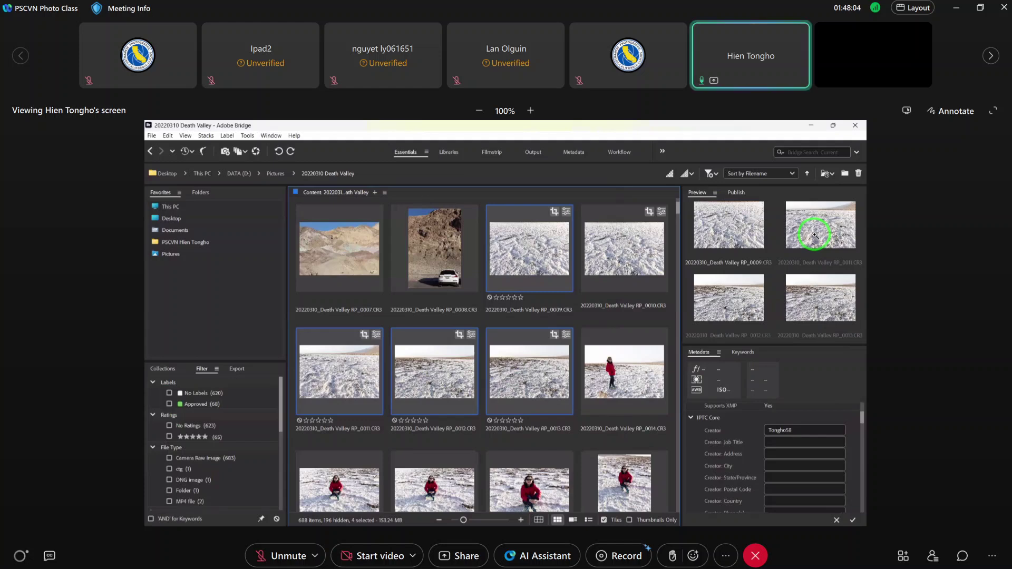
left_click(548, 271)
Step: Open RP_0009 in Camera Raw to check the pasted Light values, then cancel without applying
left_click(548, 271)
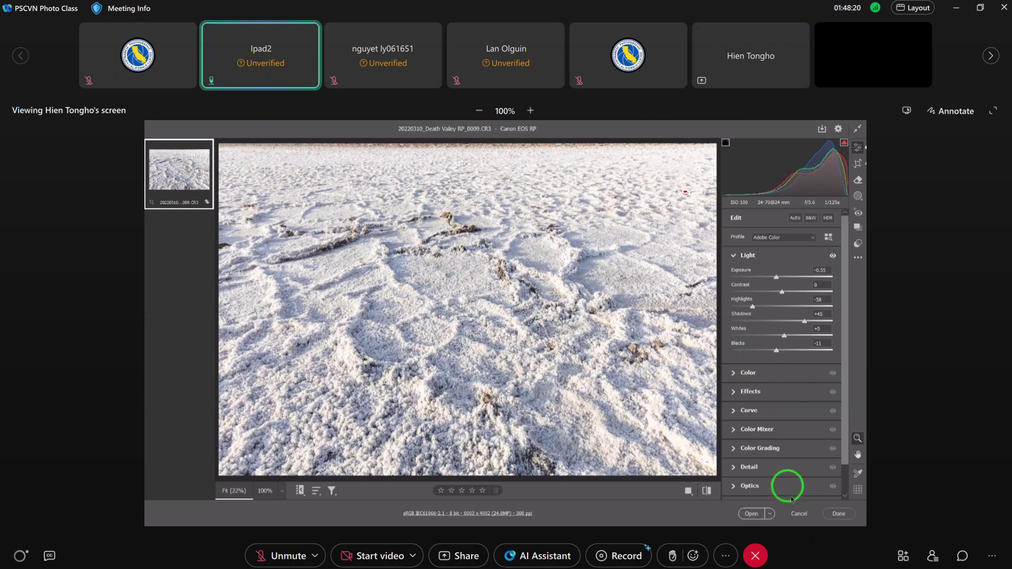
left_click(796, 514)
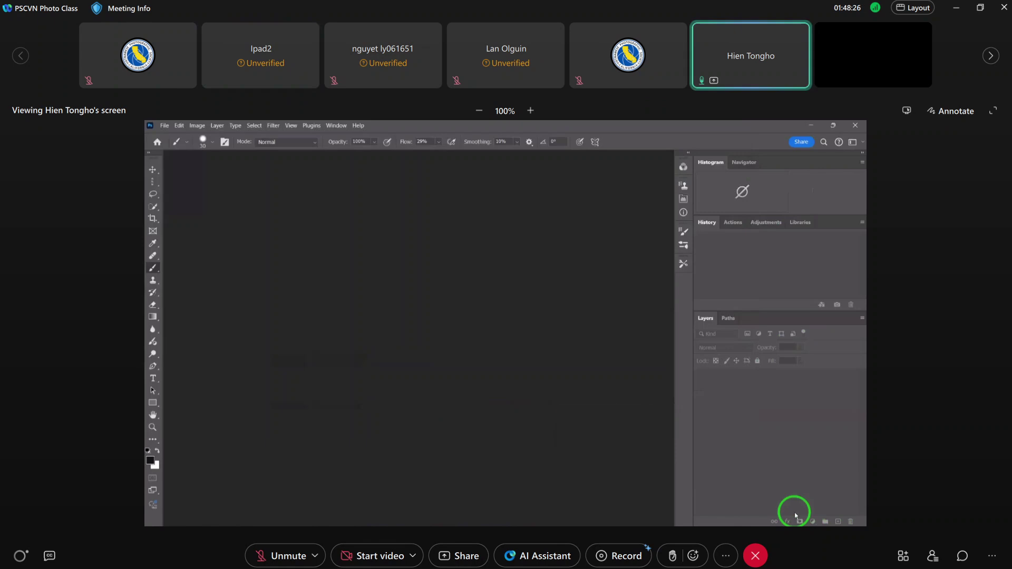
Step: Return from Photoshop to Bridge, showing the five Second-labelled Death Valley images
mouse_move(605, 519)
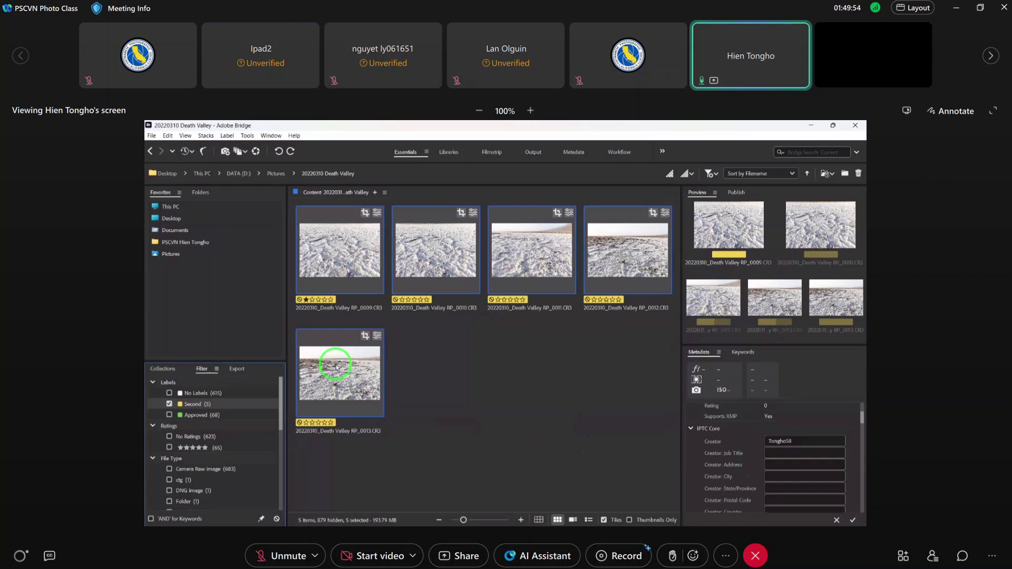
Step: Open RP_0009 and the other four selected Death Valley images together in Camera Raw
right_click(551, 268)
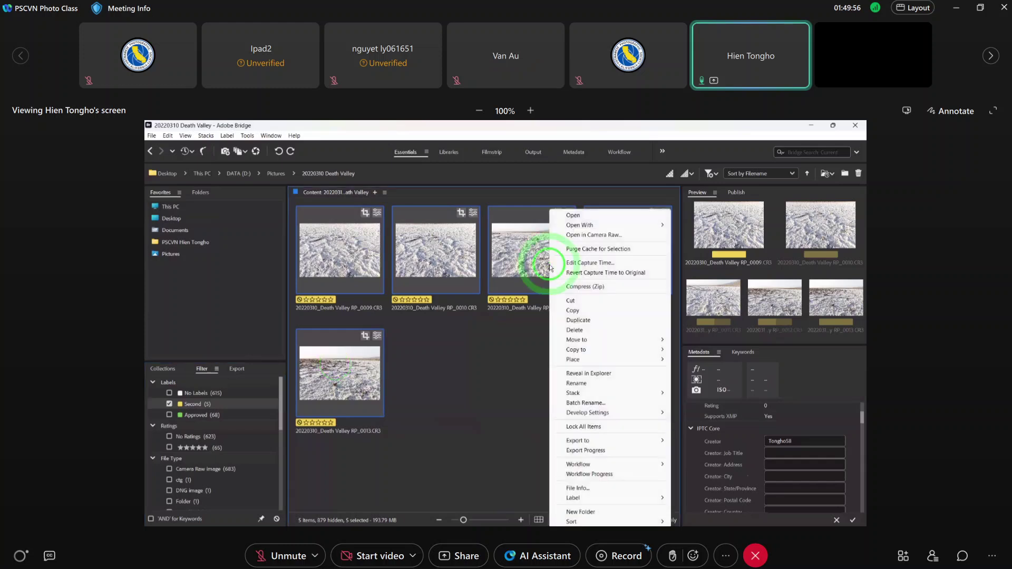
left_click(568, 235)
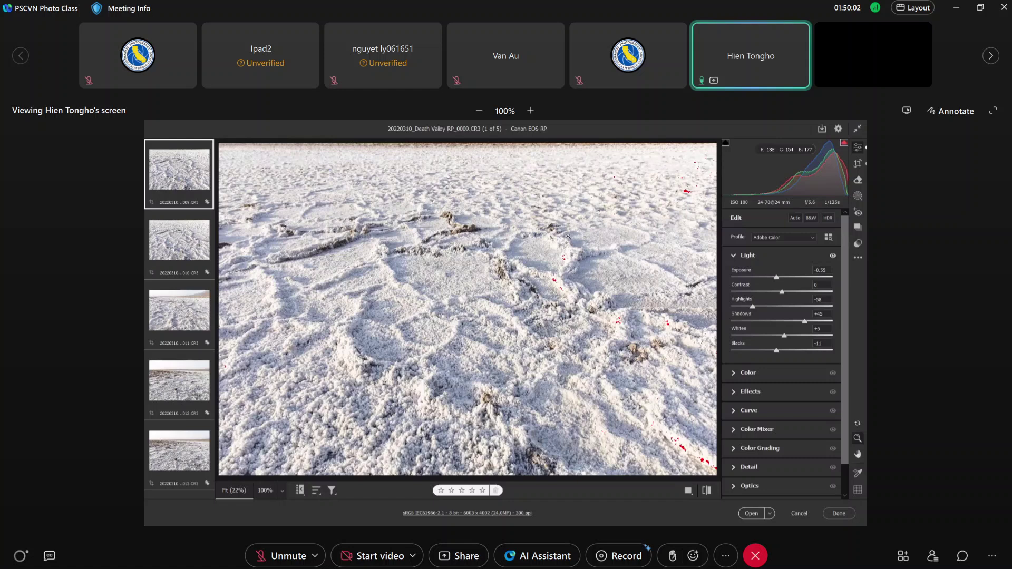
Step: Copy RP_0009's edit settings, then select photos RP_0010 through the fifth thumbnail
left_click(188, 182)
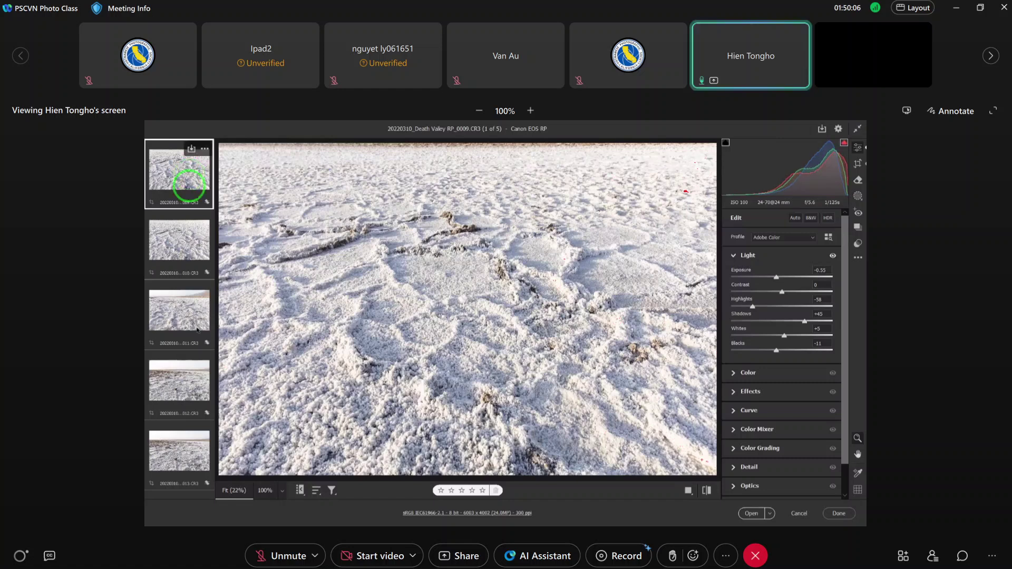
left_click(178, 440)
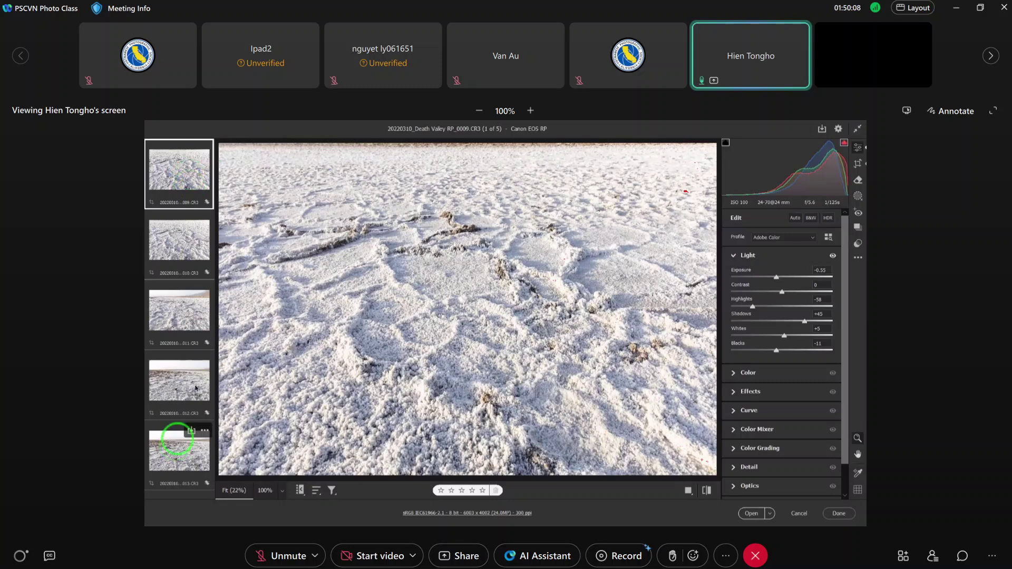
left_click(206, 150)
left_click(206, 148)
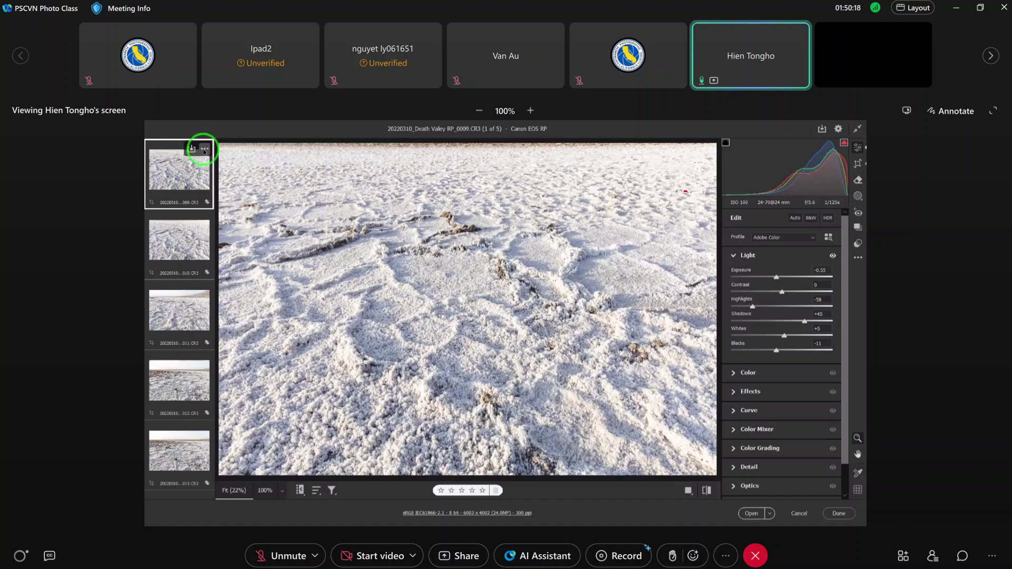
left_click(204, 150)
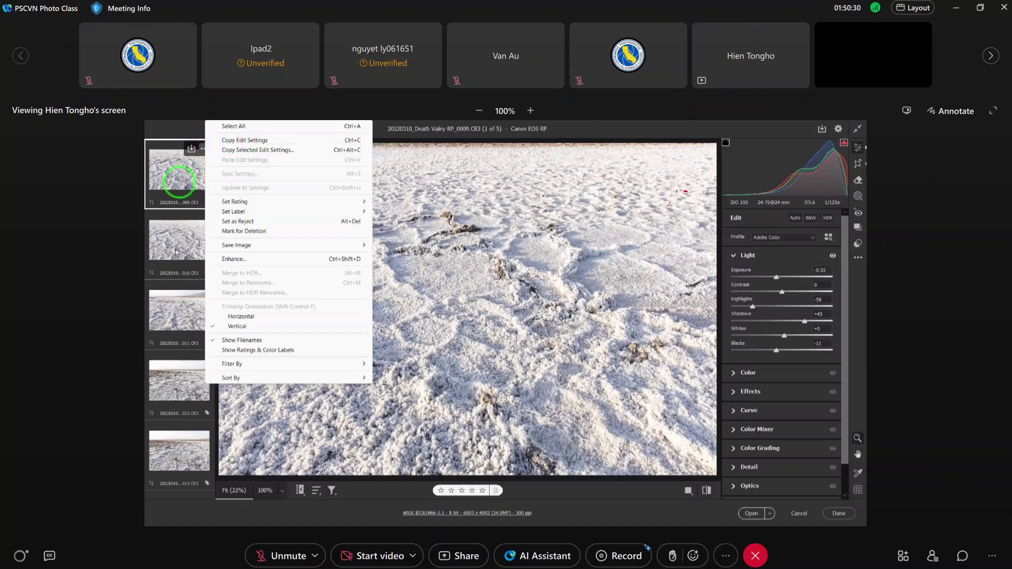
left_click(232, 142)
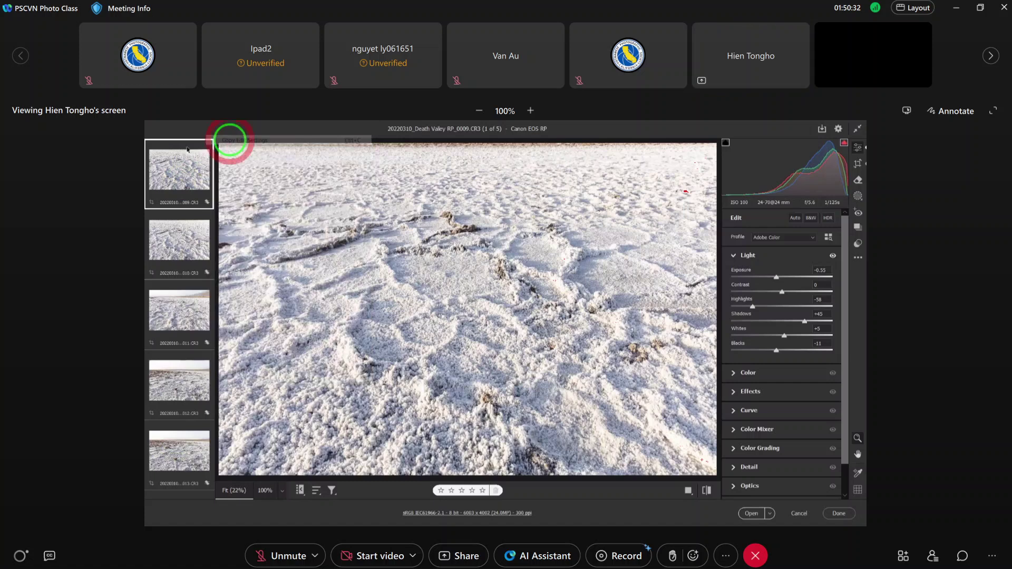
left_click(186, 243)
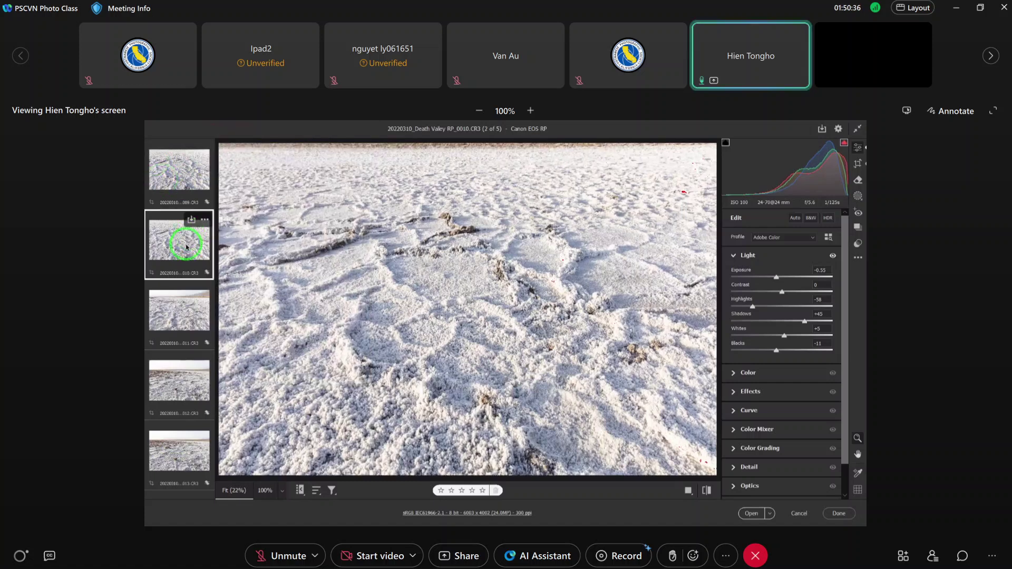
left_click(191, 454, "shift")
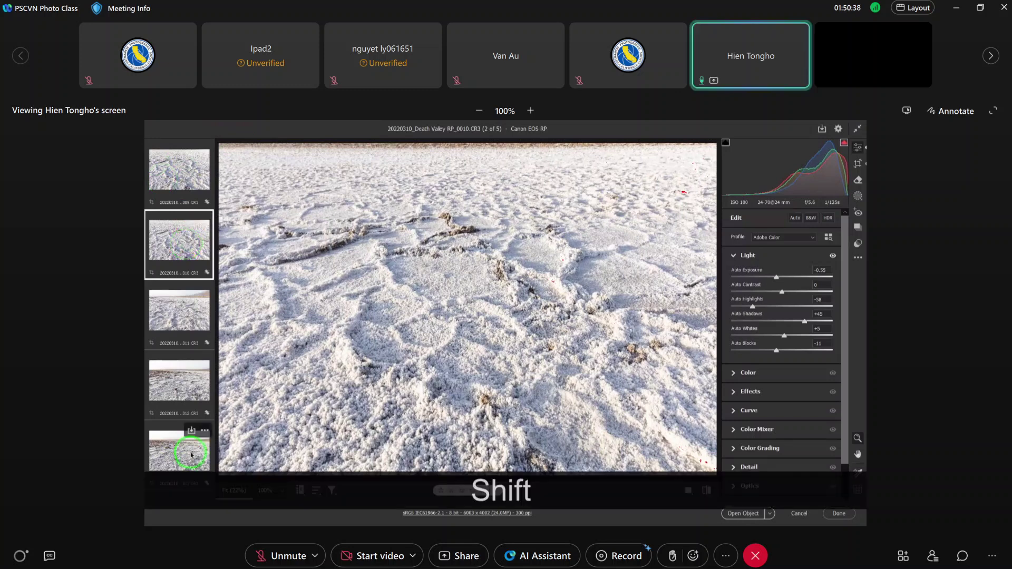
Step: Paste RP_0009's edit settings onto the four selected photos, then try and clear a star rating
right_click(203, 227)
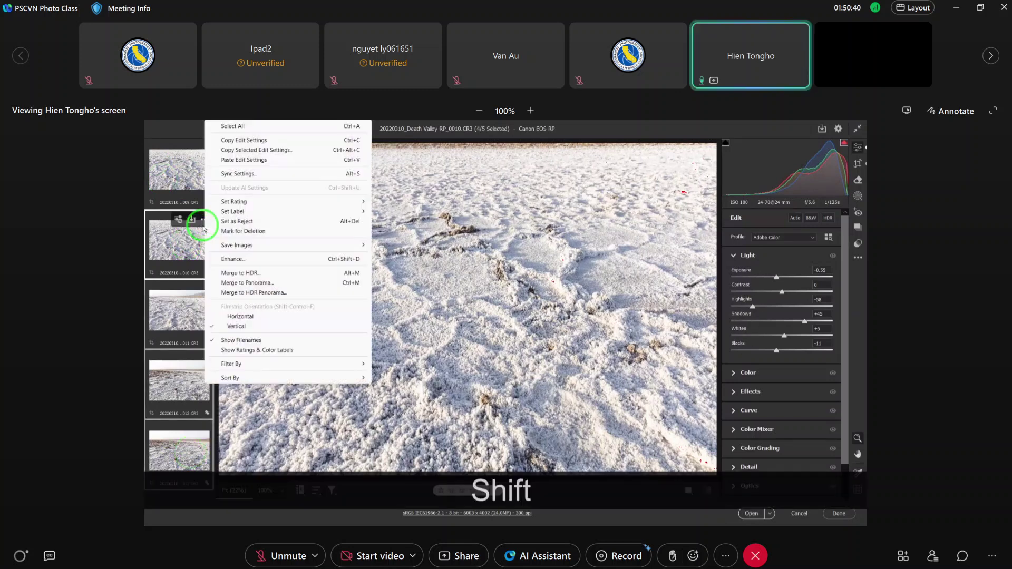
left_click(242, 159)
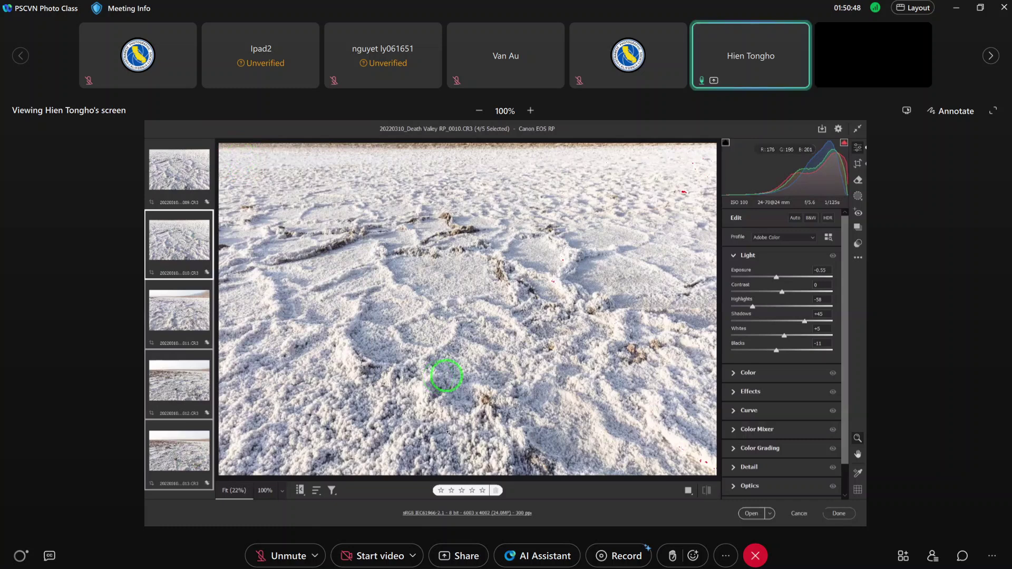
left_click(471, 491)
left_click(440, 491)
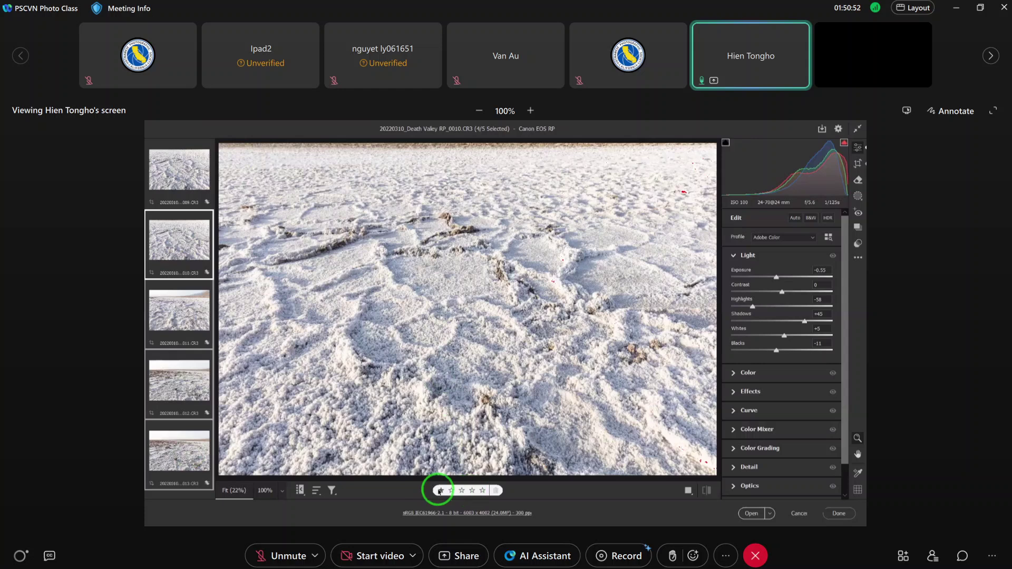
left_click(440, 490)
right_click(207, 221)
mouse_move(233, 212)
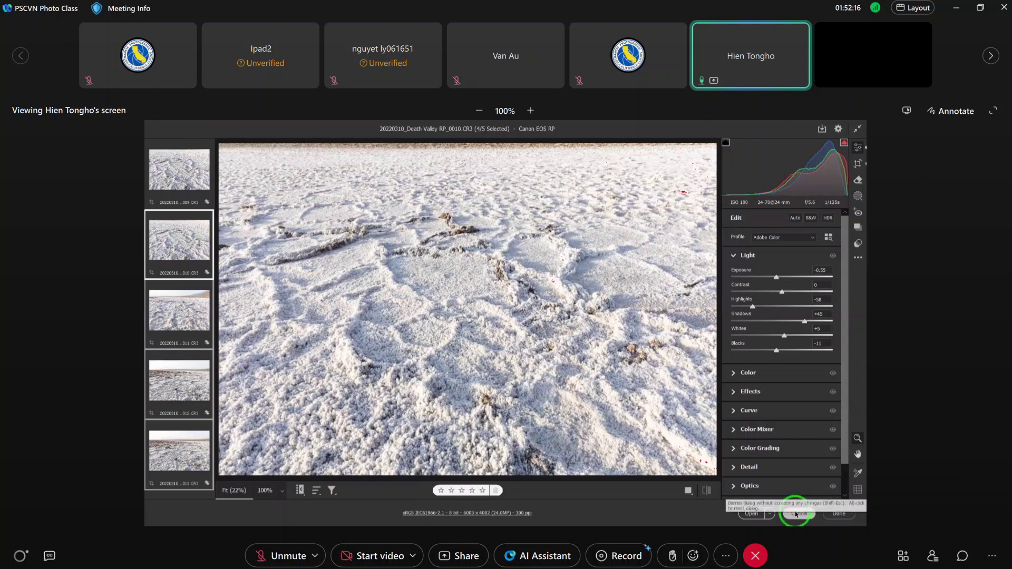
left_click(796, 515)
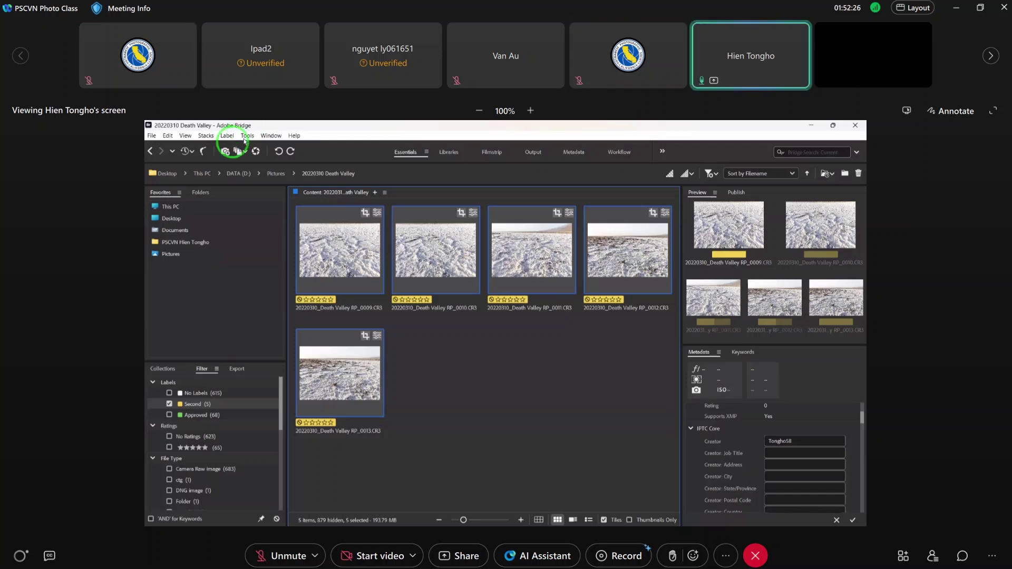
Step: Close Adobe Bridge and confirm, leaving Photoshop with no document open
left_click(857, 127)
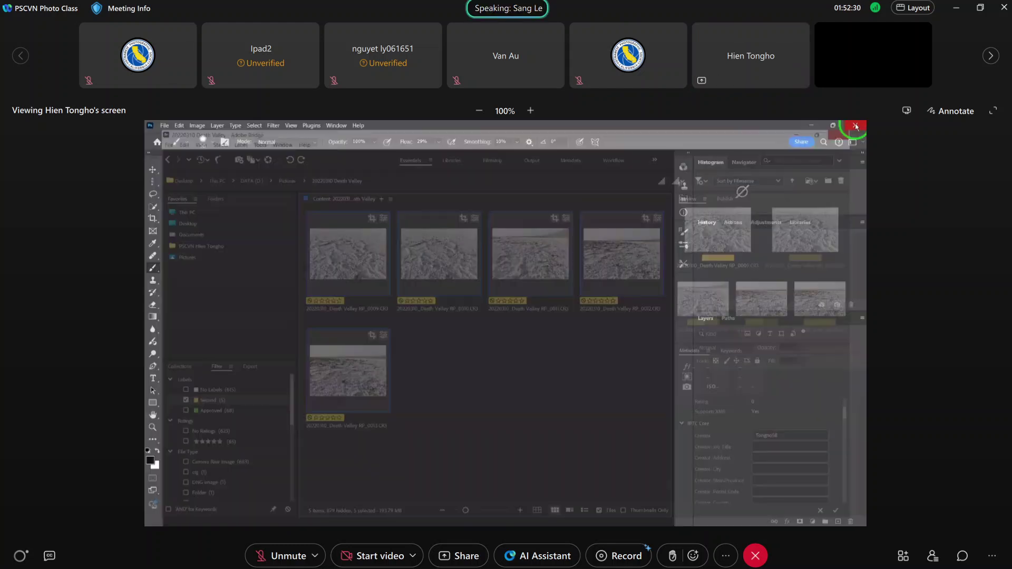
left_click(654, 258)
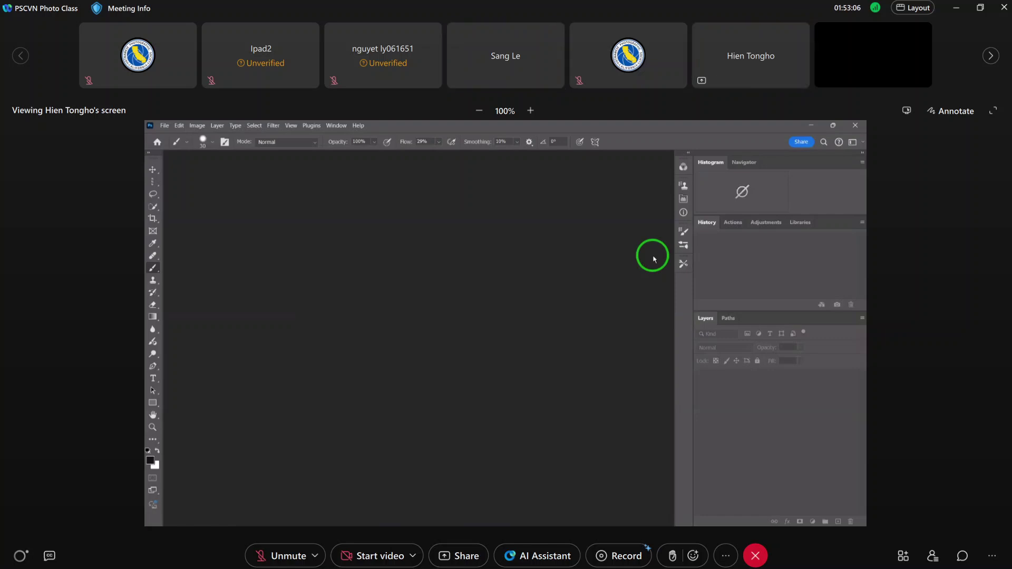
Step: Open 20171014_Bishop PSCVN Trip_0060.CR2 in Camera Raw and apply Auto tone
left_click(163, 126)
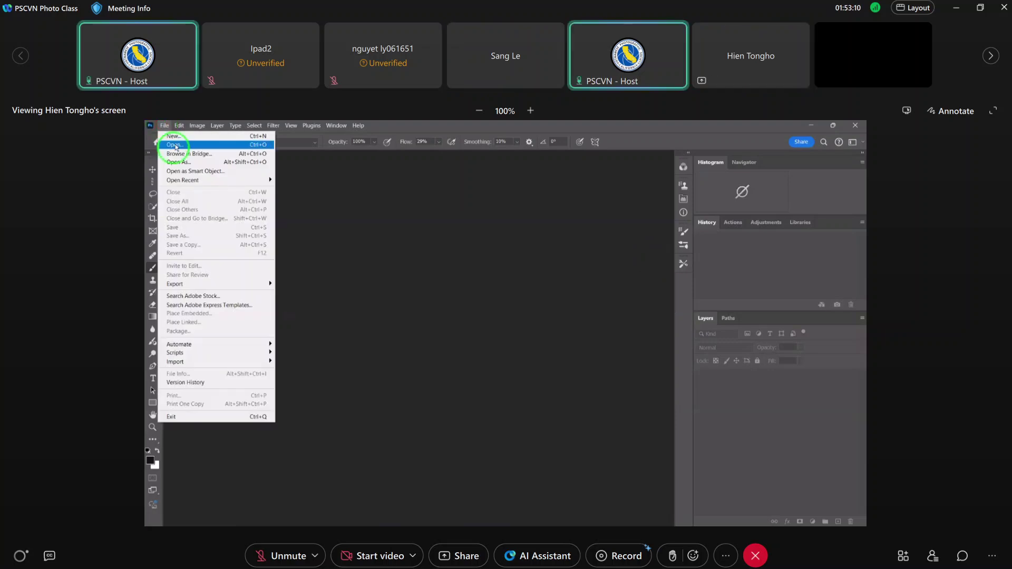
left_click(176, 147)
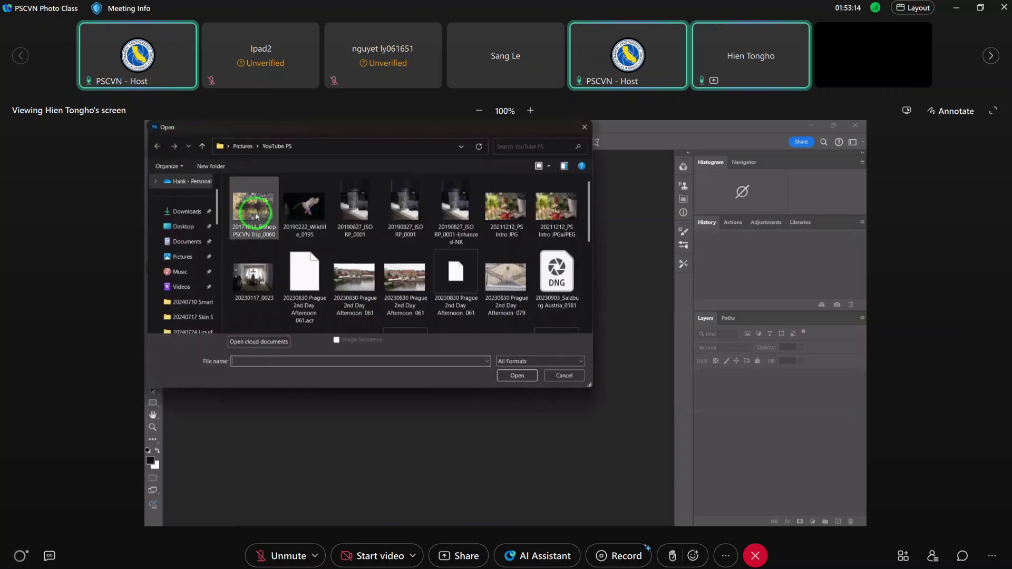
left_click(257, 216)
left_click(527, 376)
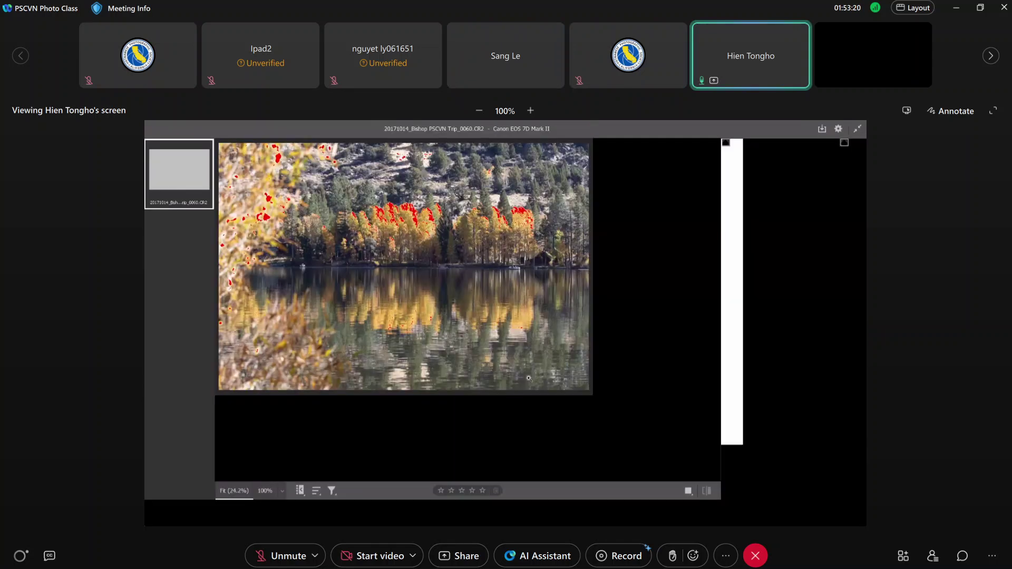
left_click(796, 218)
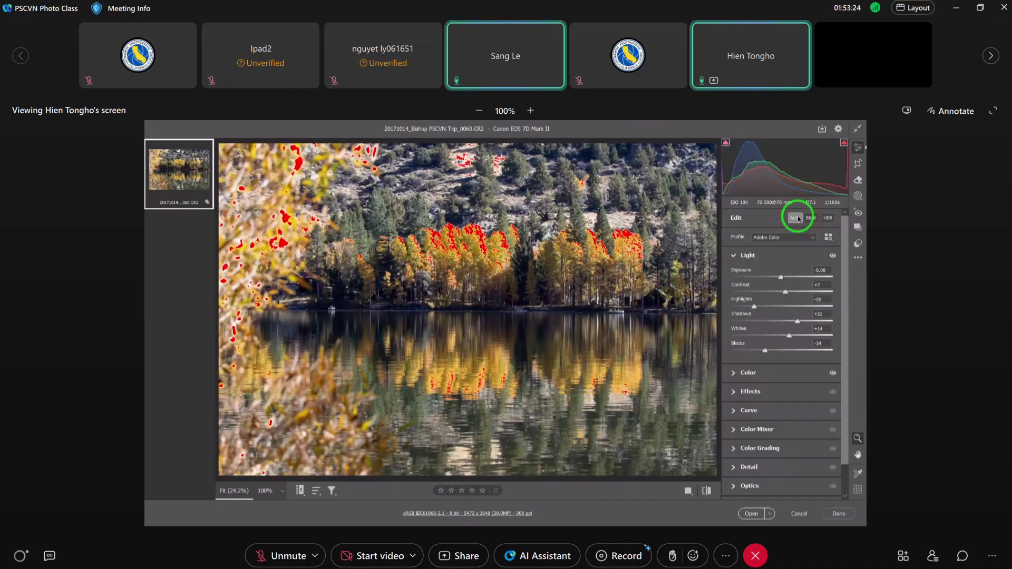
Step: Lower Highlights to -79 and Whites to -66 while watching the highlight clipping preview
left_click(742, 306)
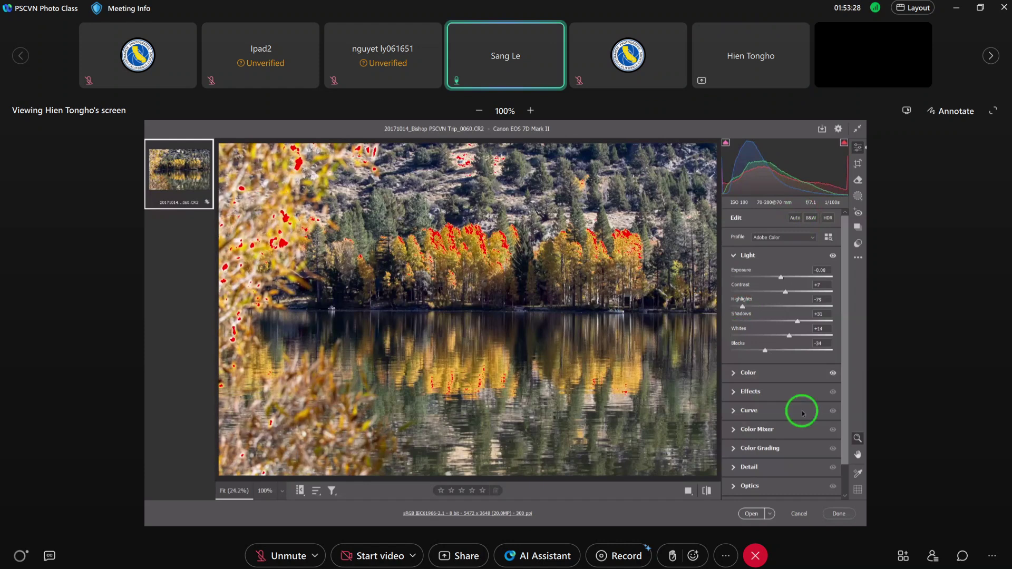
scroll(804, 413, "down", 1)
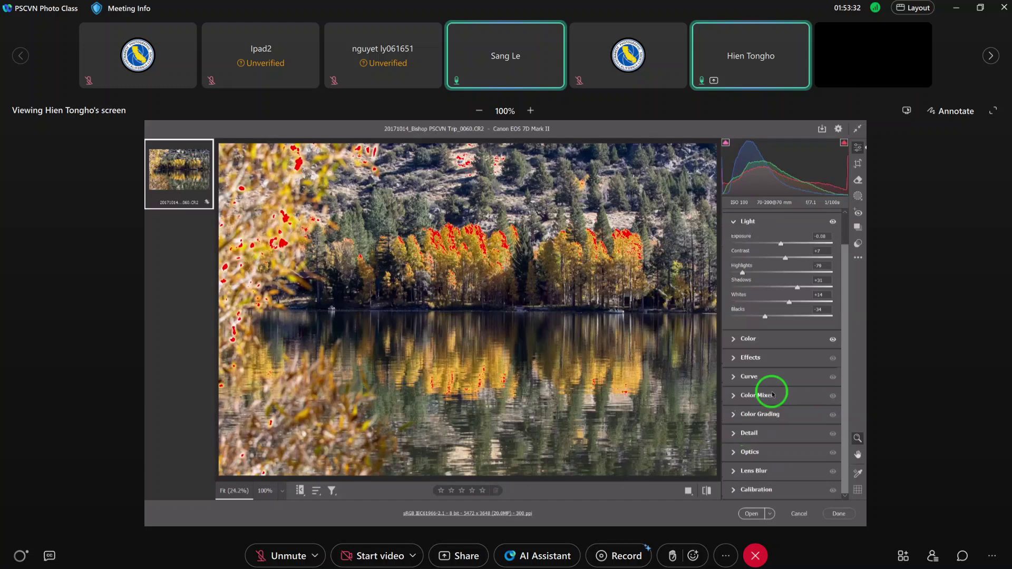
scroll(773, 394, "up", 1)
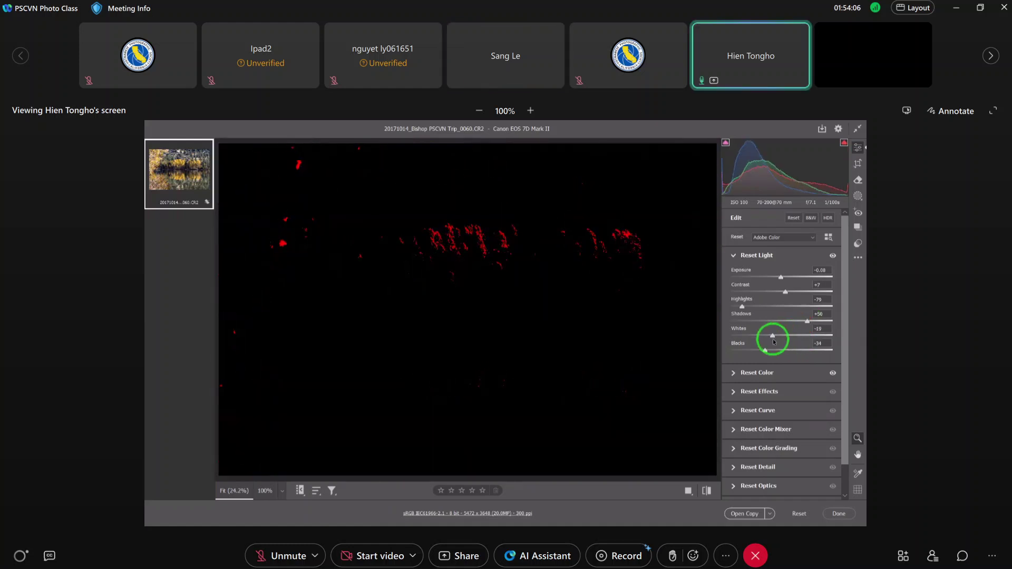
mouse_move(782, 343)
left_mouse_down()
mouse_move(765, 350)
mouse_move(795, 352)
mouse_move(777, 356)
left_mouse_up()
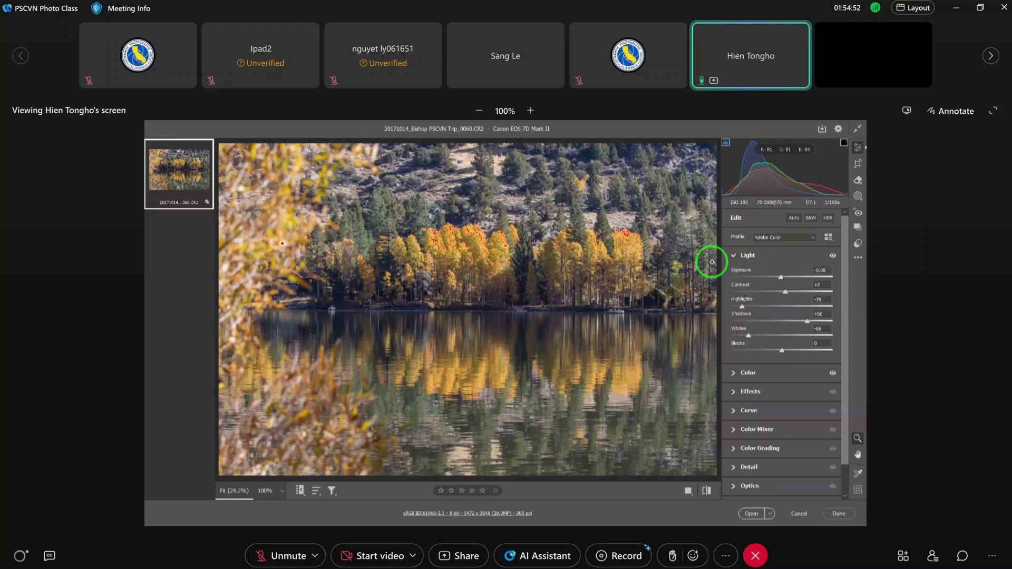
left_click(735, 468)
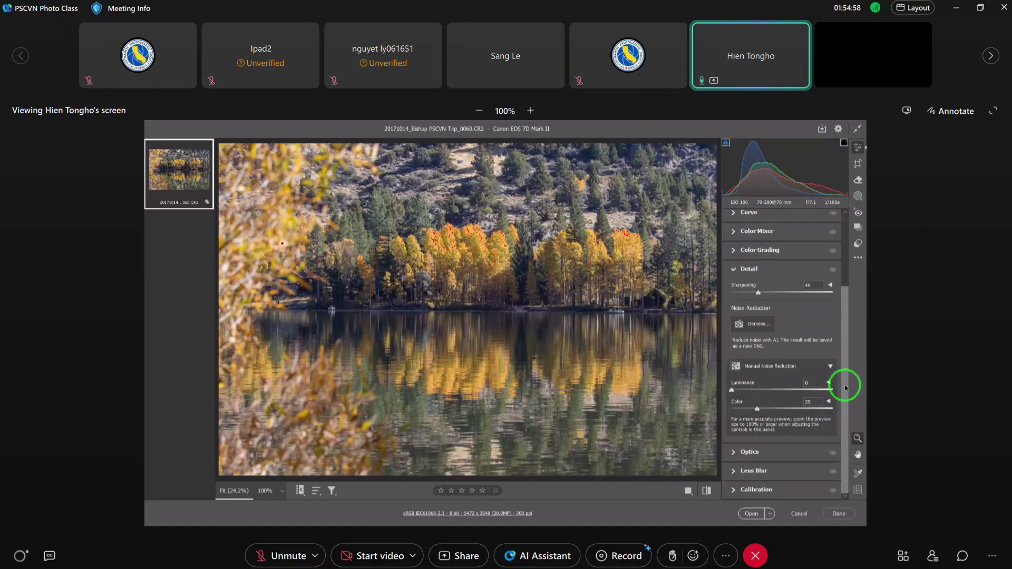
Step: Raise Sharpening from 40 to 112 and bring up the Masking preview
left_click(831, 286)
left_click_drag(760, 293, 807, 291)
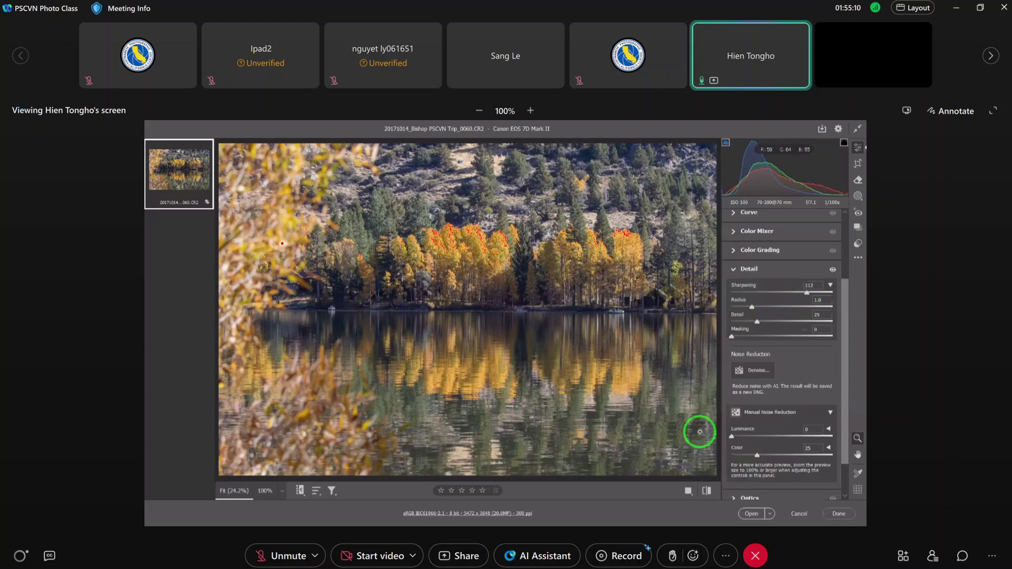
left_click(731, 337, "alt")
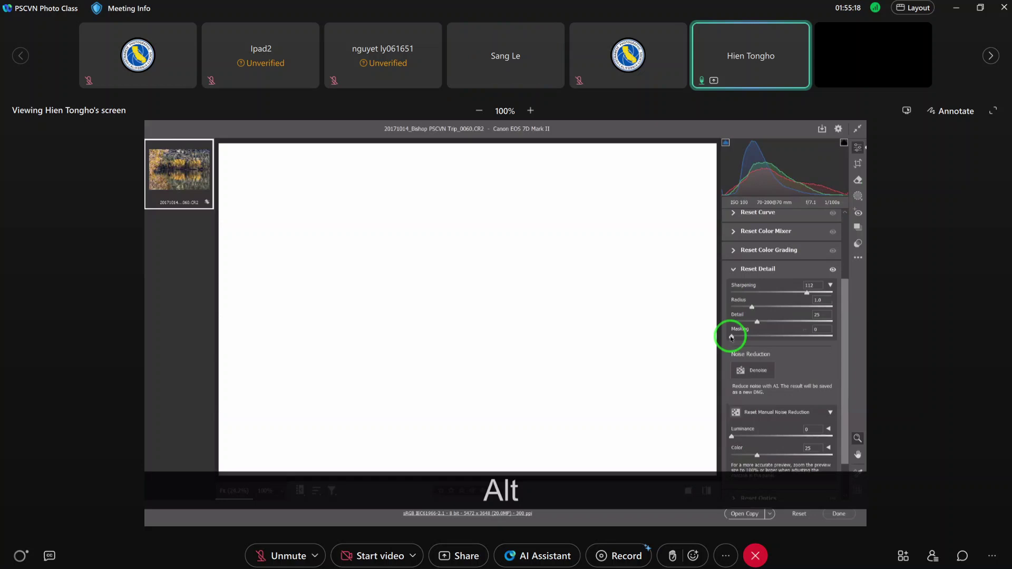
Step: Set sharpening Masking to 87 using the edge-mask preview, then raise Sharpening to 131
left_click_drag(731, 338, 755, 341)
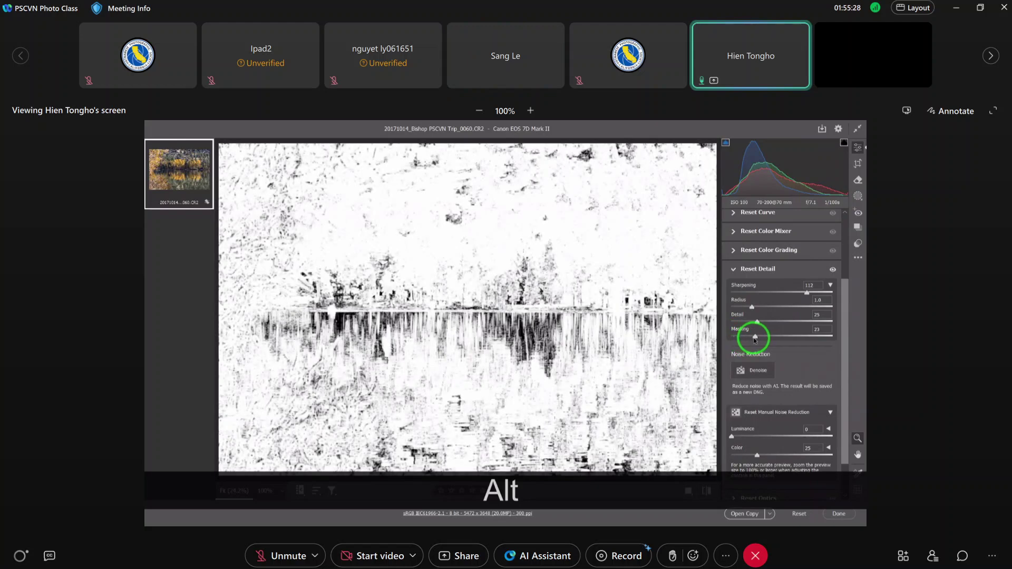
left_click_drag(755, 341, 820, 340)
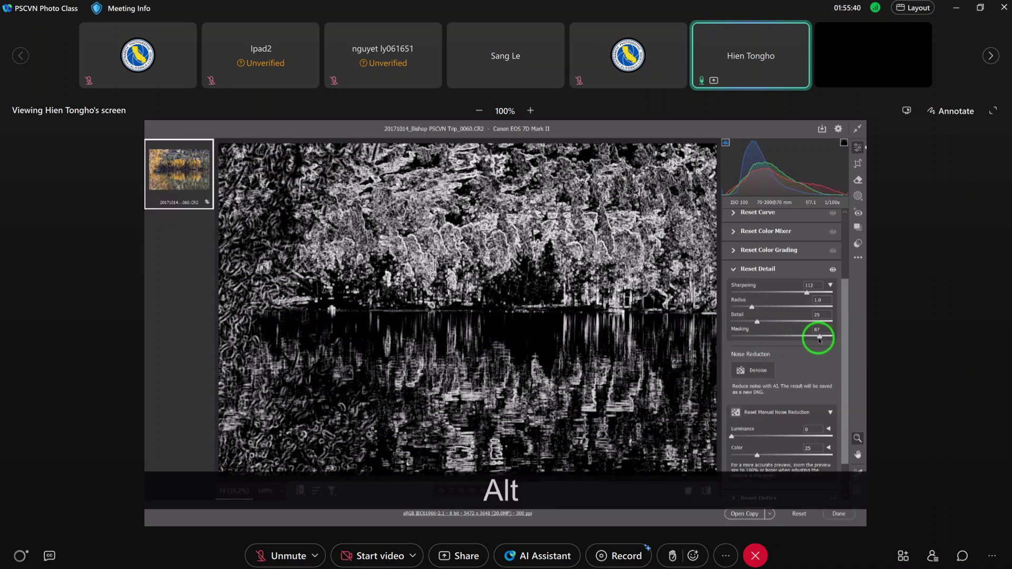
left_click_drag(820, 340, 811, 344)
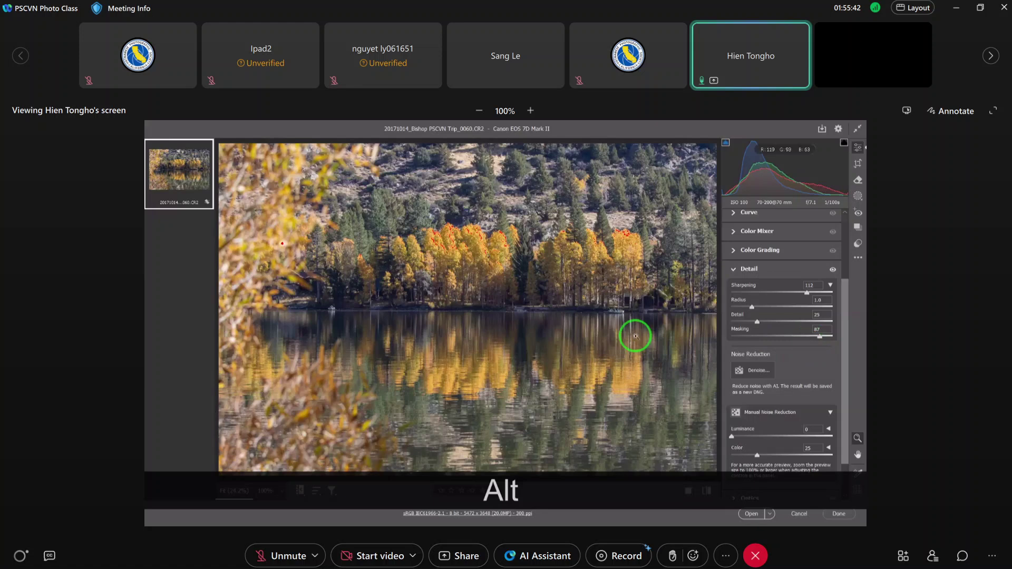
left_click_drag(807, 294, 819, 293)
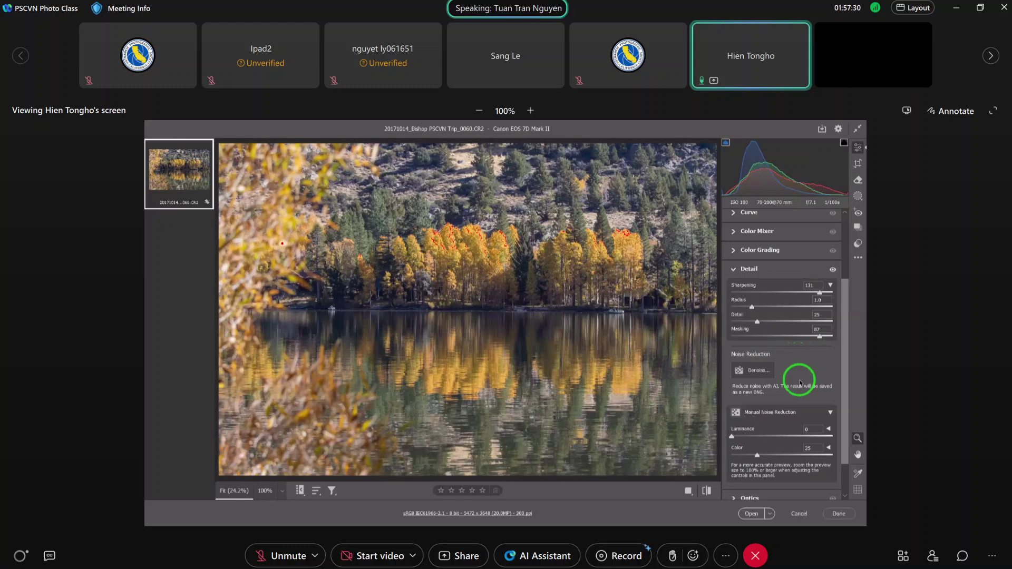
scroll(770, 359, "up", 3)
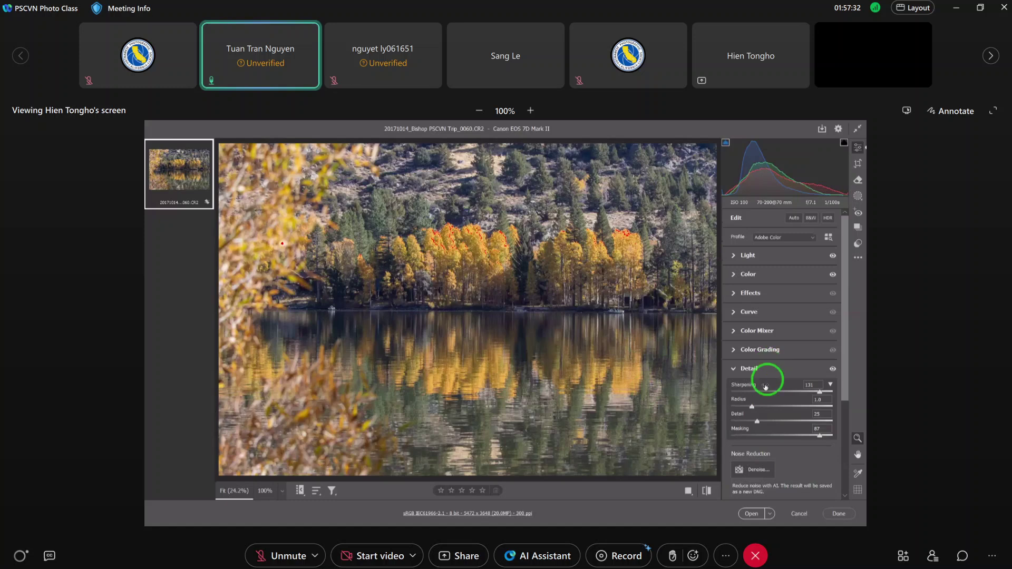
Step: Expand the Light section to show Highlights -79, Whites -66 and the other tone values
left_click(733, 256)
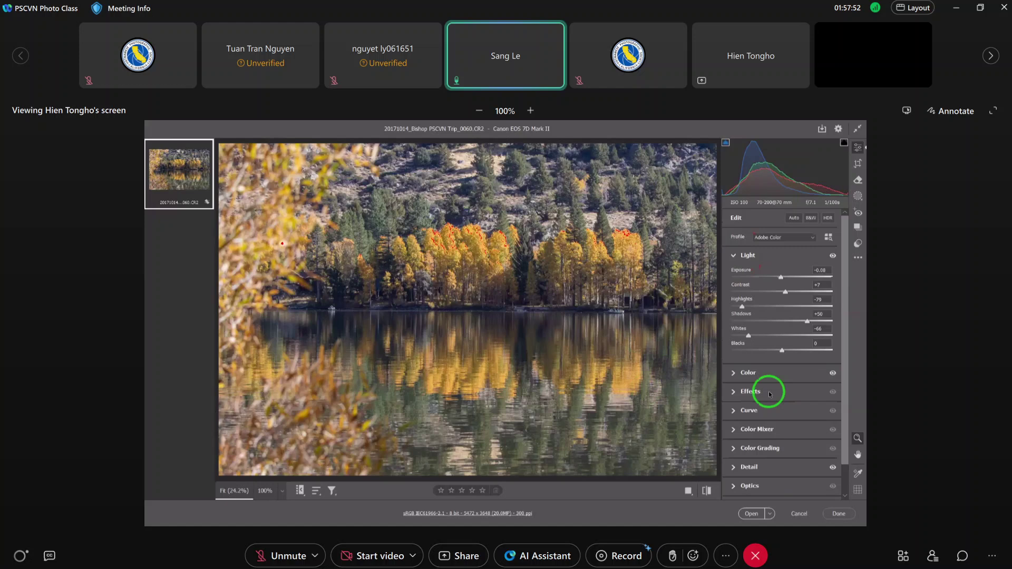
Step: Cancel and discard the Bishop lake edits, then open 20211212_PS Intro JPG.jpg
left_click(800, 514)
left_click(530, 297)
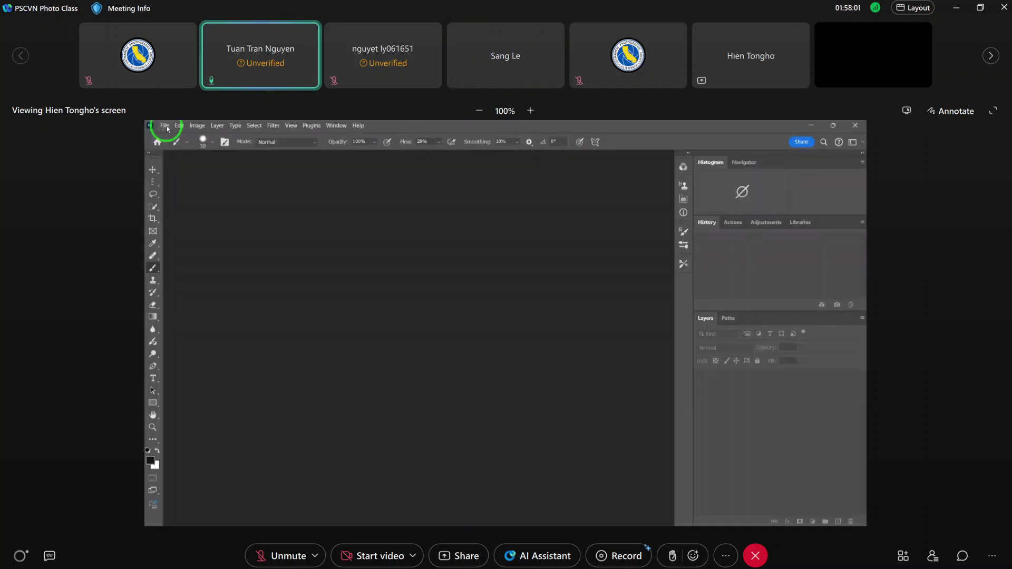
left_click(167, 128)
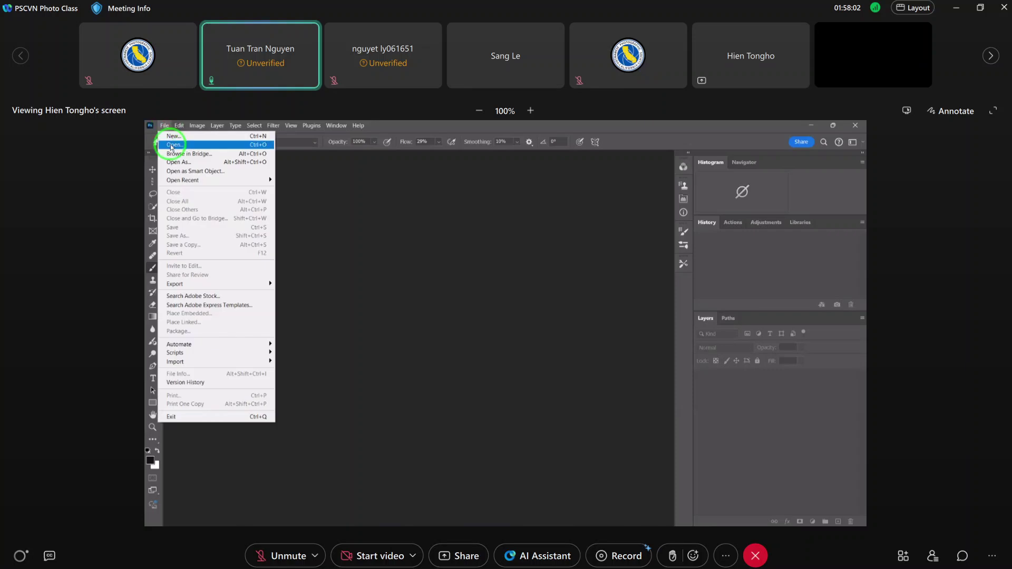
left_click(171, 145)
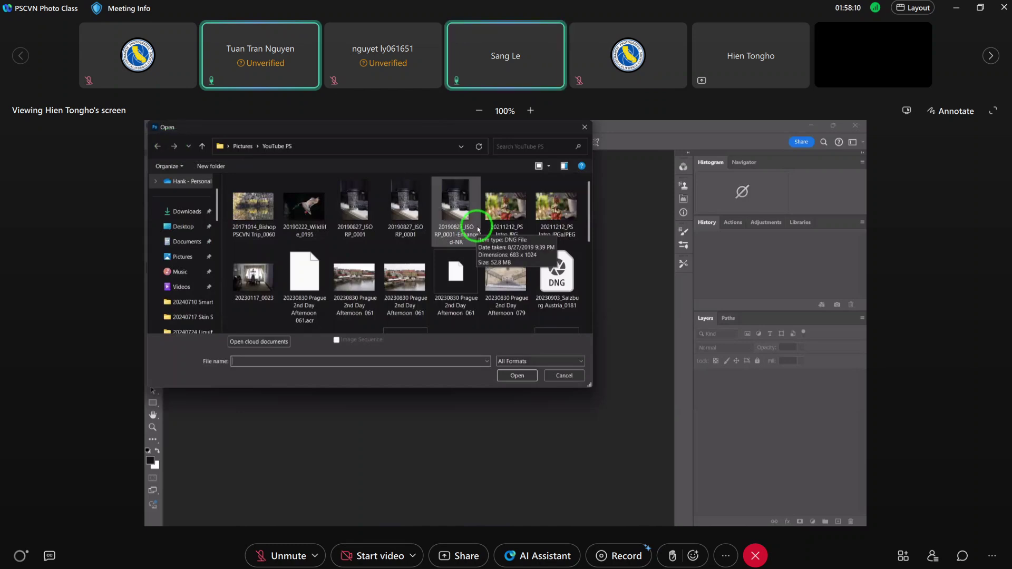
left_click(502, 212)
left_click(516, 376)
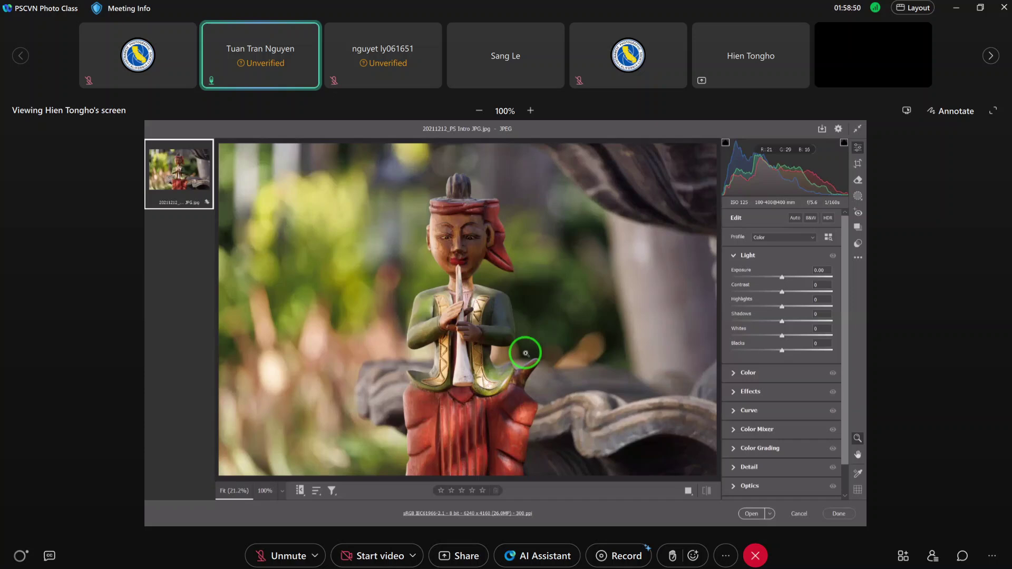
Step: Check the statue photo's shadow clipping preview on the Blacks slider, leaving Blacks at 0
left_click(782, 351, "alt")
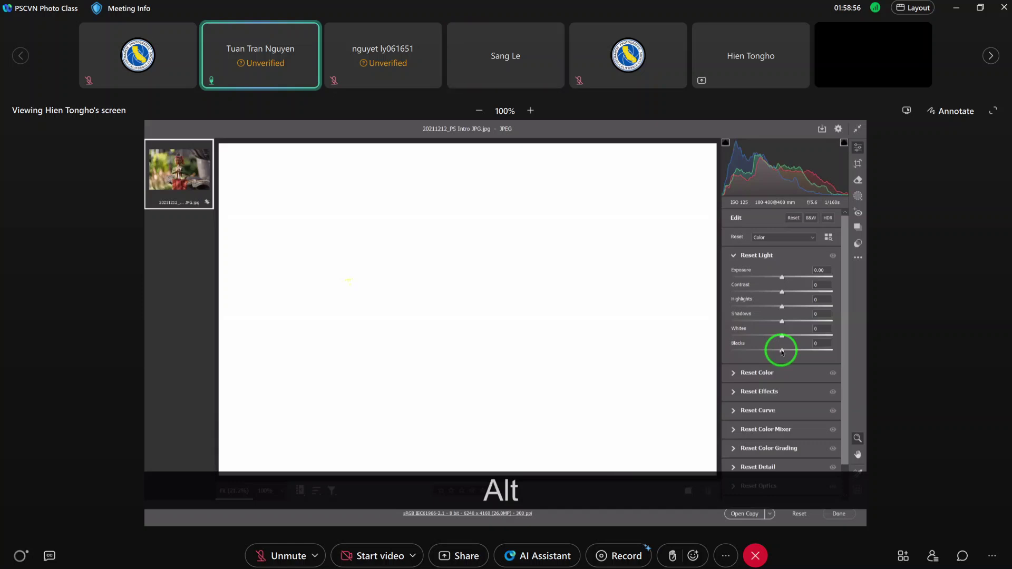
left_click_drag(782, 351, 782, 351)
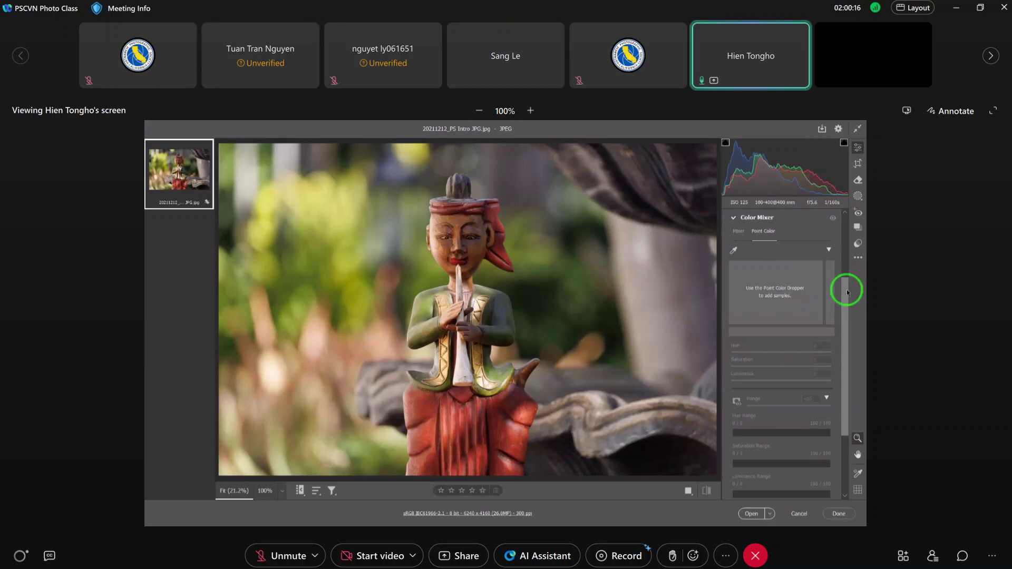
Step: Expand the Light section above the Color Mixer, showing its sliders all at 0
left_click_drag(847, 292, 845, 219)
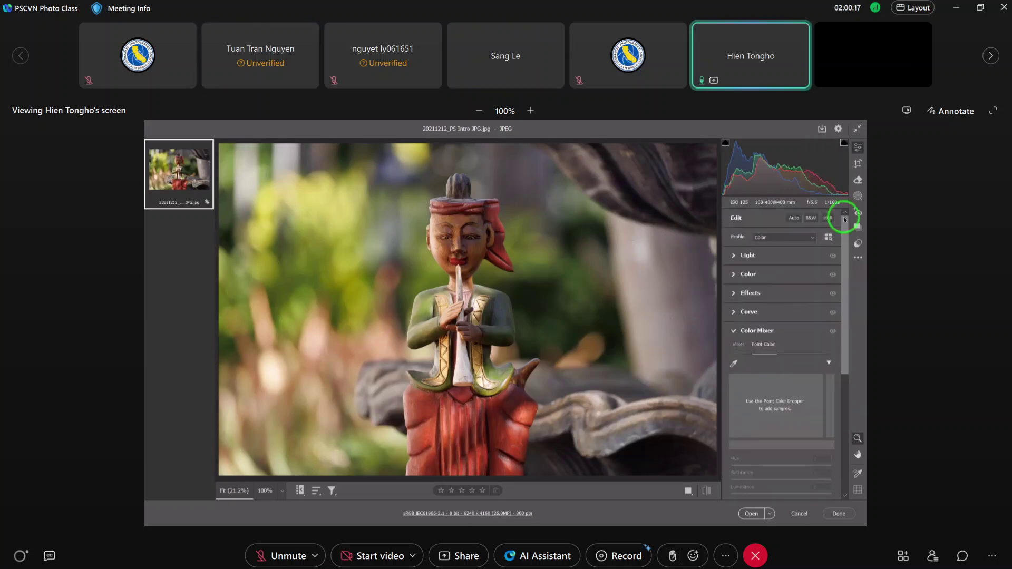
left_click(734, 257)
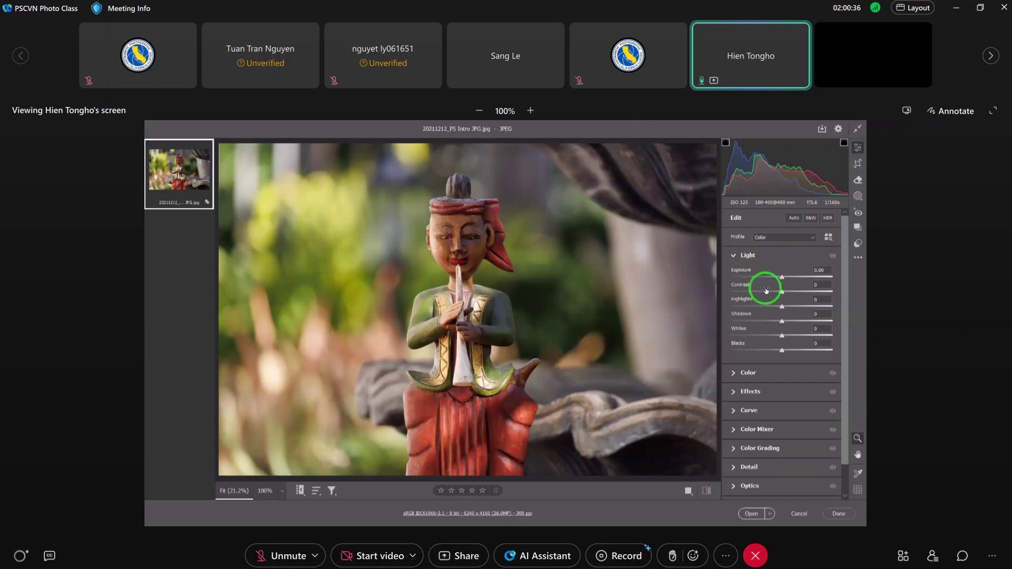
mouse_move(724, 191)
Step: Raise Whites to +9 while the clipping preview shows where highlights start clipping
key("alt")
left_click_drag(783, 335, 782, 337)
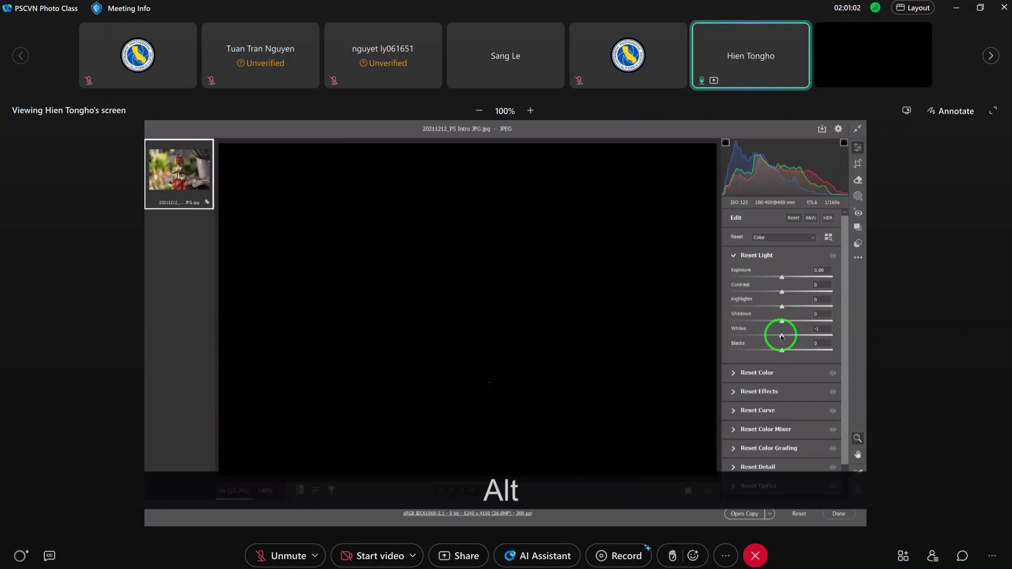
left_click_drag(782, 337, 786, 338)
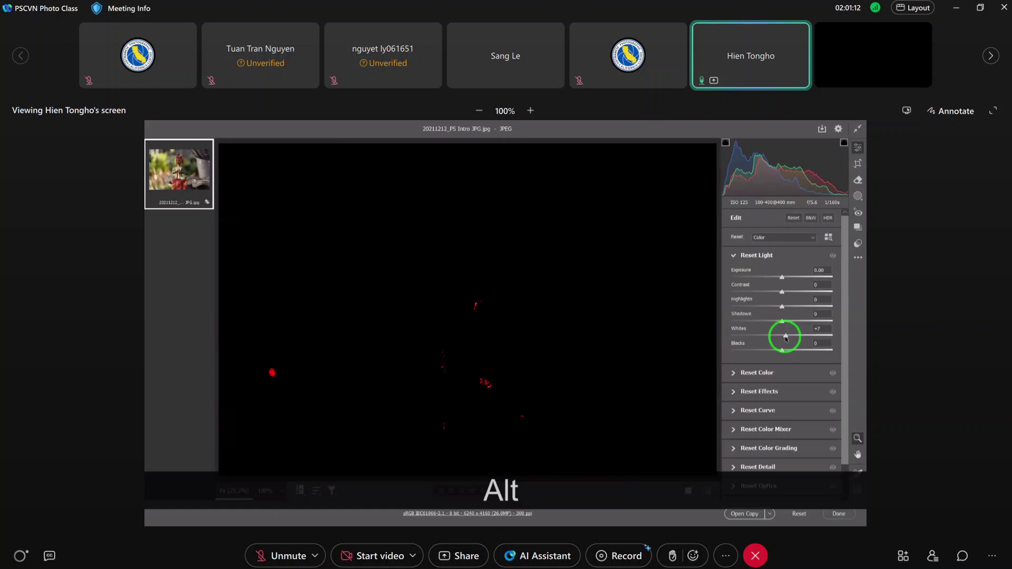
left_click_drag(786, 338, 786, 338)
left_click_drag(787, 338, 786, 338)
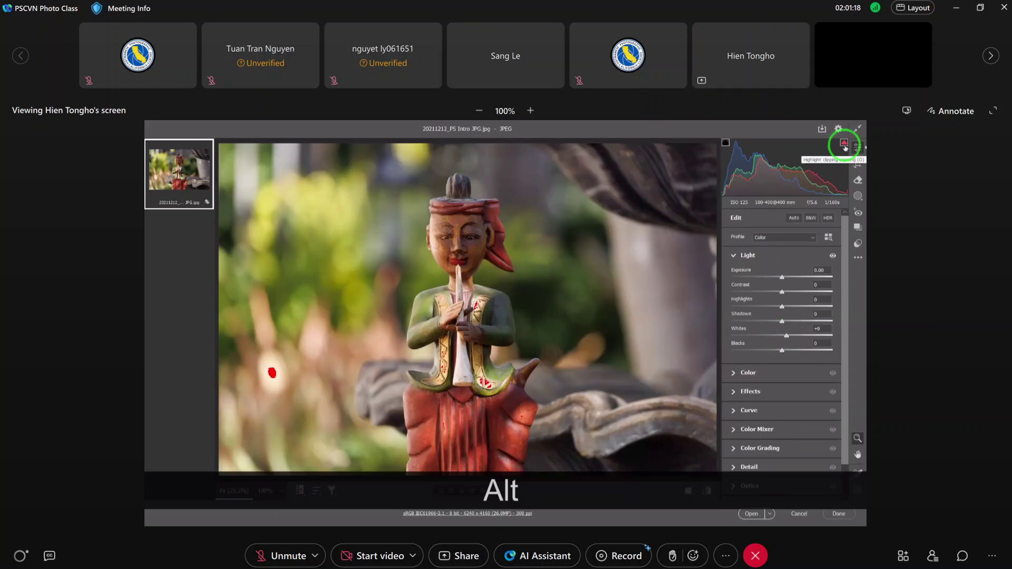
Step: Recheck highlight clipping, then drag the histogram's whites region to set Whites to -100
key("alt")
left_click_drag(787, 338, 787, 338)
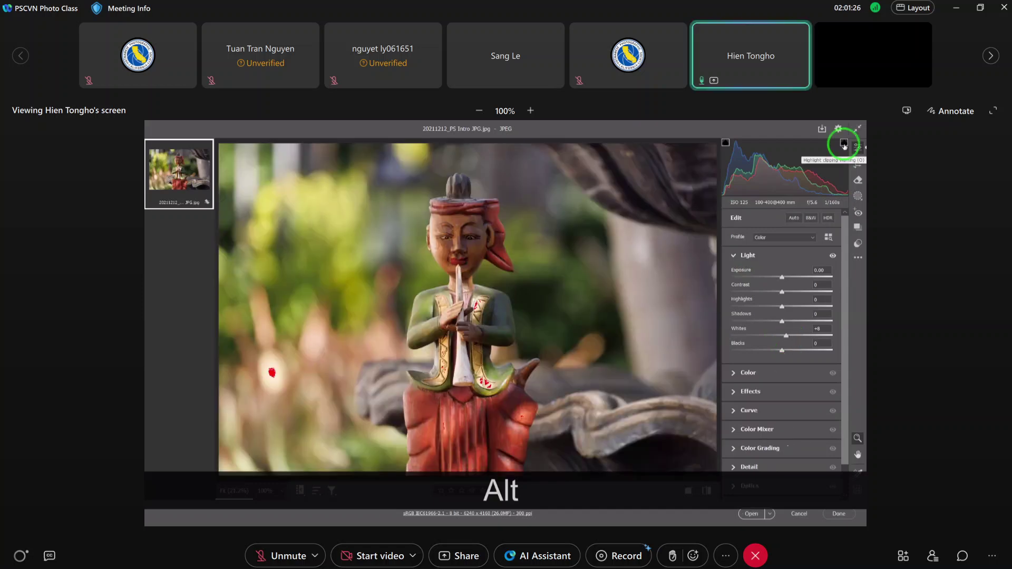
left_click_drag(786, 336, 786, 339)
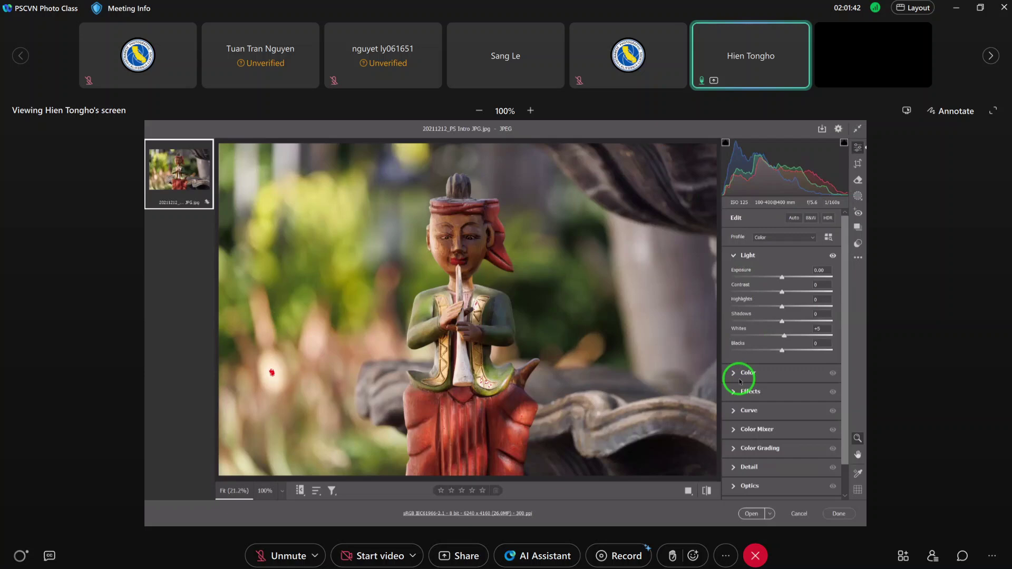
mouse_move(847, 191)
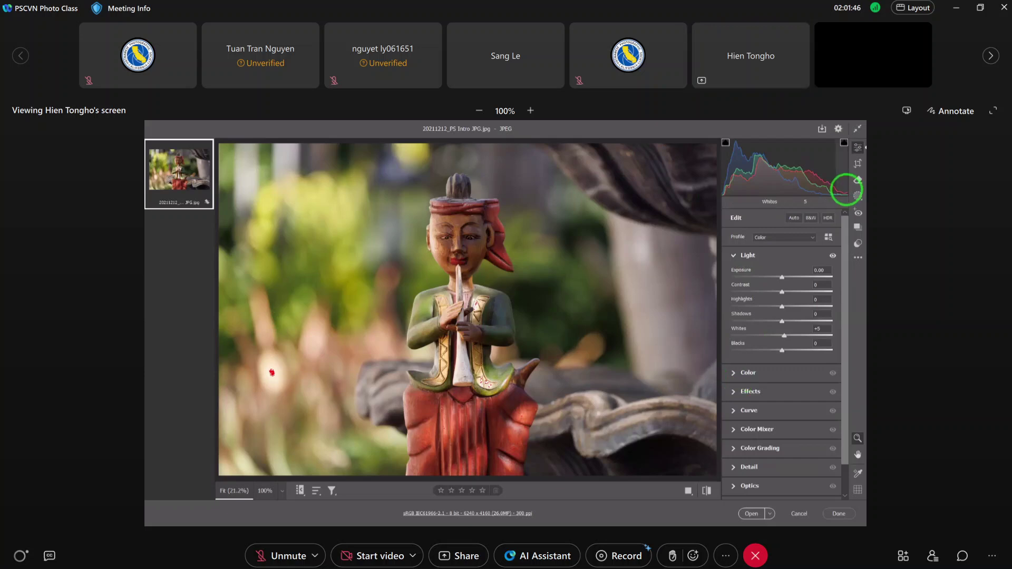
left_click_drag(847, 191, 837, 199)
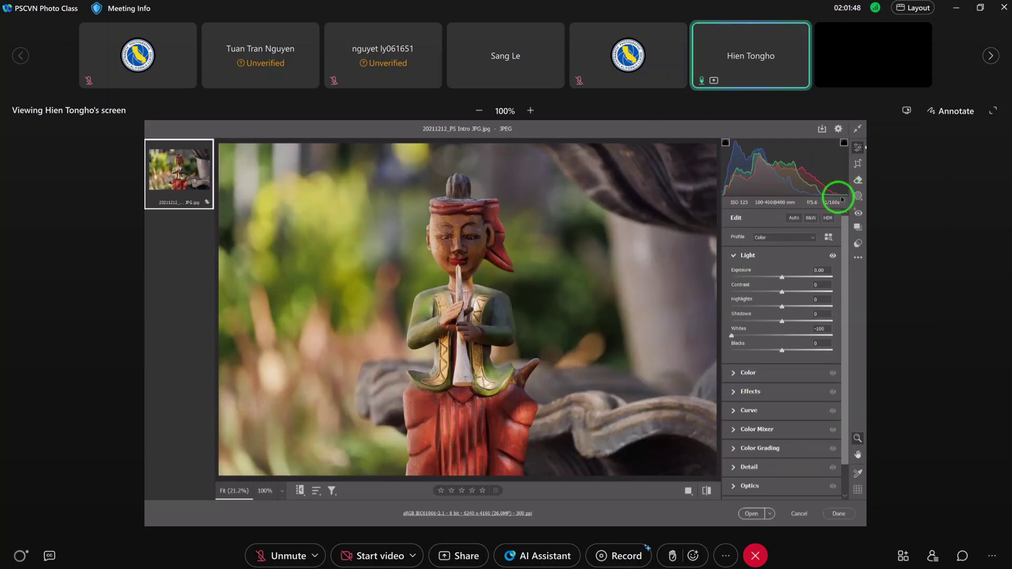
mouse_move(844, 193)
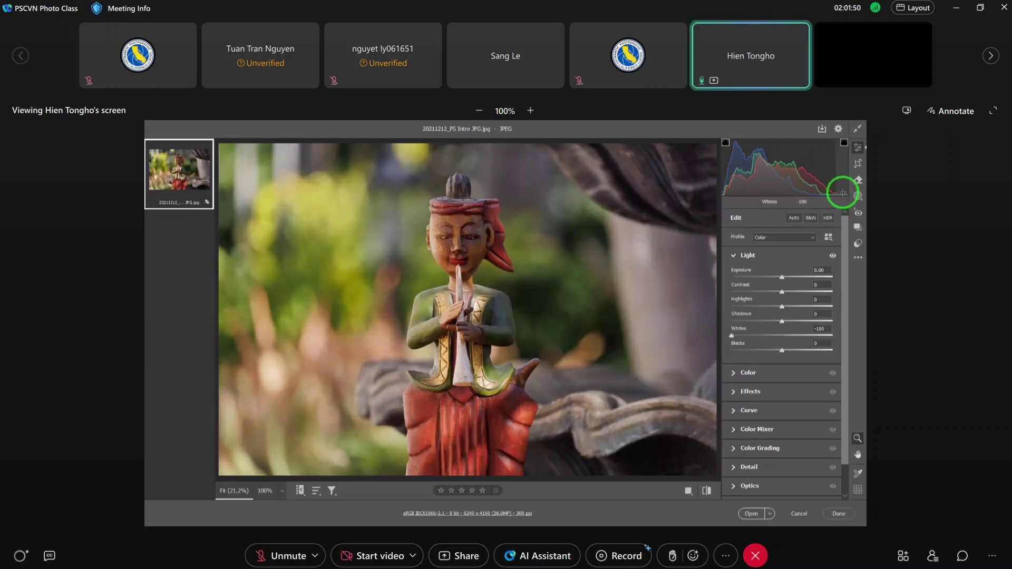
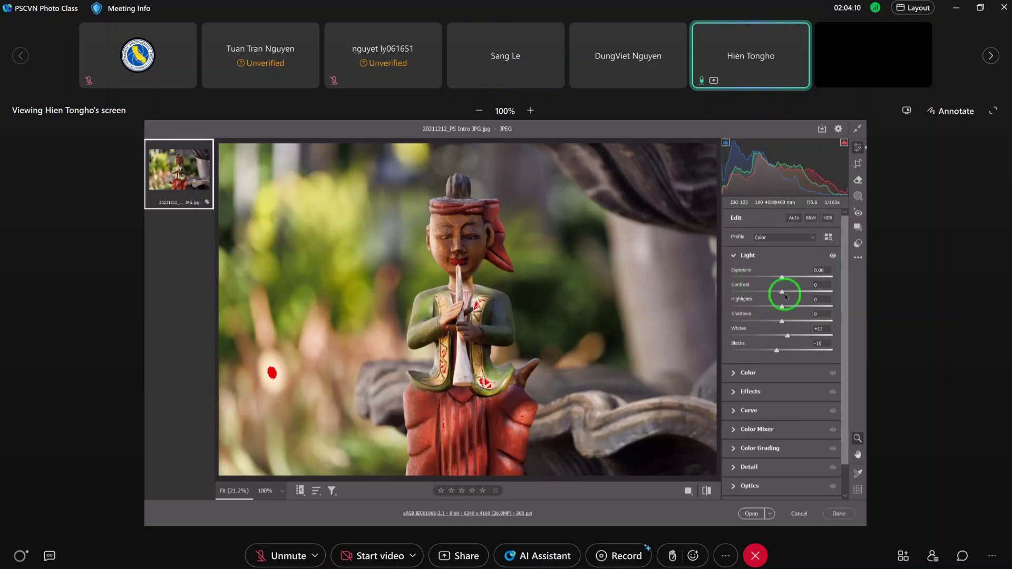
Step: Push Contrast up, then ease it back down to +6
left_click_drag(783, 294, 800, 300)
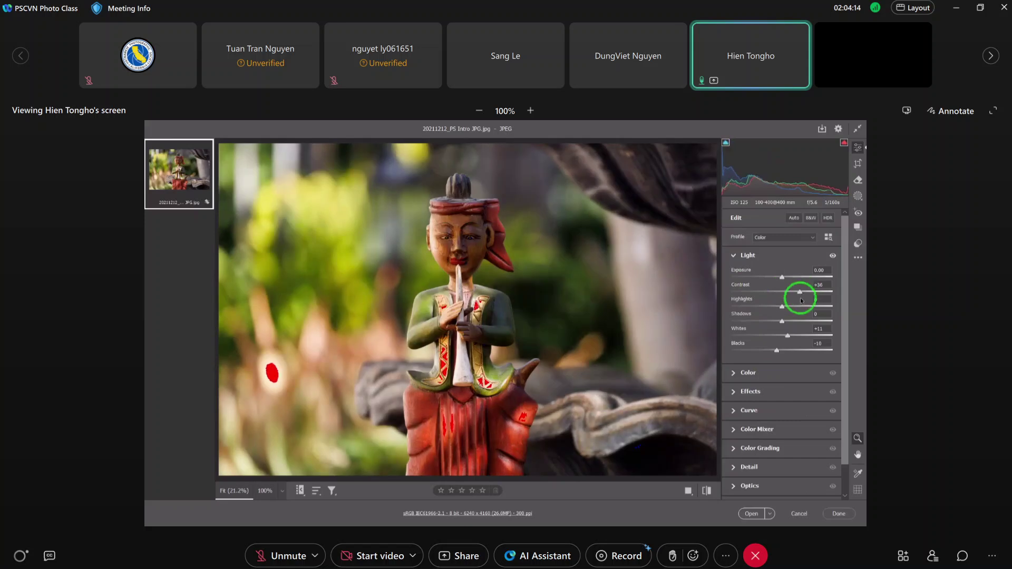
mouse_move(799, 300)
left_mouse_down()
mouse_move(805, 293)
mouse_move(785, 299)
left_mouse_up()
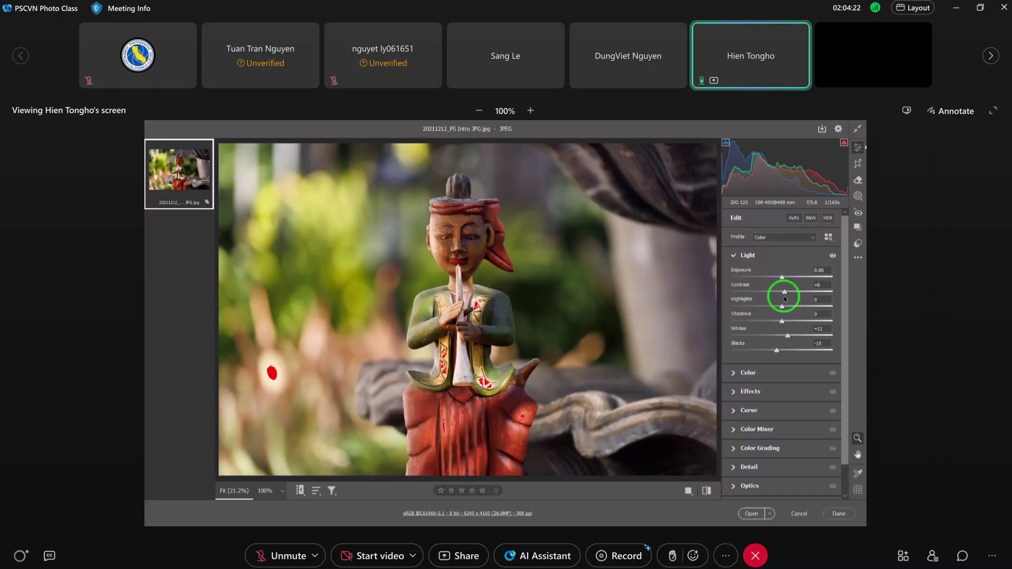
mouse_move(783, 164)
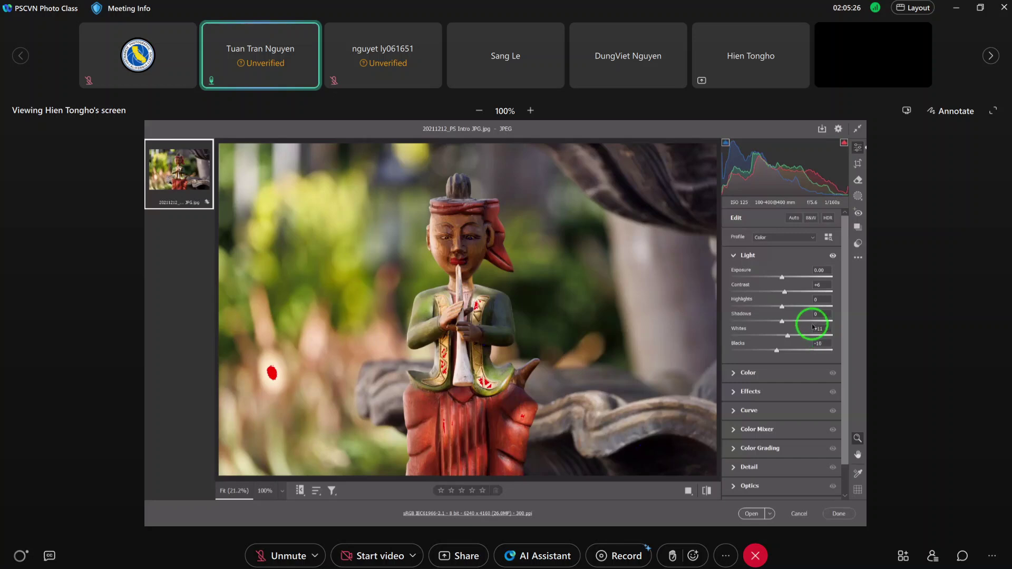
Step: Add a midpoint to the Blue channel curve and lift it slightly upward
left_click(733, 411)
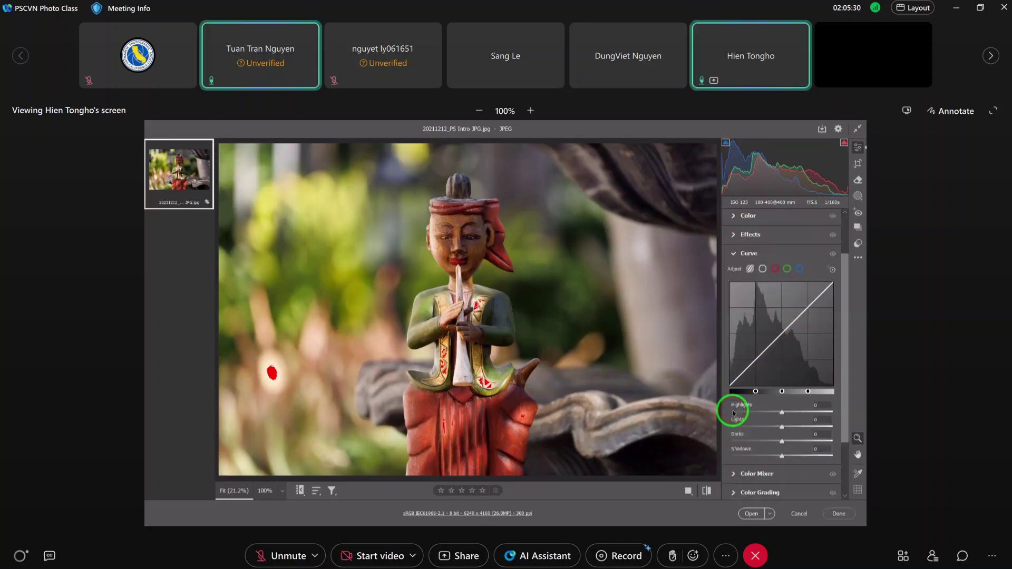
left_click(799, 270)
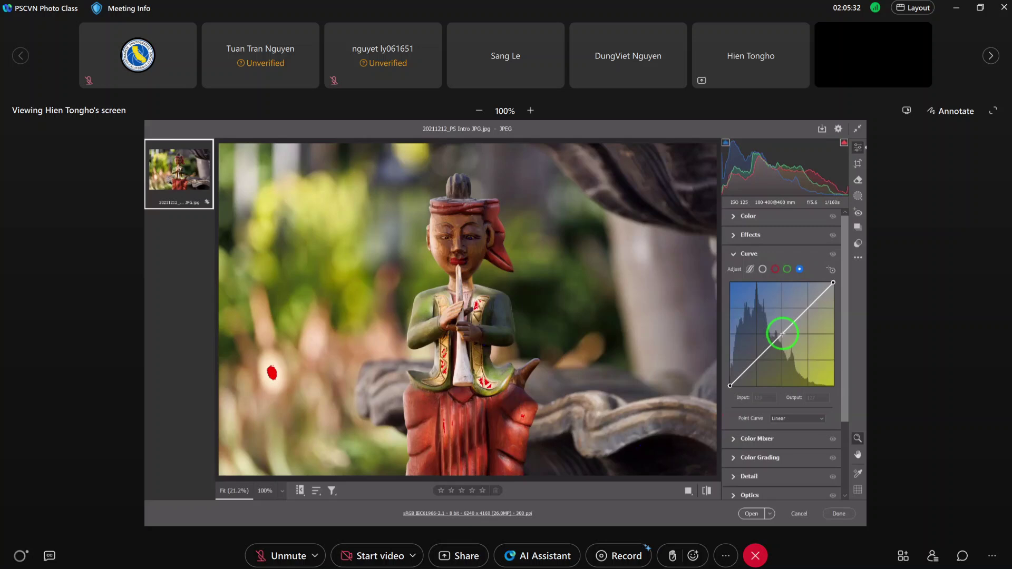
left_click(782, 334)
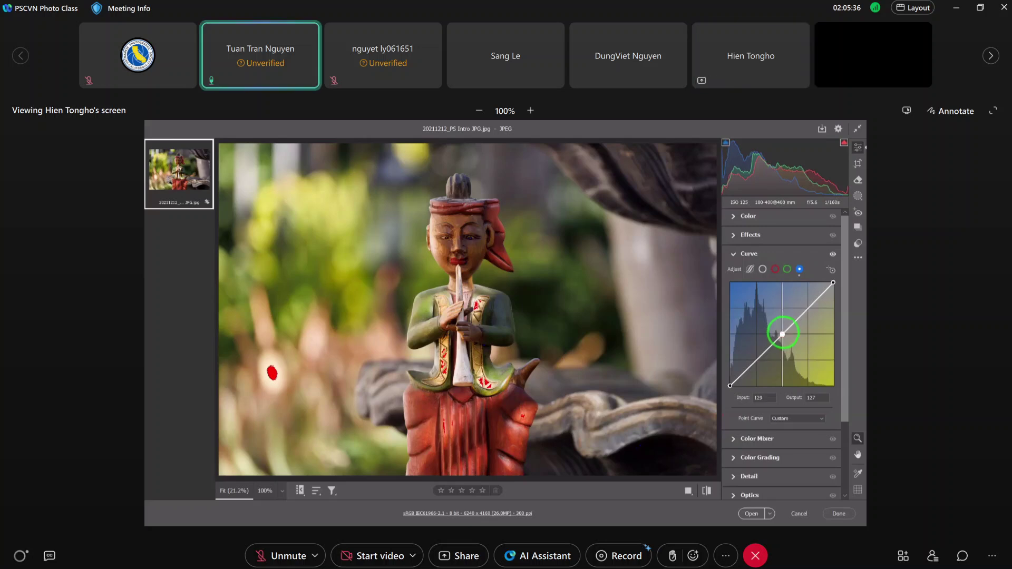
left_click_drag(783, 334, 778, 329)
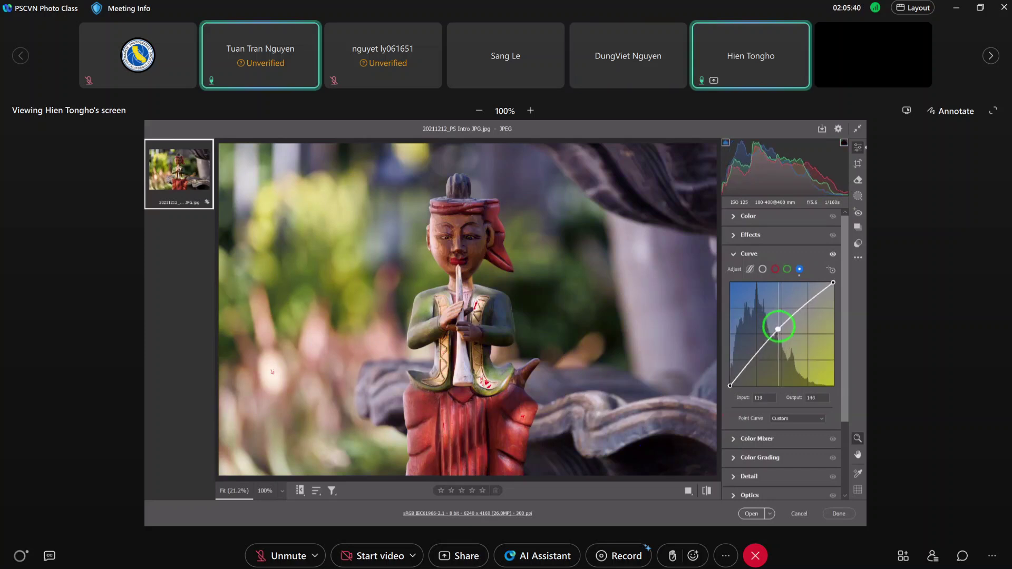
left_click_drag(266, 368, 272, 373)
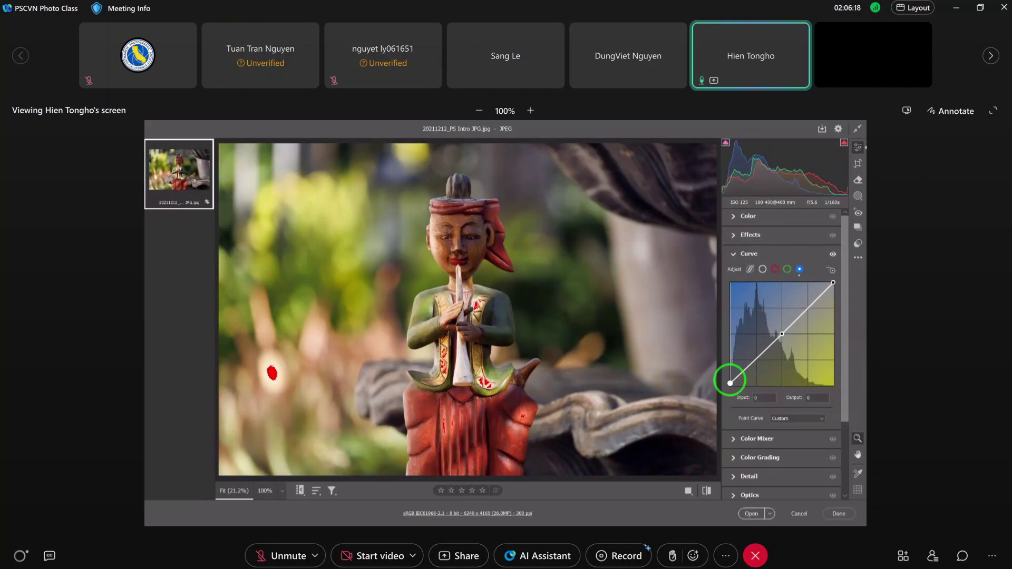
Step: Nudge down the black points of the Red and Green channel curves slightly
left_click(775, 270)
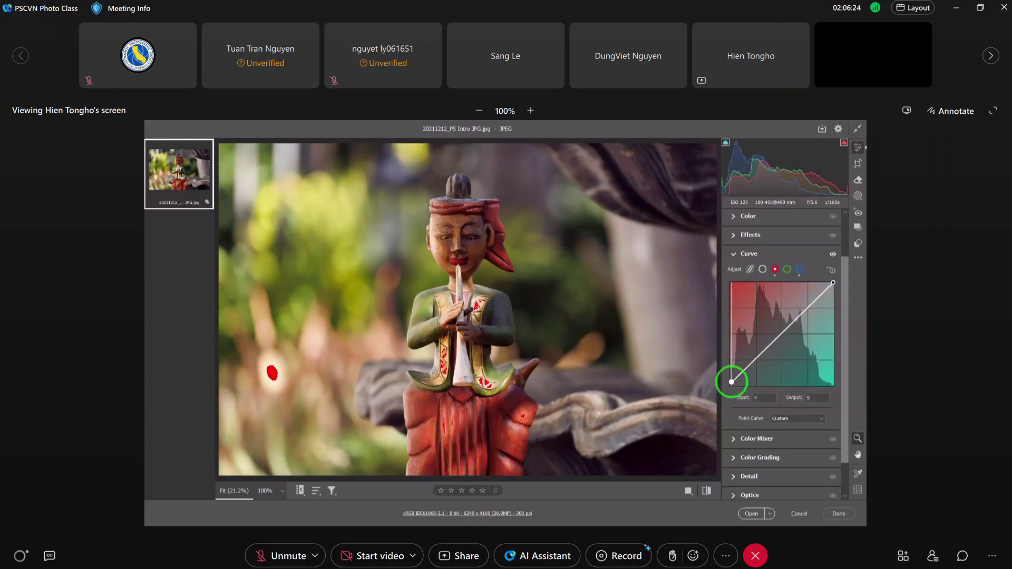
left_click_drag(732, 382, 732, 383)
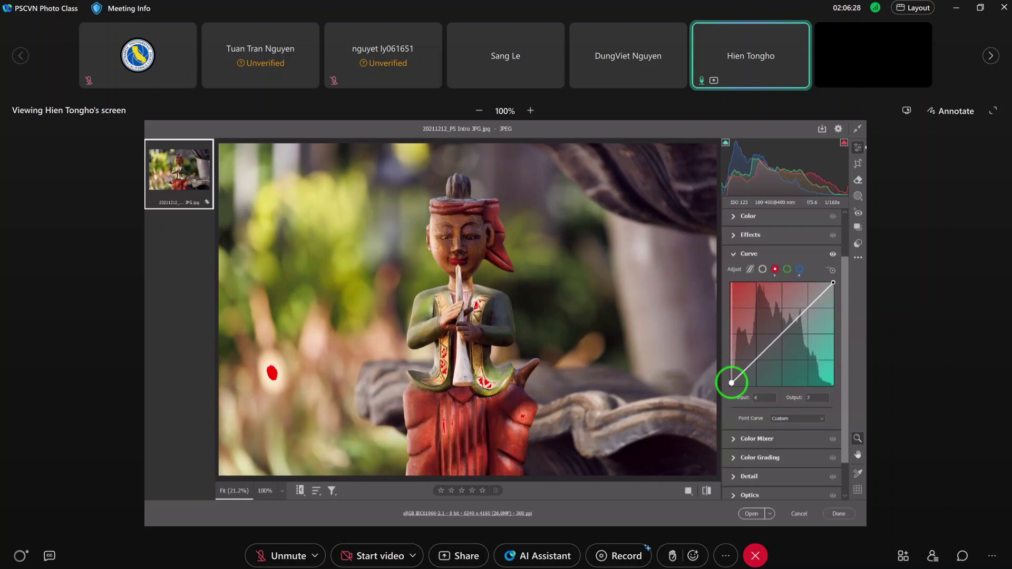
key("alt+4")
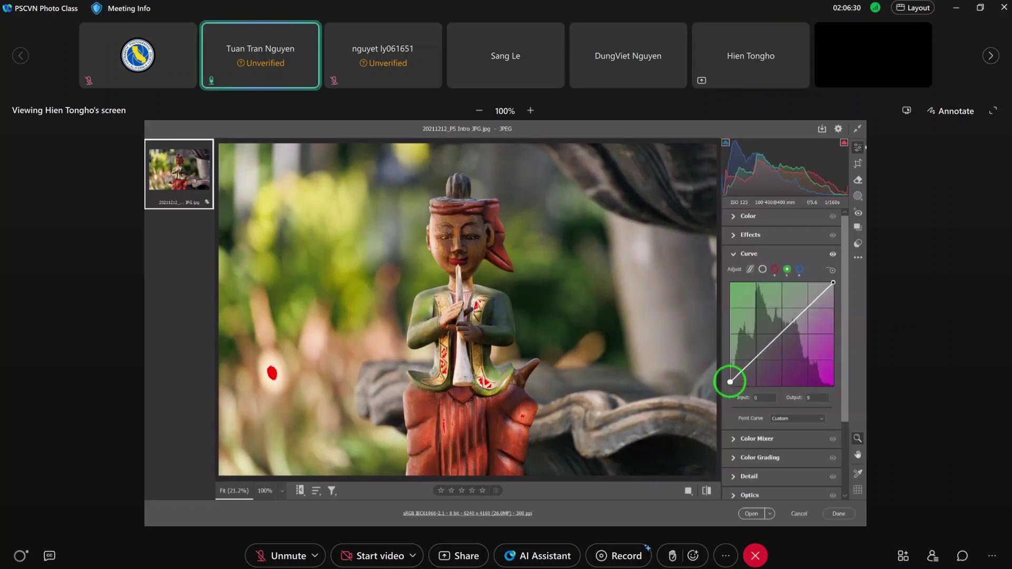
left_click_drag(730, 382, 730, 383)
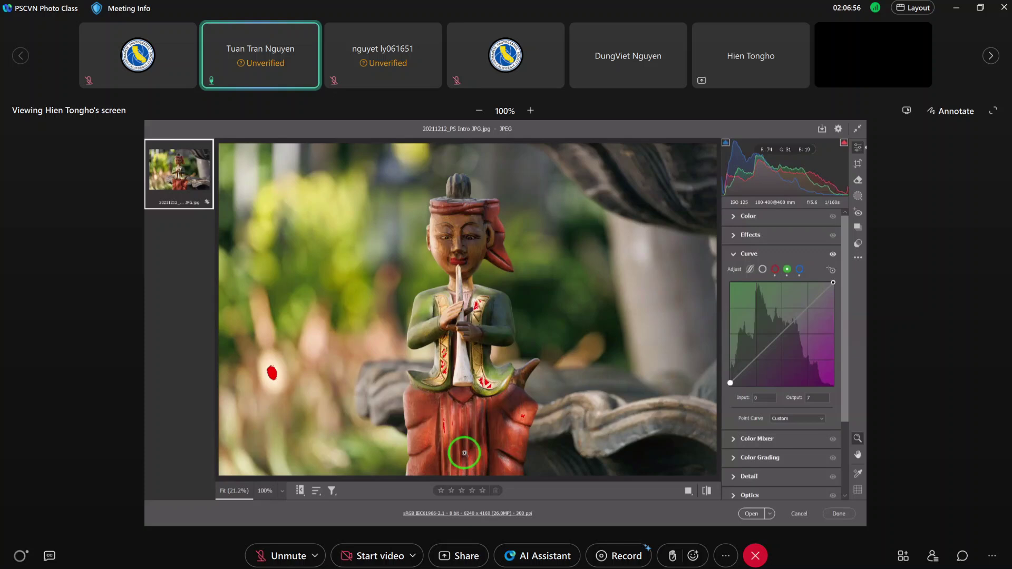
Step: Lower the Red curve's top endpoint so input 255 maps to output 247
left_click(775, 269)
left_click(833, 282)
left_click_drag(833, 282, 834, 287)
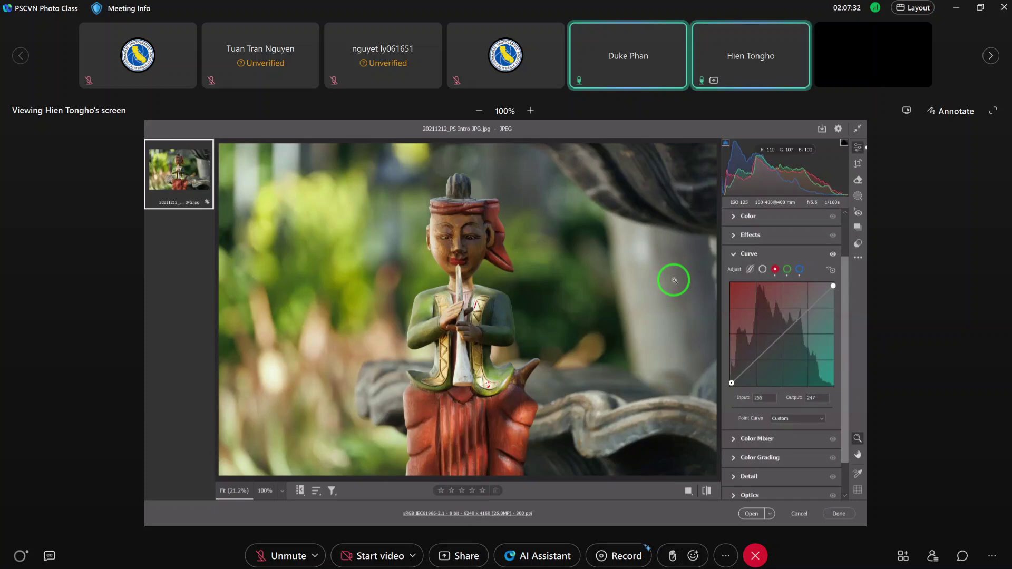
Step: Show the Color Mixer's HSL sliders, then use the Alt-revealed reset on the Light section
left_click(734, 216)
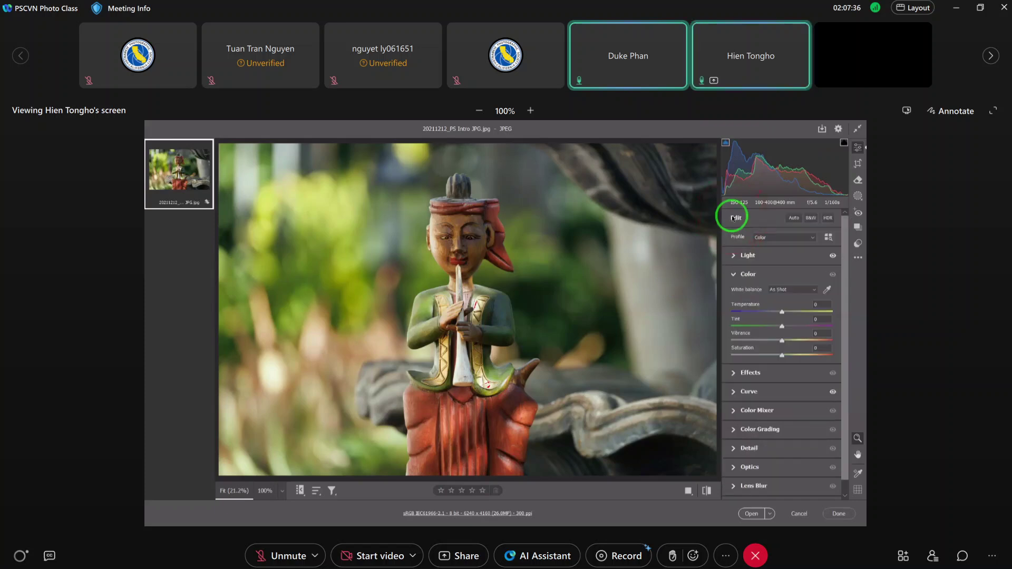
left_click(734, 411)
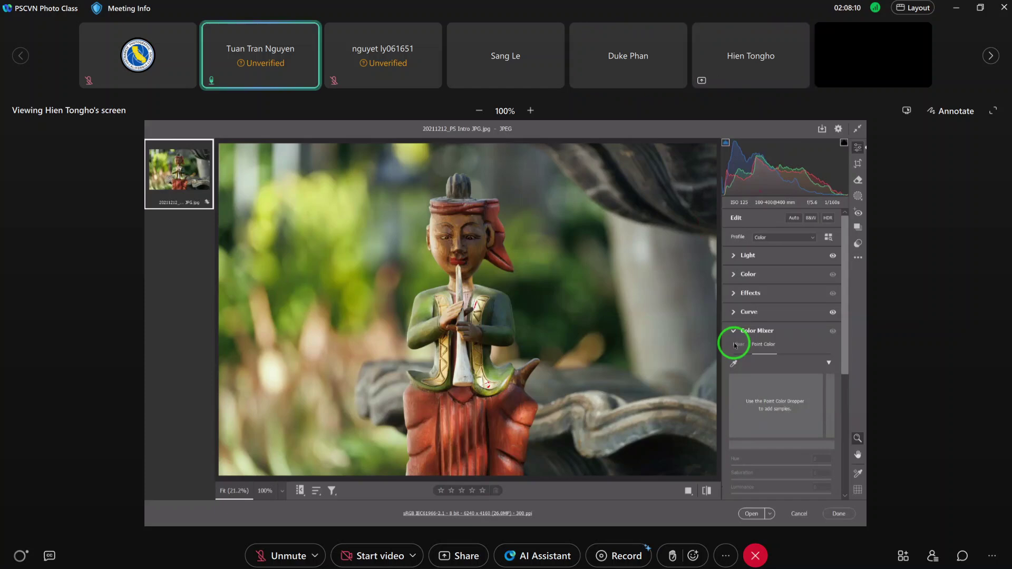
left_click(736, 346)
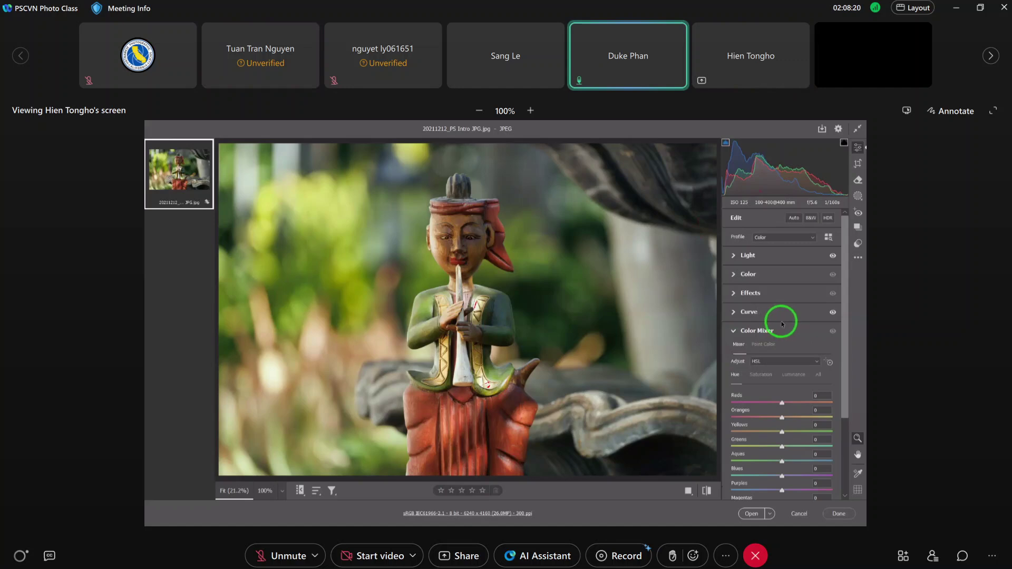
key("alt")
key("alt")
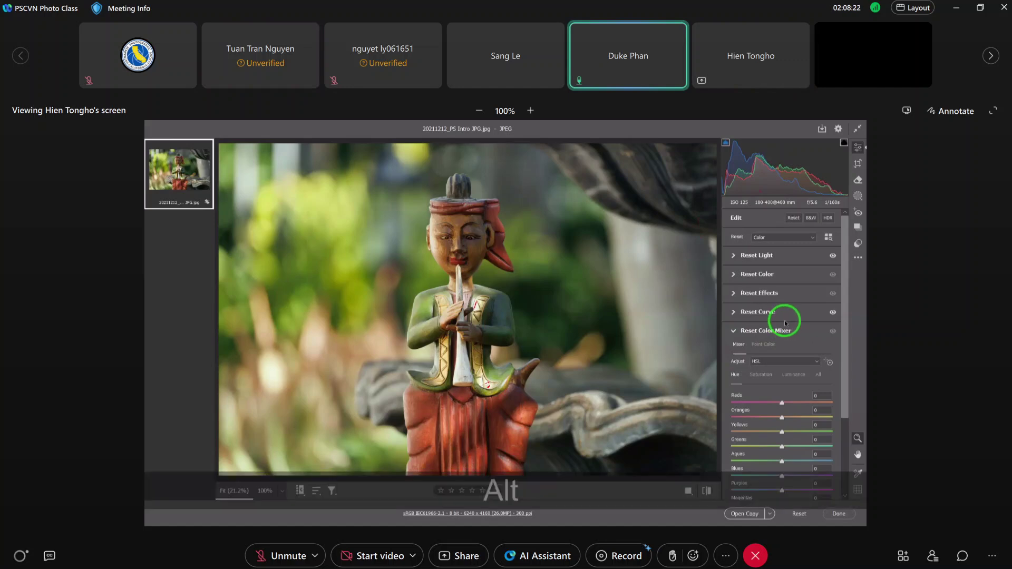
left_click(760, 257)
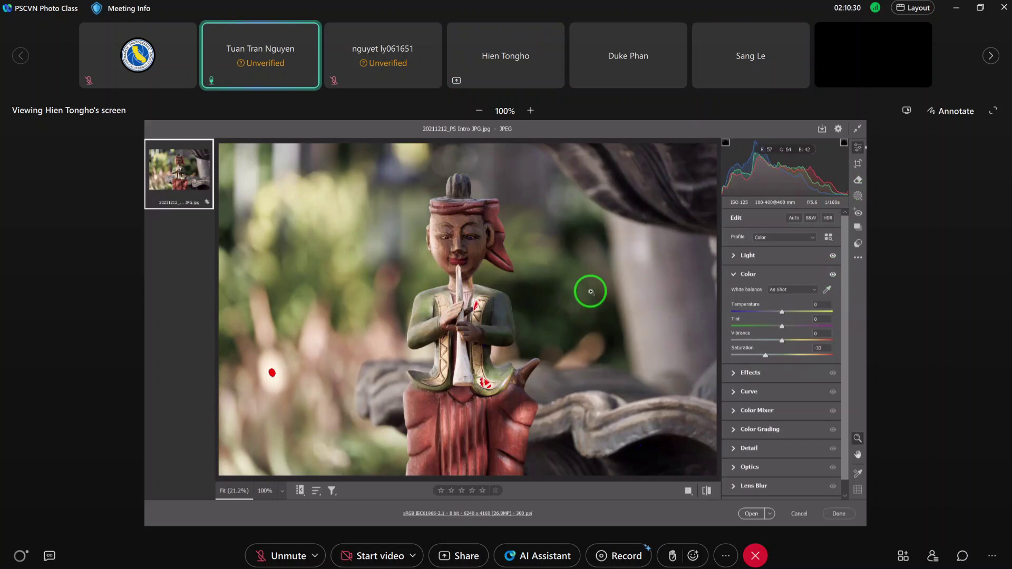
Step: Hide the Color adjustments to compare against the original saturated colours
left_click(833, 274)
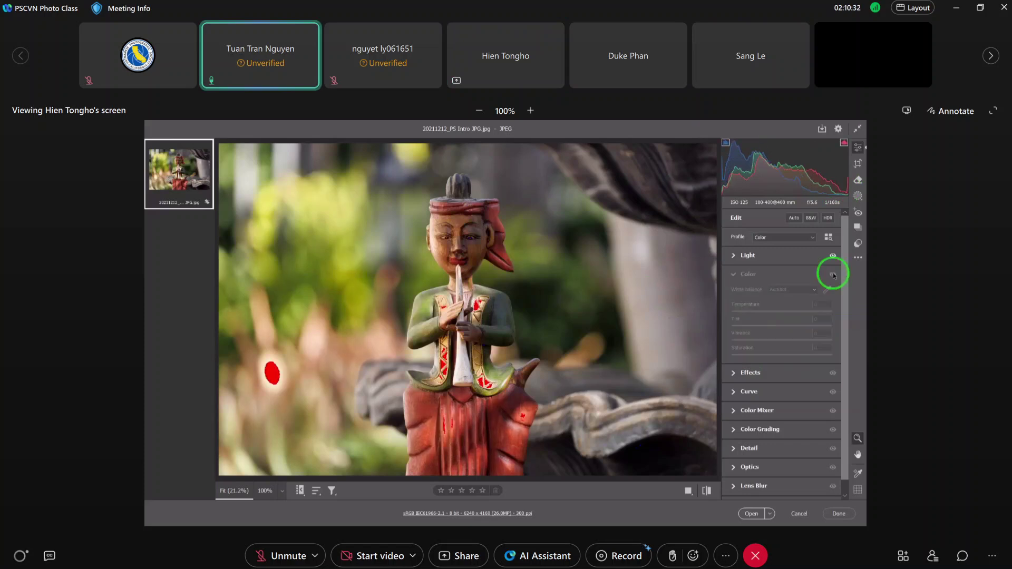
Step: Re-enable the Color adjustments and raise Saturation from -33 to -18
left_click(833, 274)
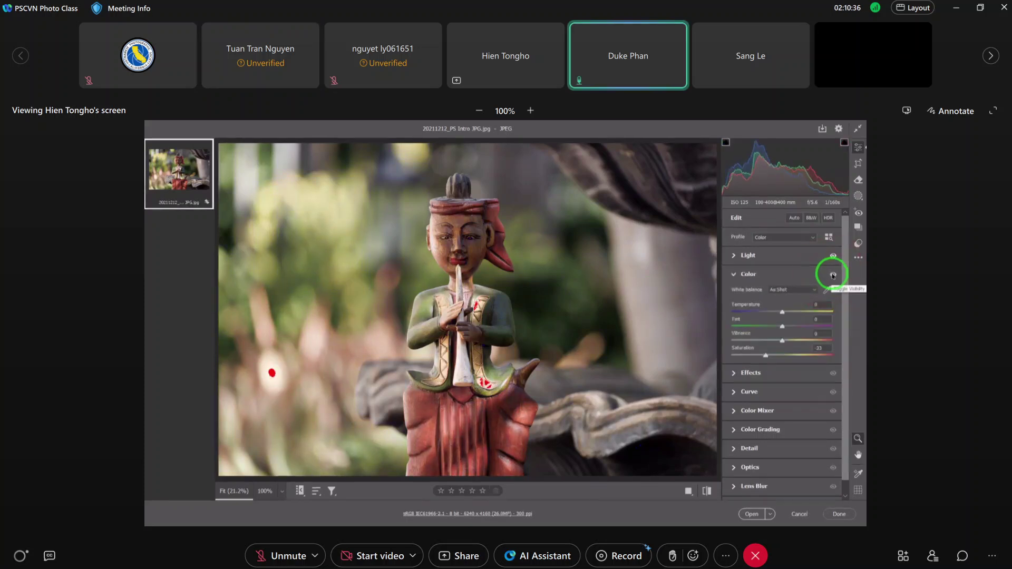
left_click(766, 355)
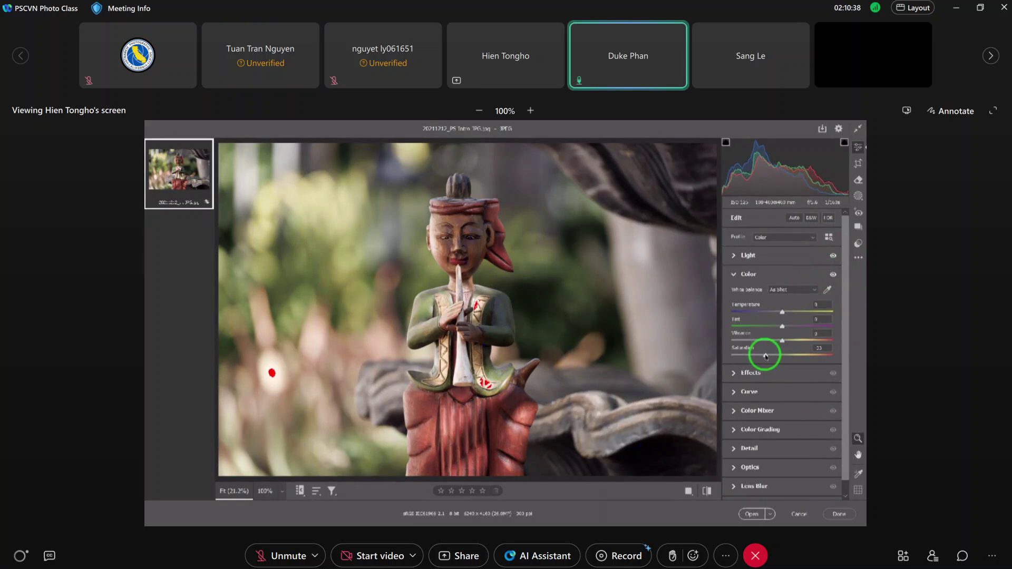
left_click_drag(765, 357, 775, 357)
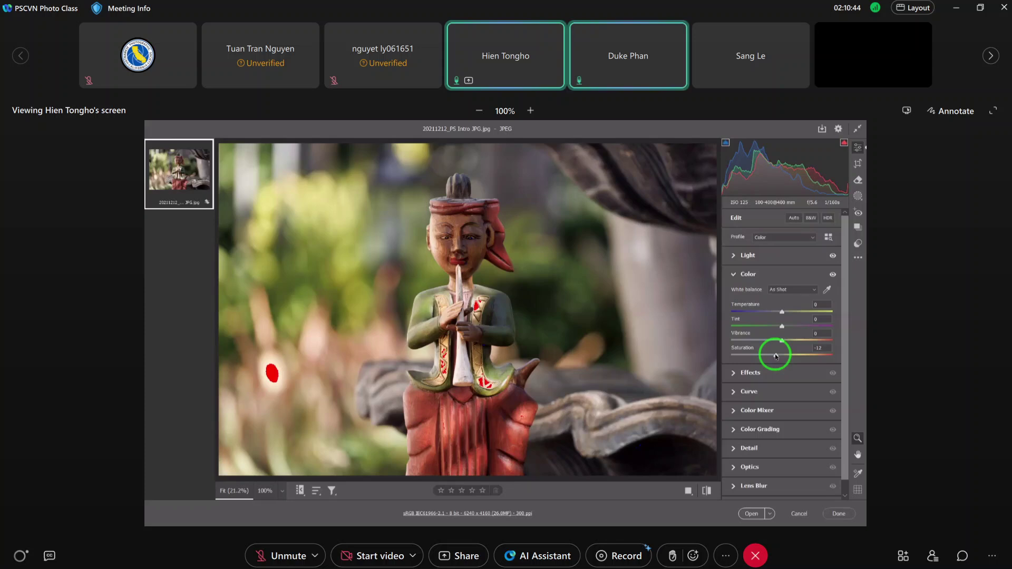
Step: Compare before and after with the Color panel toggle, then reset Saturation to 0
left_click(833, 274)
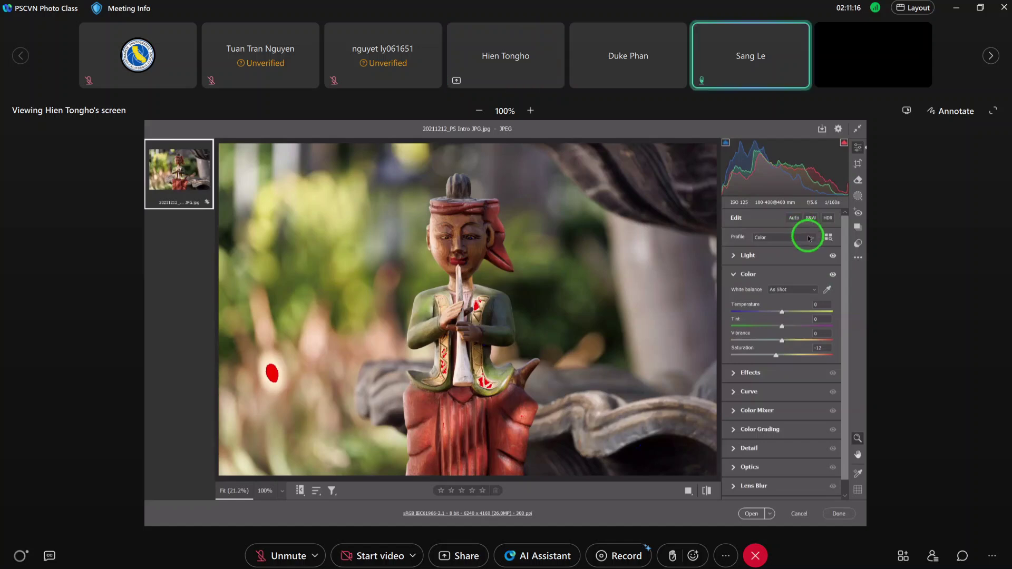
left_click(833, 275)
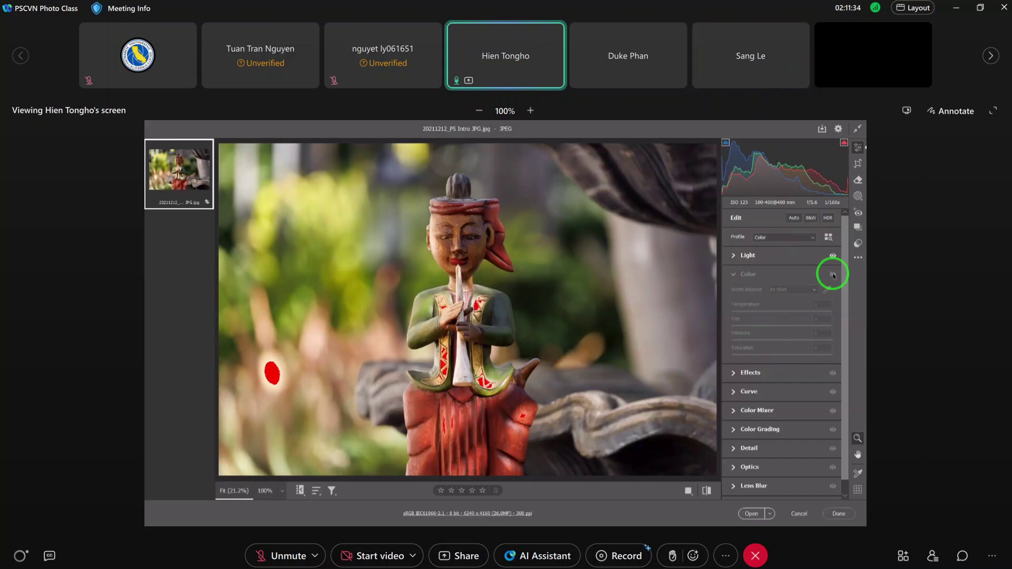
left_click(833, 274)
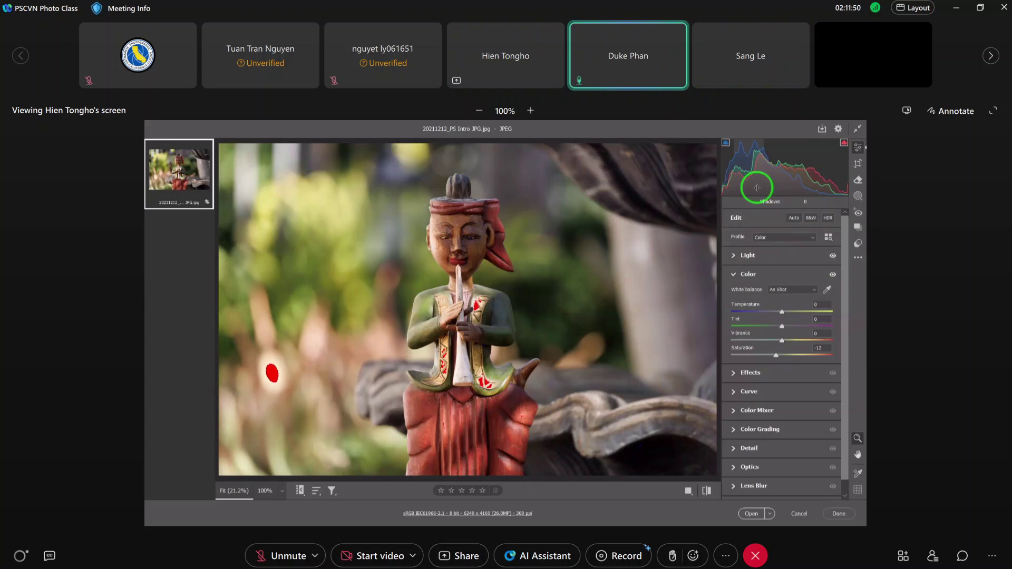
double_click(775, 355)
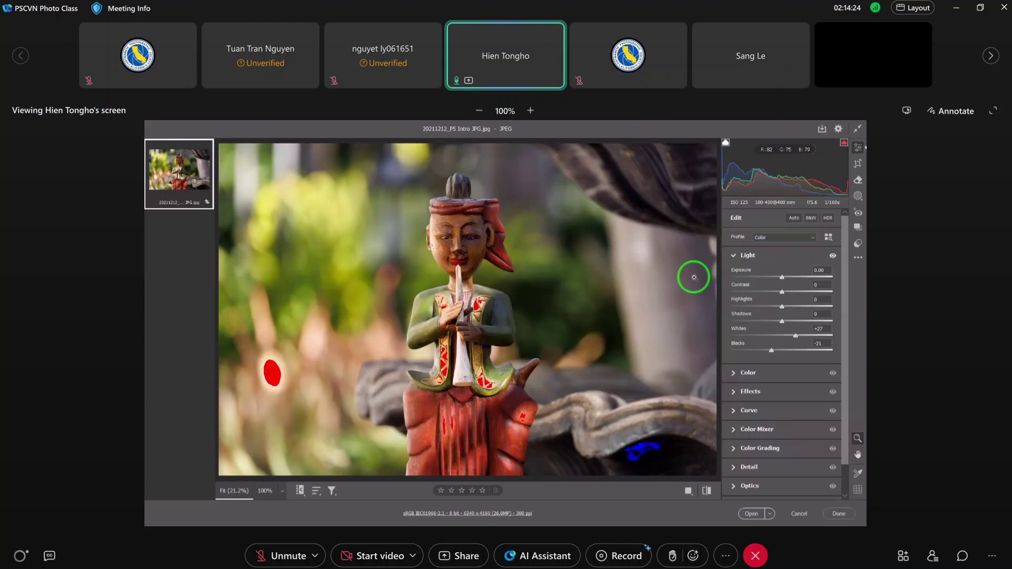
Step: Open the Masking tools
mouse_move(724, 190)
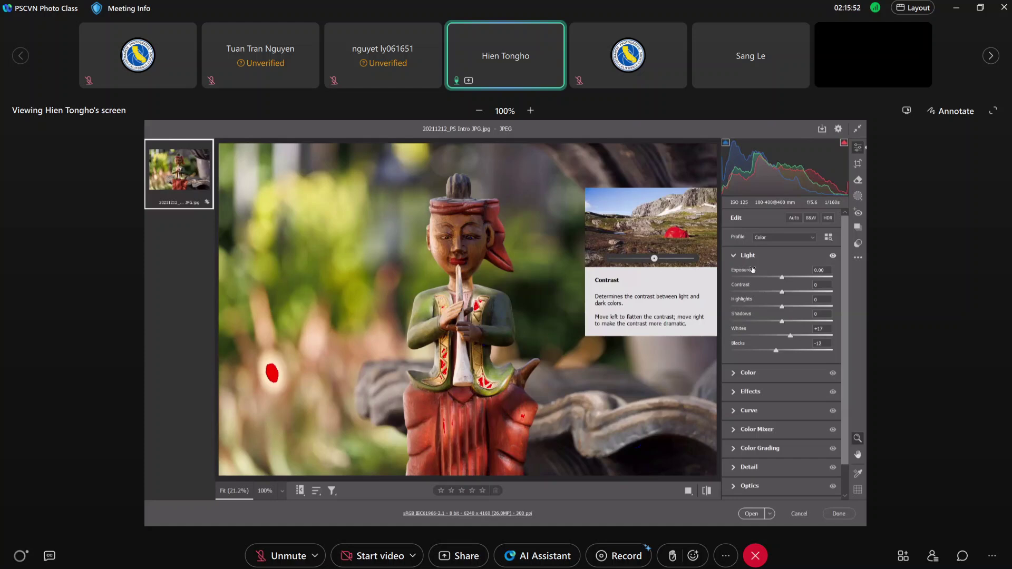
left_click(858, 197)
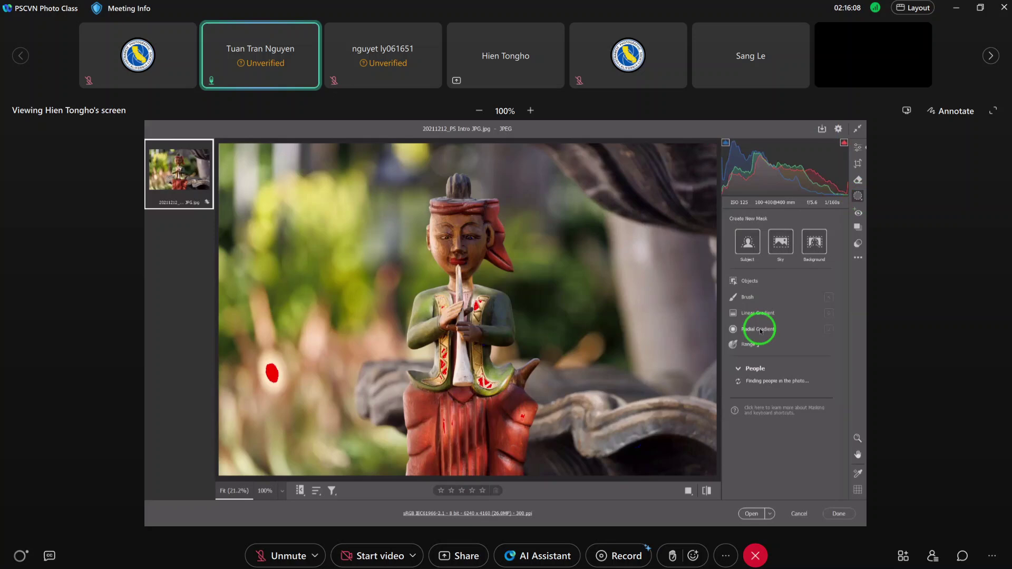
Step: Draw a Radial Gradient mask over the red spot left of the statue
left_click(761, 330)
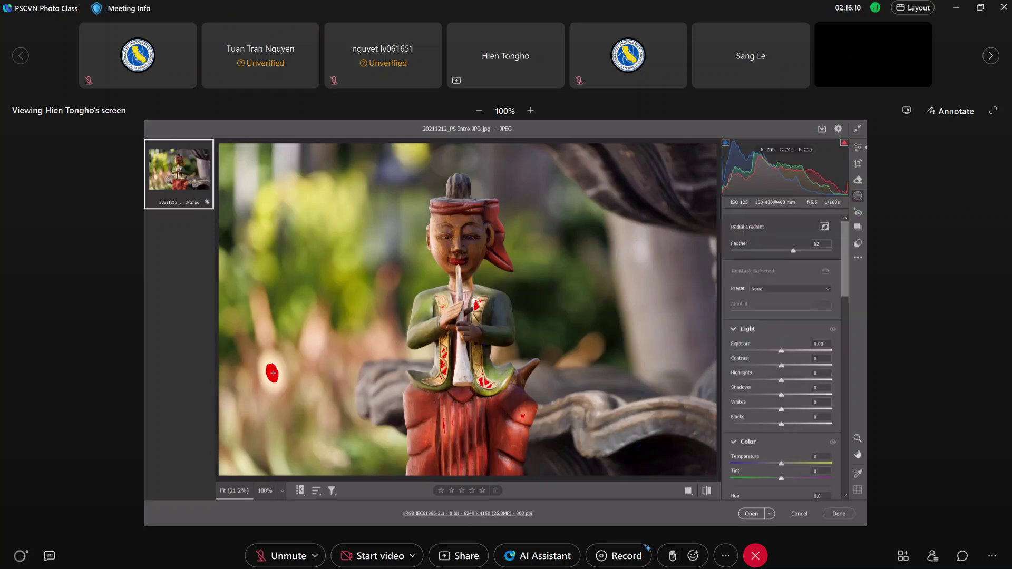
left_click_drag(274, 372, 289, 350)
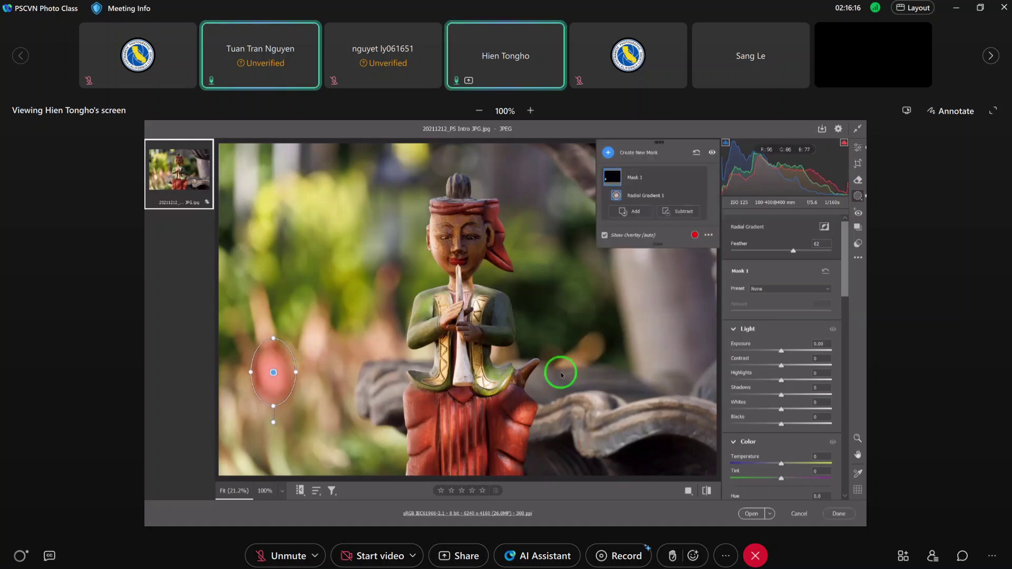
scroll(760, 394, "down", 3)
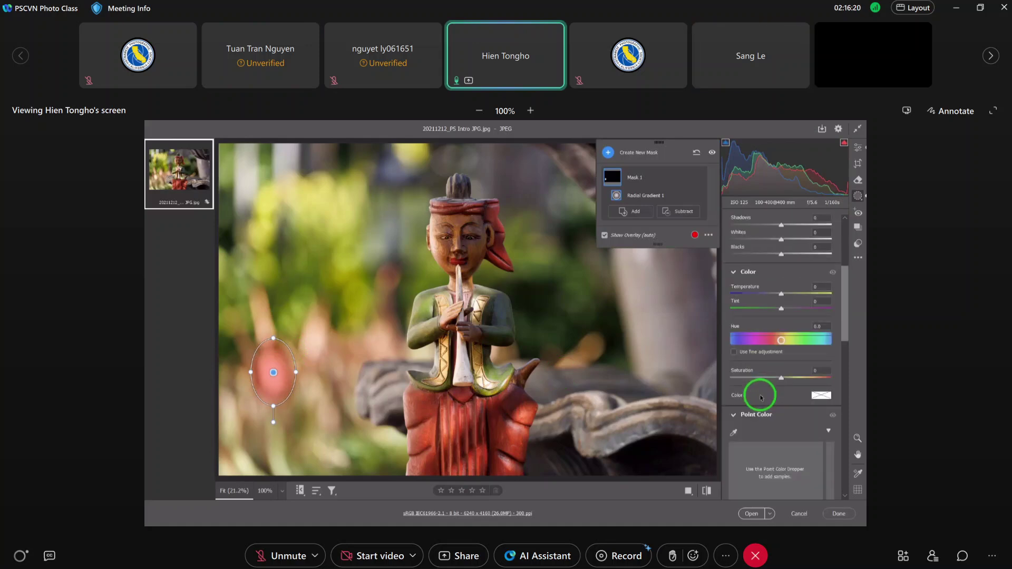
Step: Sample the red spot into the mask's Point Color range, adjust it, then preview Blacks clipping
left_click(735, 433)
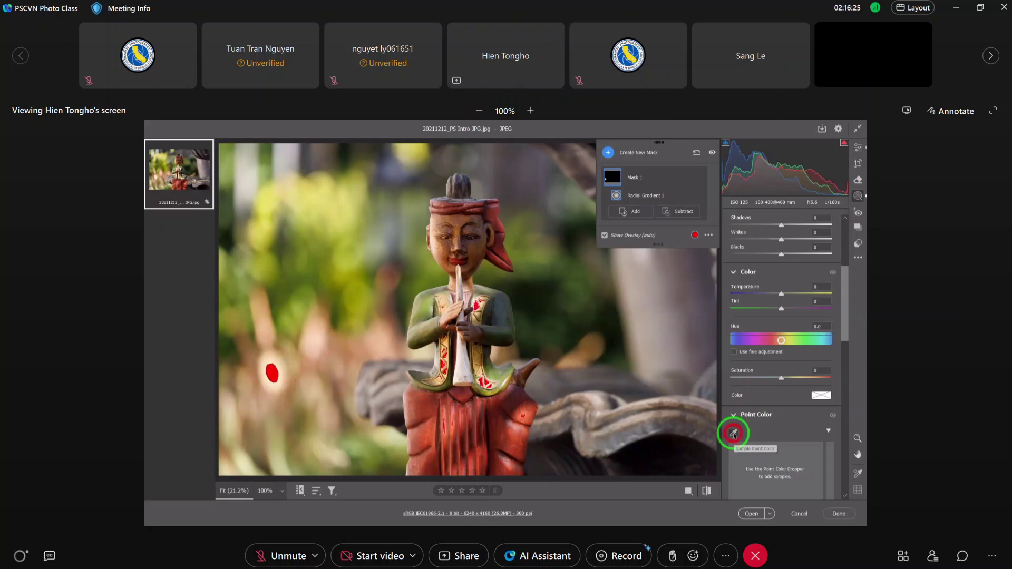
left_click(273, 371)
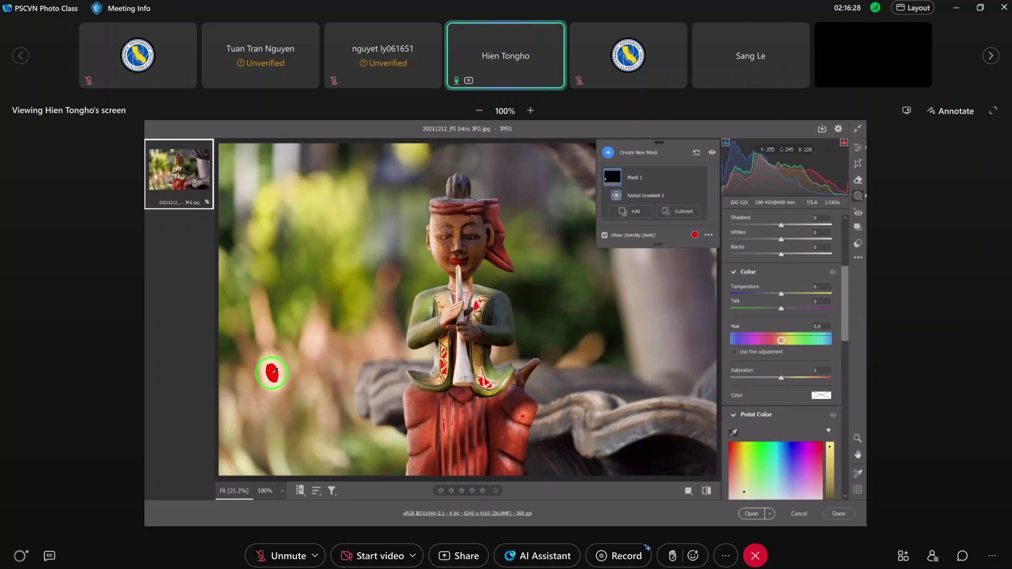
left_click(273, 372)
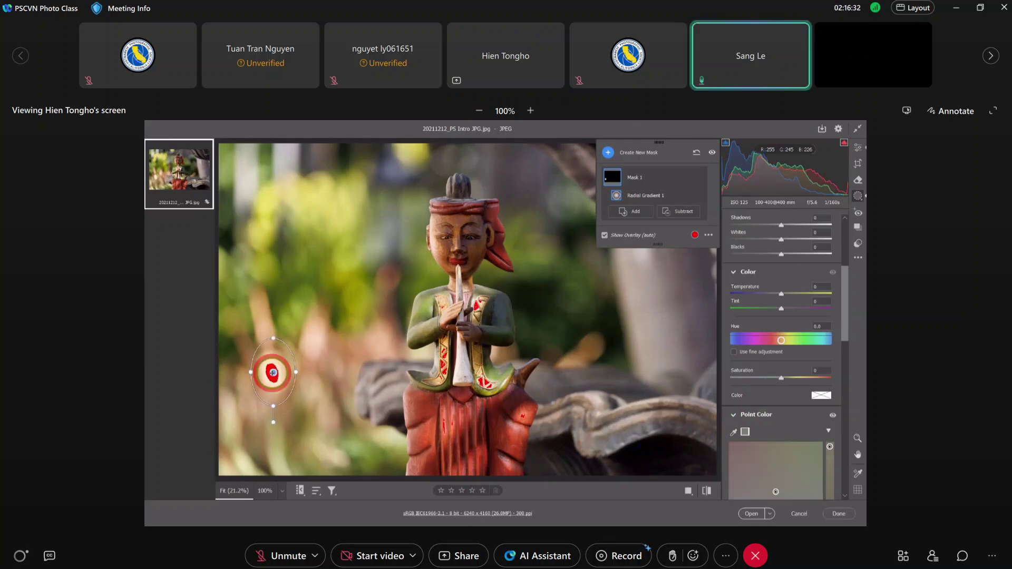
left_click(832, 464)
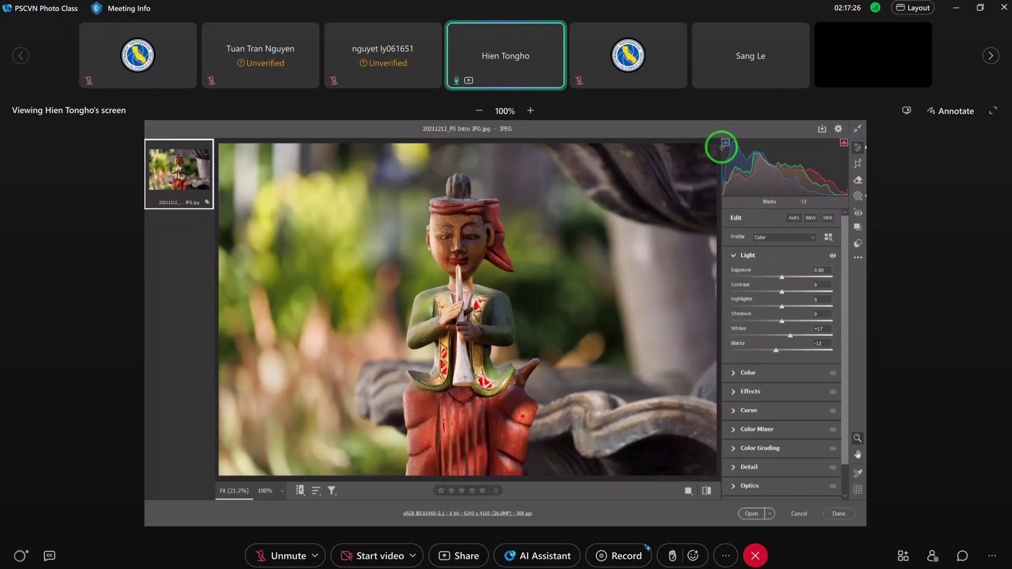
left_click(775, 350, "alt")
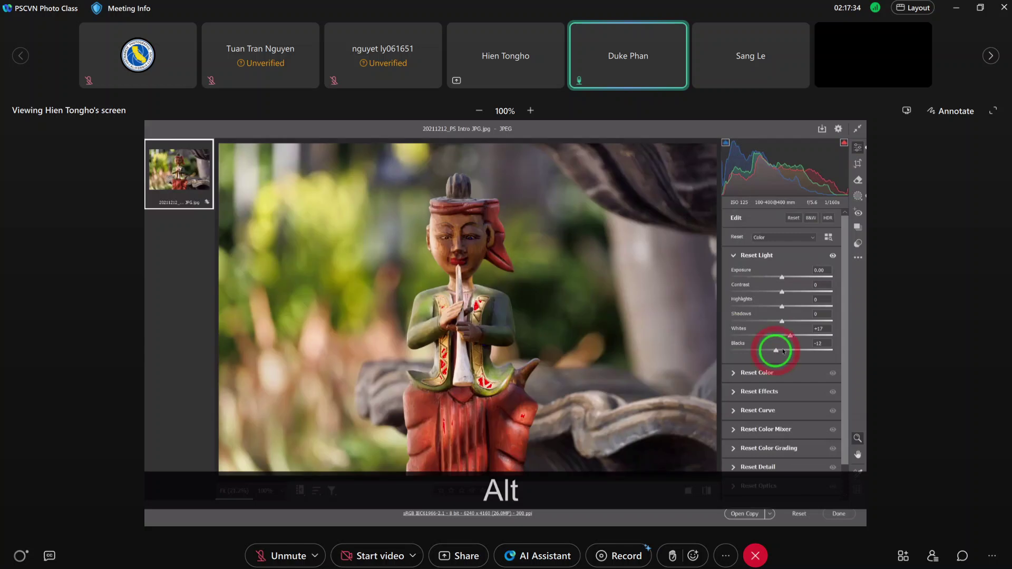
Step: Finish setting the Blacks level while watching the clipping preview
left_click(791, 336, "alt")
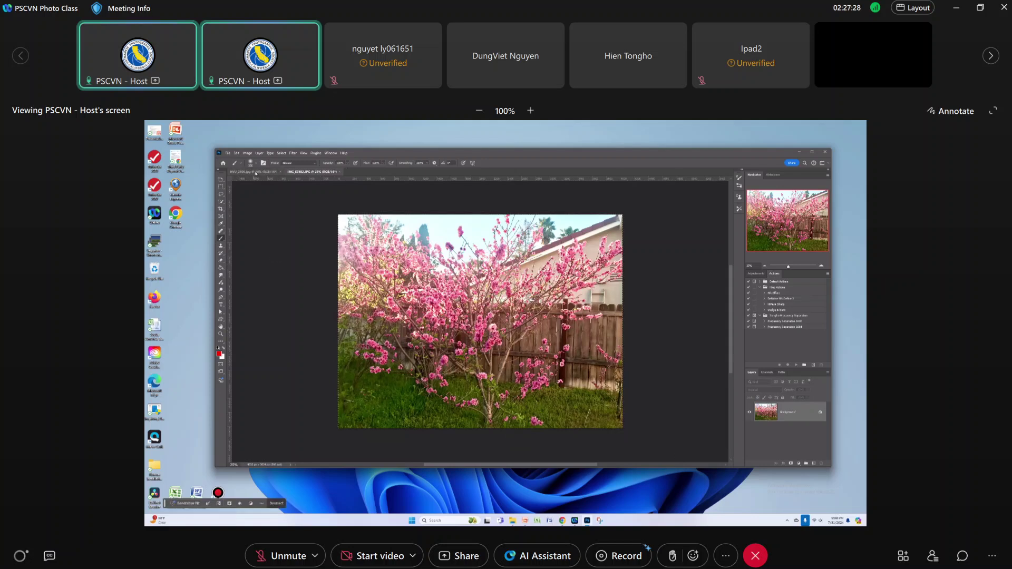
Step: Paste the blossom photo as a new layer in the mountain-lake document and hide it
left_click(255, 172)
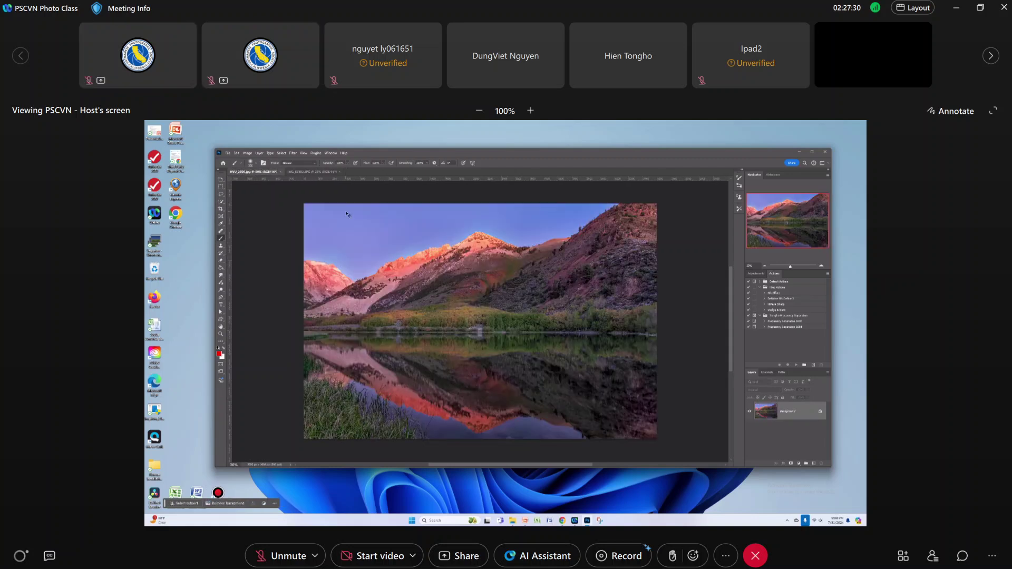
key("ctrl+v")
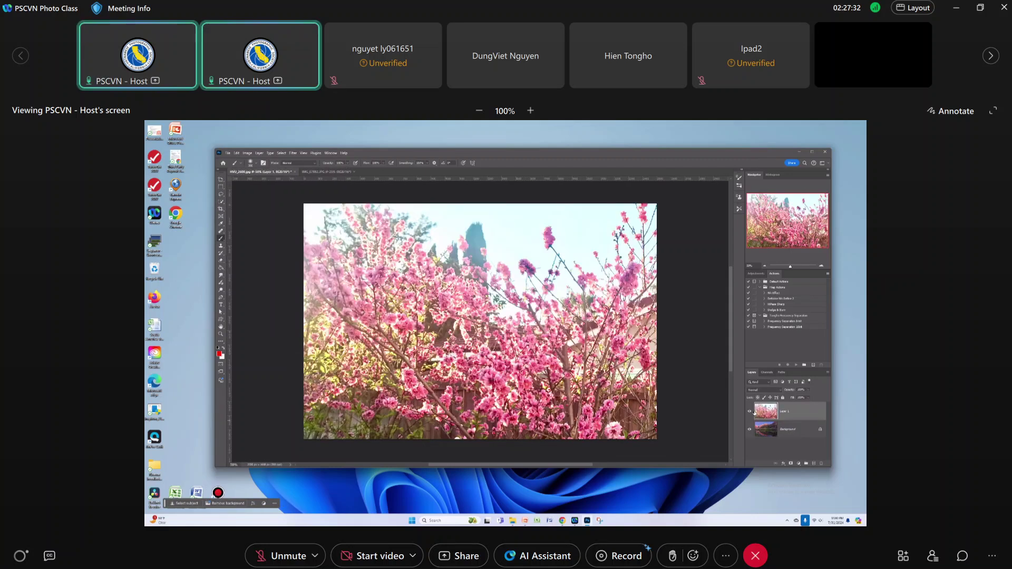
left_click(749, 411)
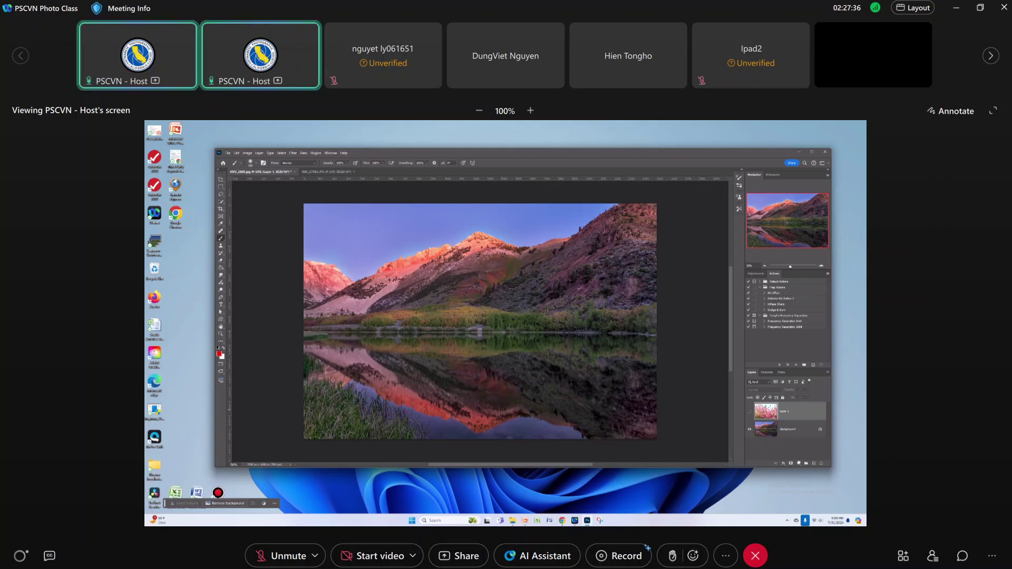
Step: Add a Curves adjustment layer with the curve pulled down to darken the lake, then show the blossom layer again
left_click(799, 464)
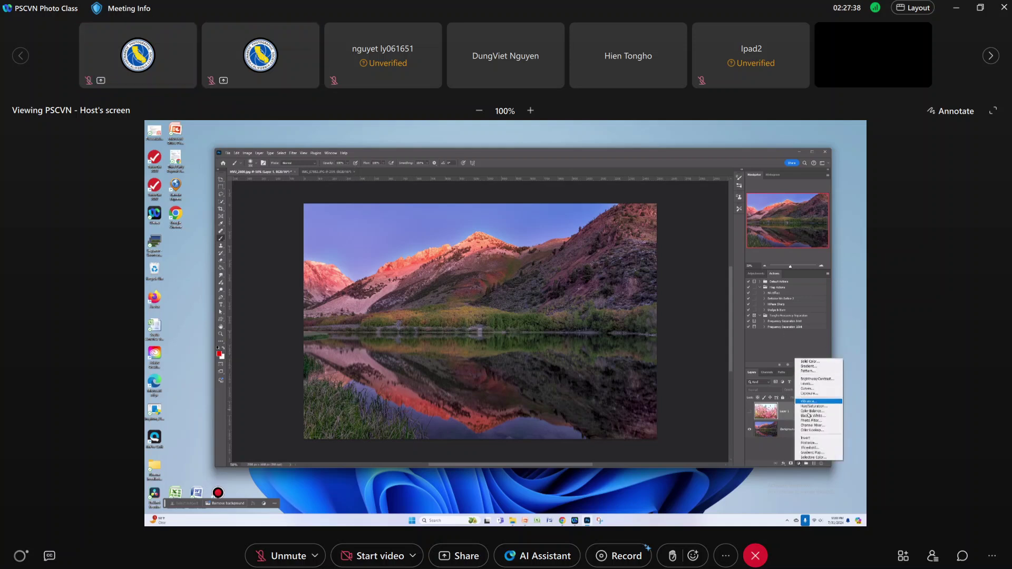
left_click(810, 389)
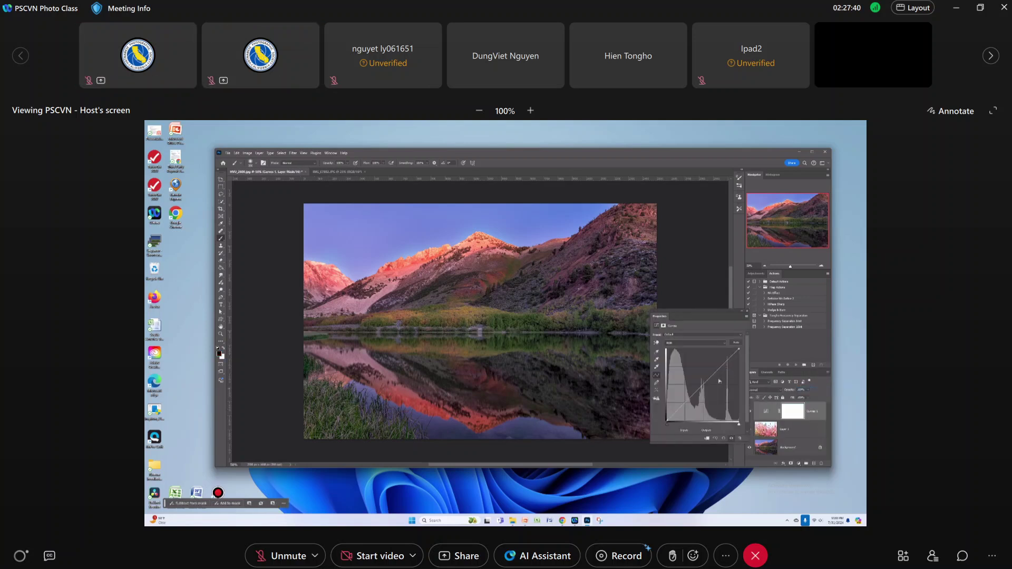
left_click_drag(720, 381, 709, 391)
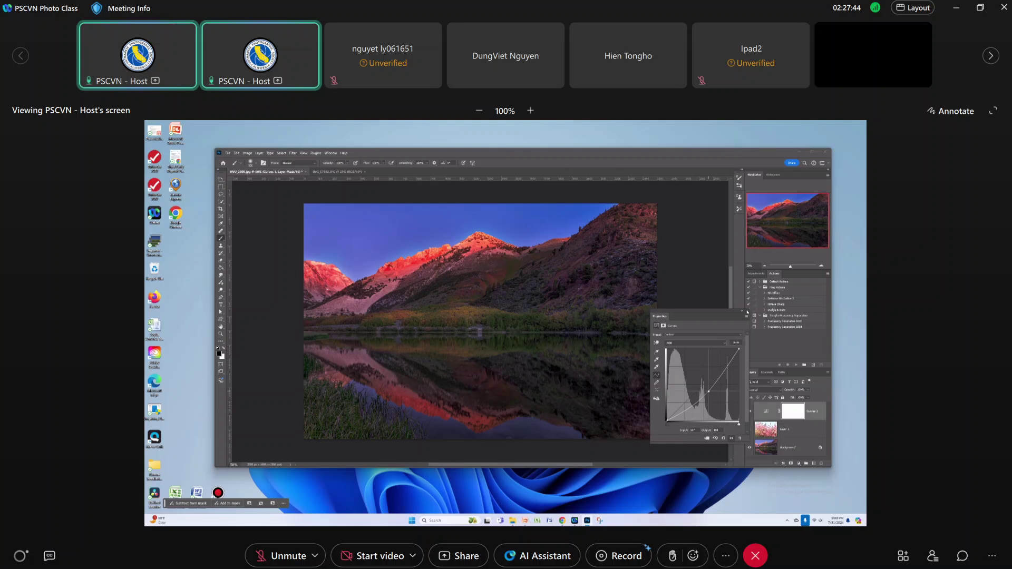
left_click(747, 311)
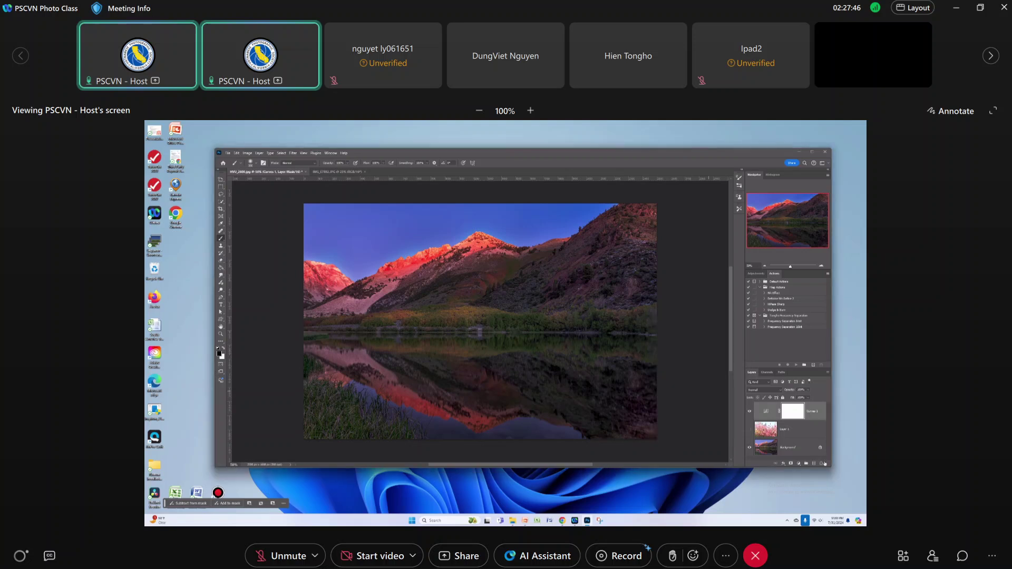
left_click(750, 430)
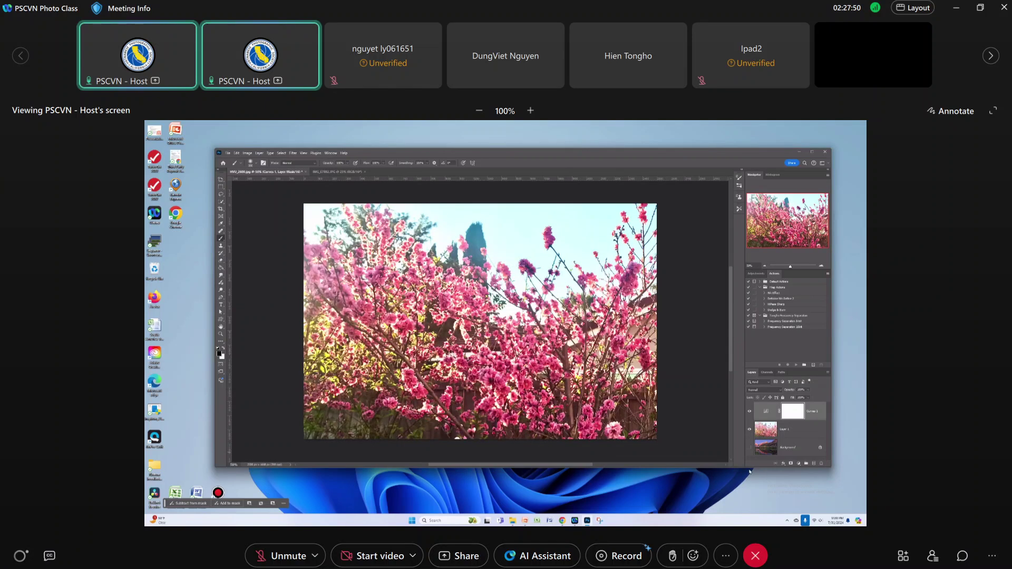
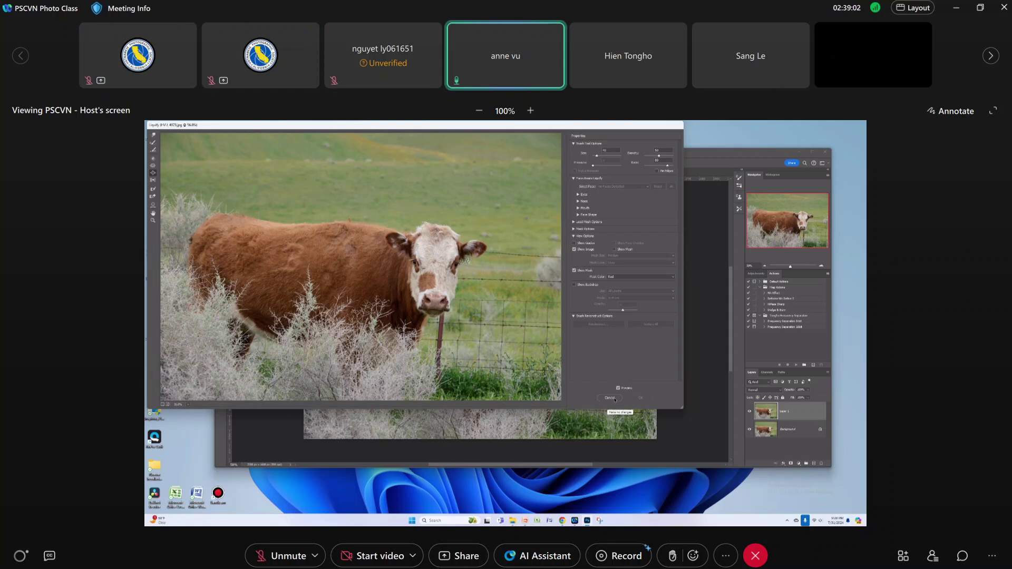
Step: Cancel Liquify on the cow photo, discarding any warp
left_click(615, 399)
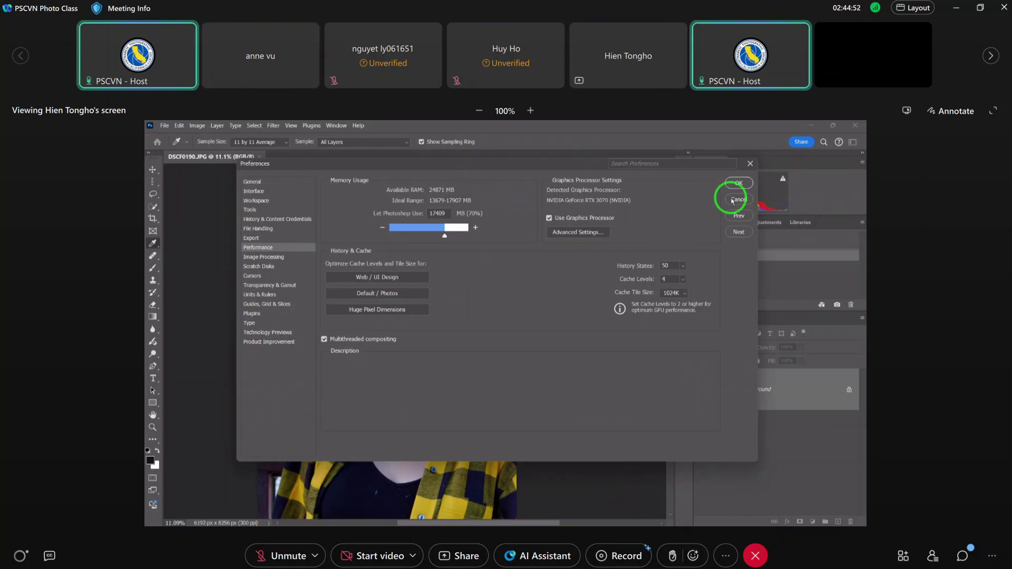
Step: Confirm the Performance preferences with OK to return to the DSCF0190.JPG portrait
mouse_move(593, 205)
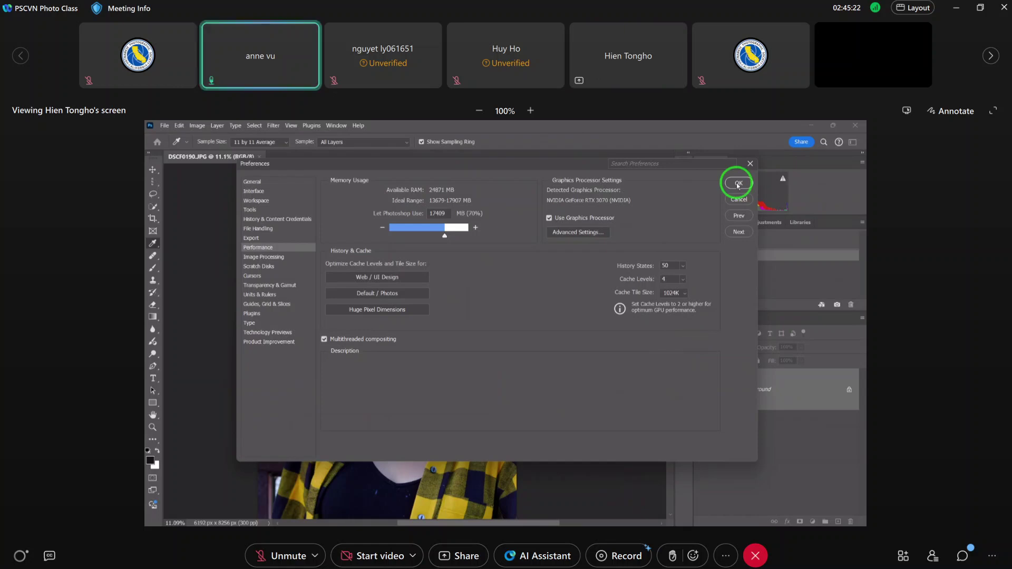
left_click(738, 201)
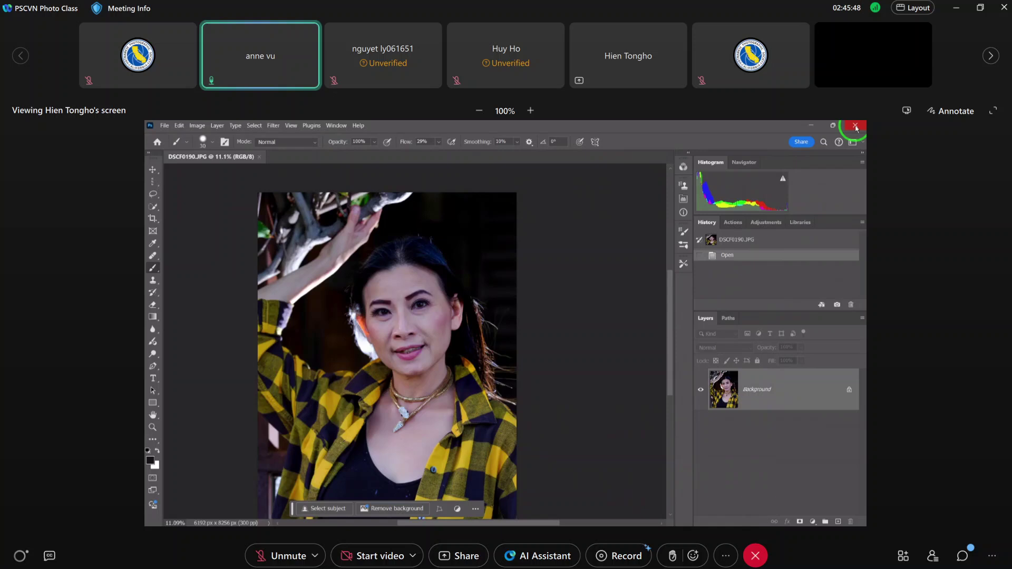
Step: Quit Photoshop without saving DSCF0190.JPG and bring the Topics In Photoshop PDF forward
left_click(857, 128)
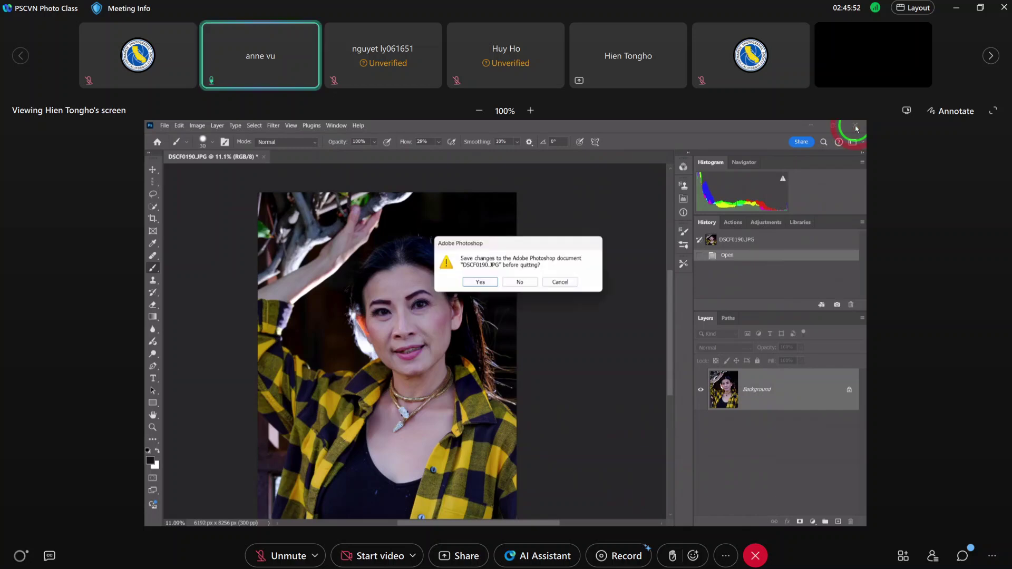
mouse_move(476, 522)
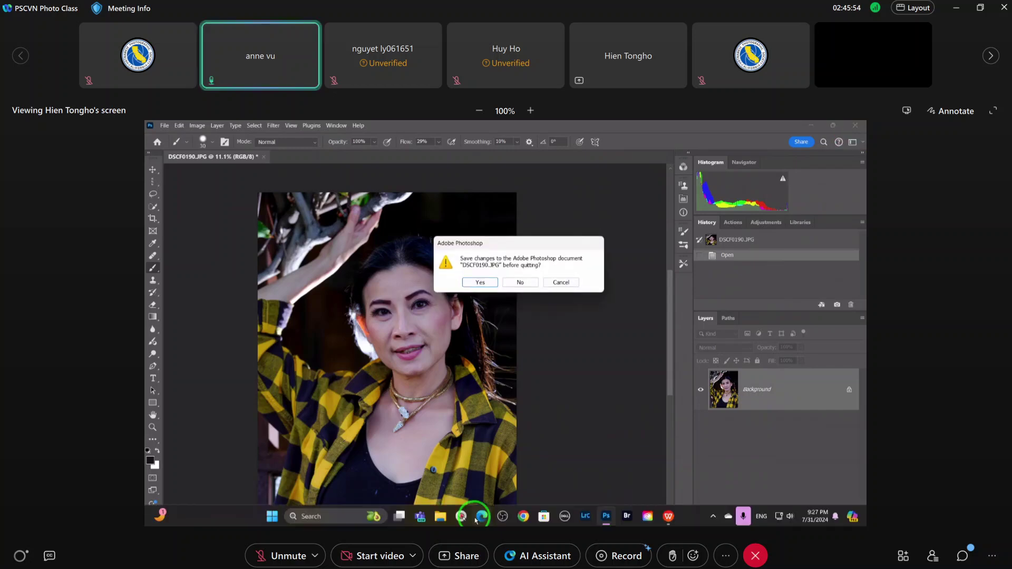
left_click(522, 284)
left_click(578, 130)
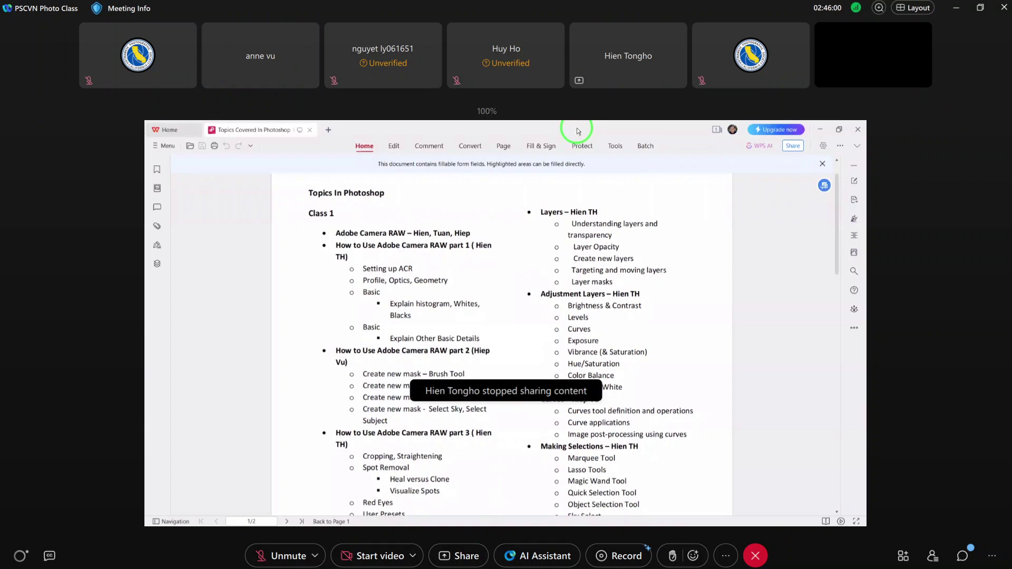